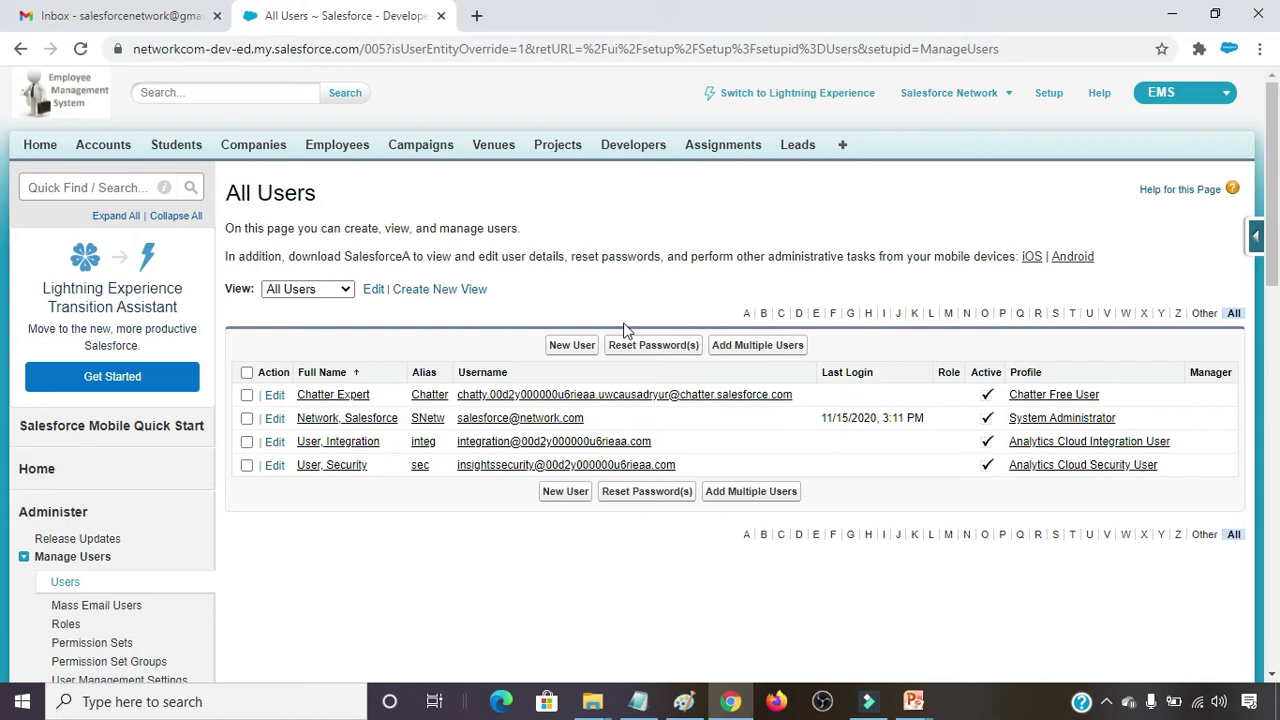
Open a blank New User form from the All Users setup page.
left_click(570, 350)
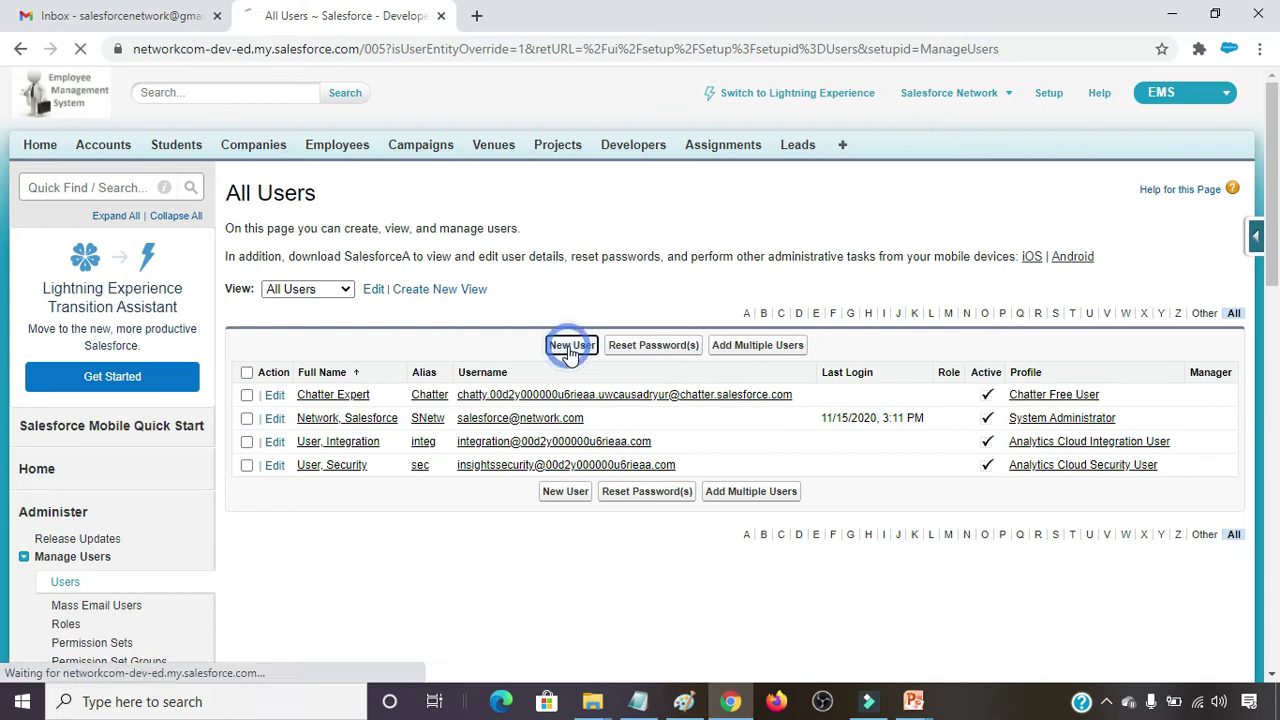
Enter the new user's first and last name, keep the generated alias, and paste the email address.
left_click(428, 297)
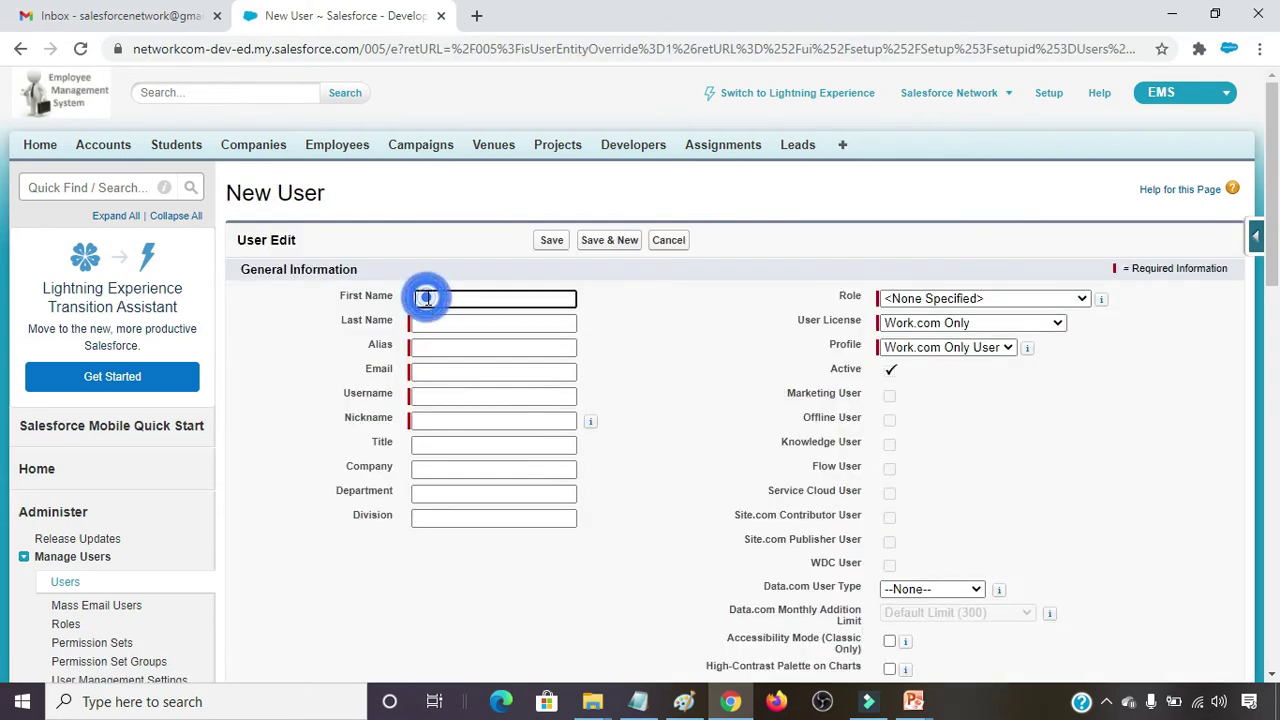
type("usera")
left_click(540, 320)
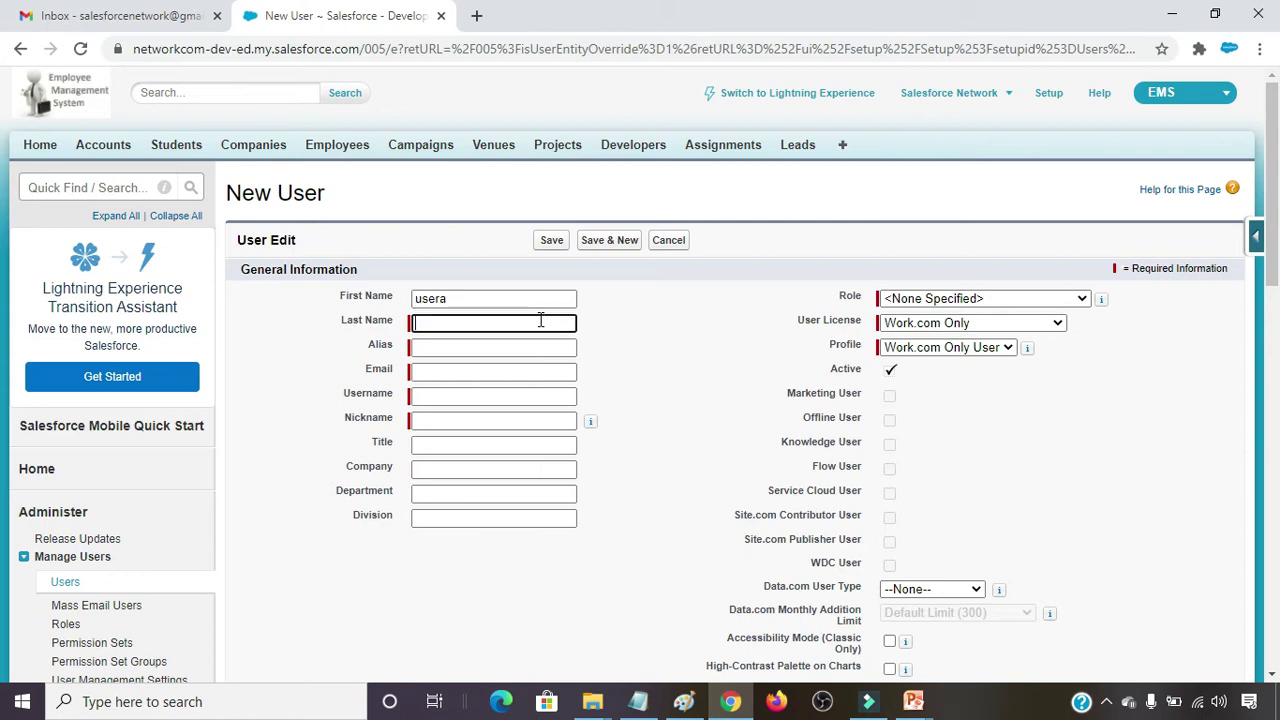
type("Network")
key("Tab")
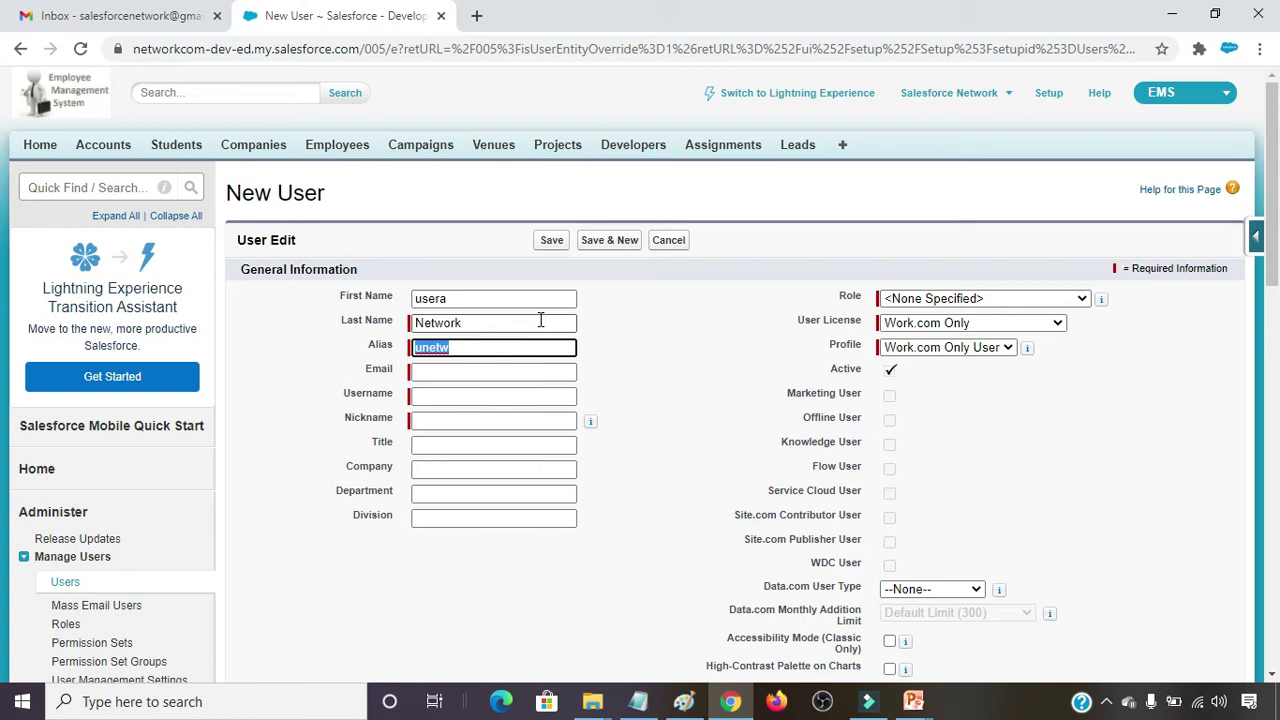
key("Tab")
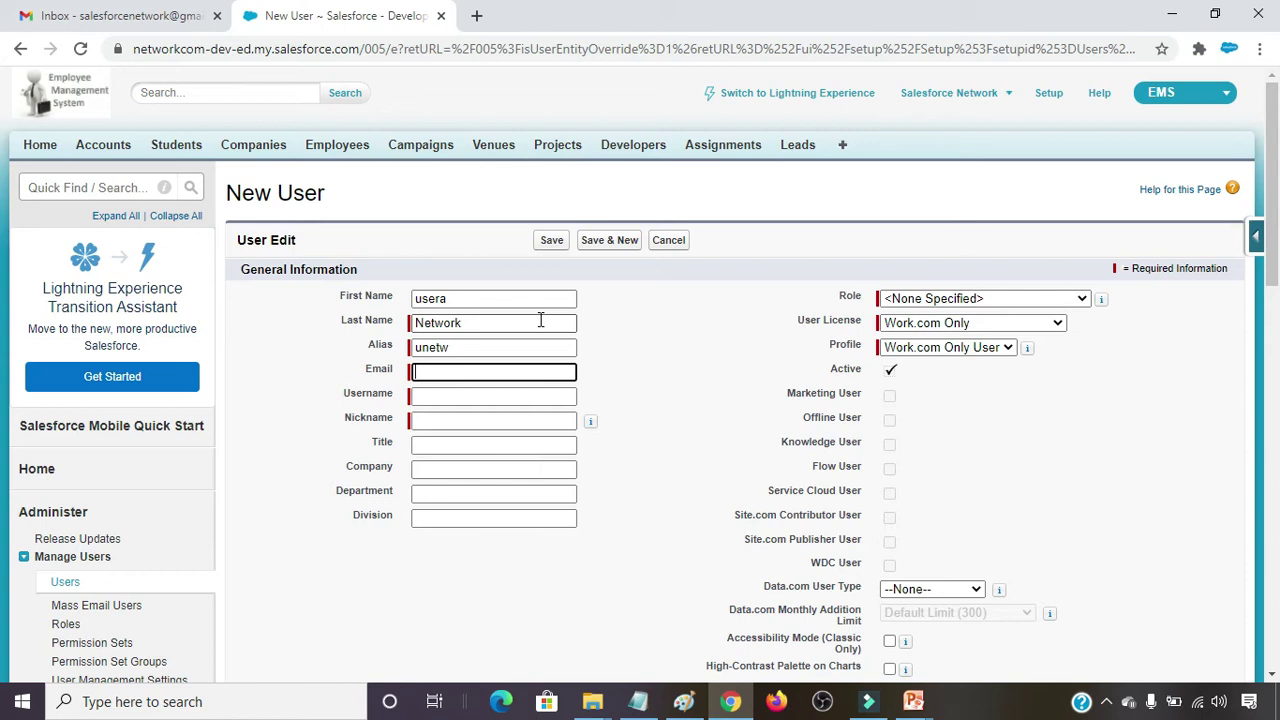
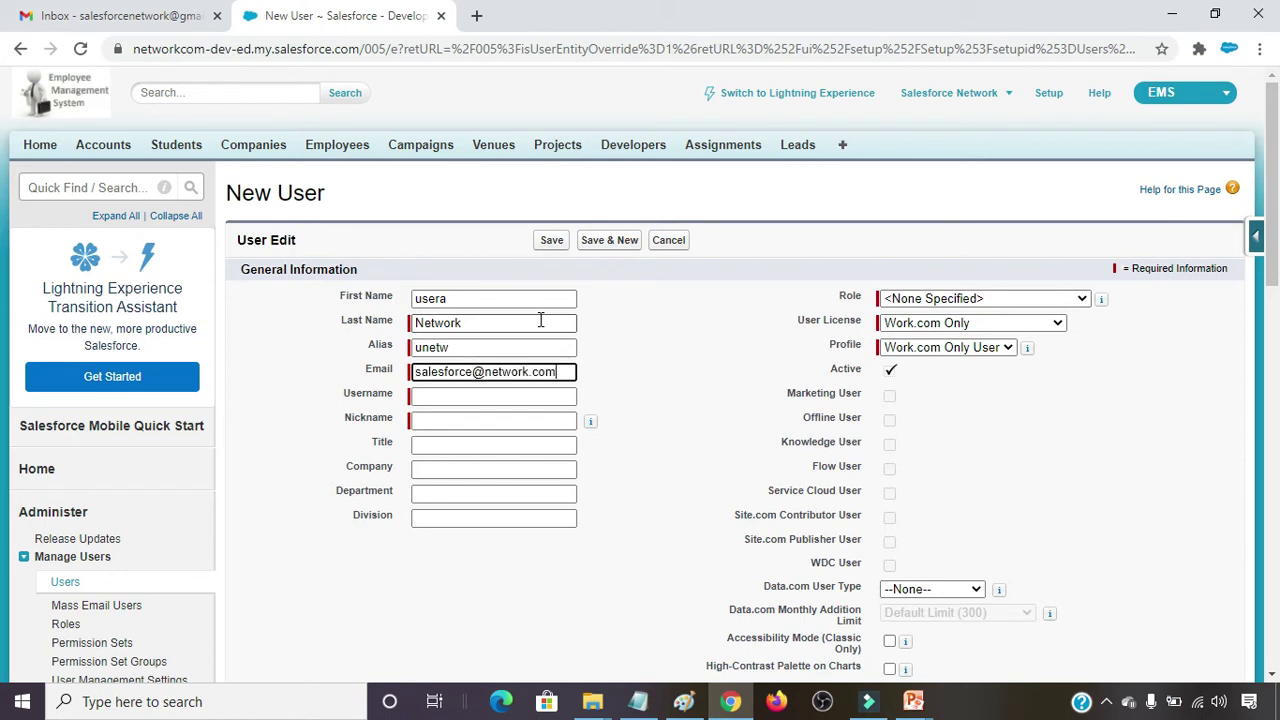
key("Tab")
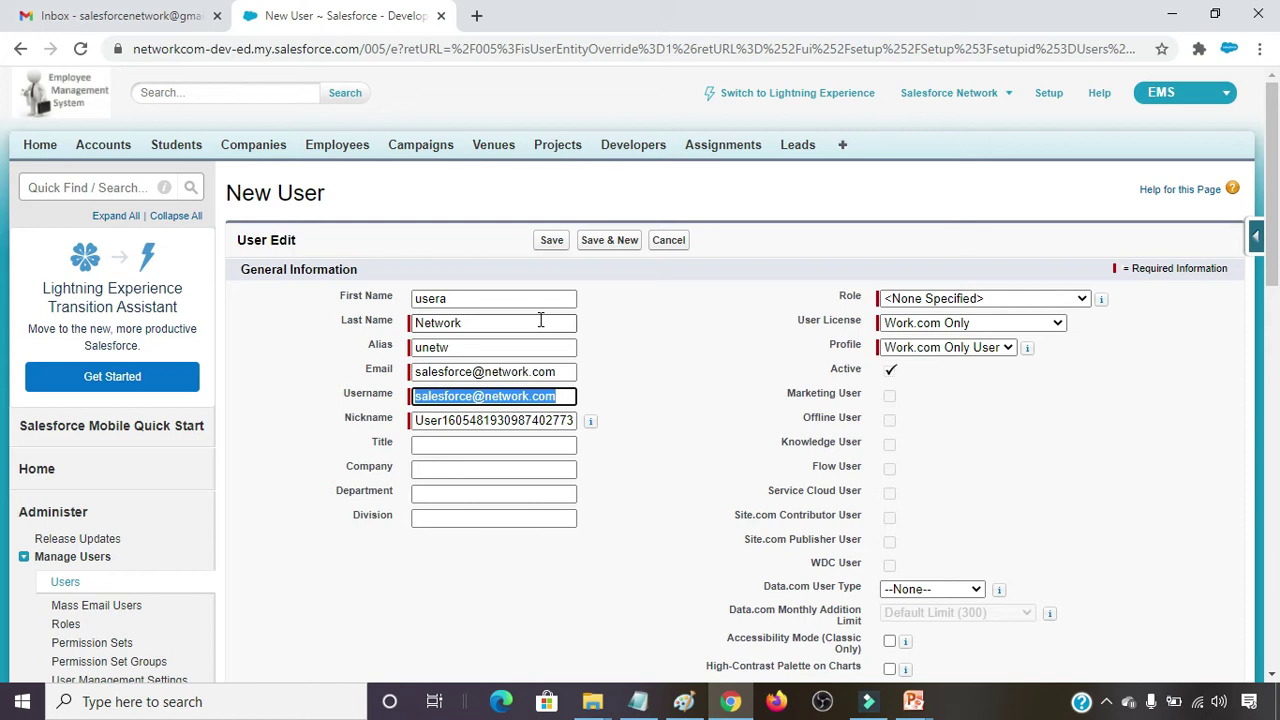
Change the username prefix to usera, set the nickname, and enter the title Admin.
key("Home")
key("shift+Right")
key("shift+Right")
key("shift+Right")
key("shift+Right")
key("shift+Right")
key("shift+Right")
key("shift+Right")
type("usera")
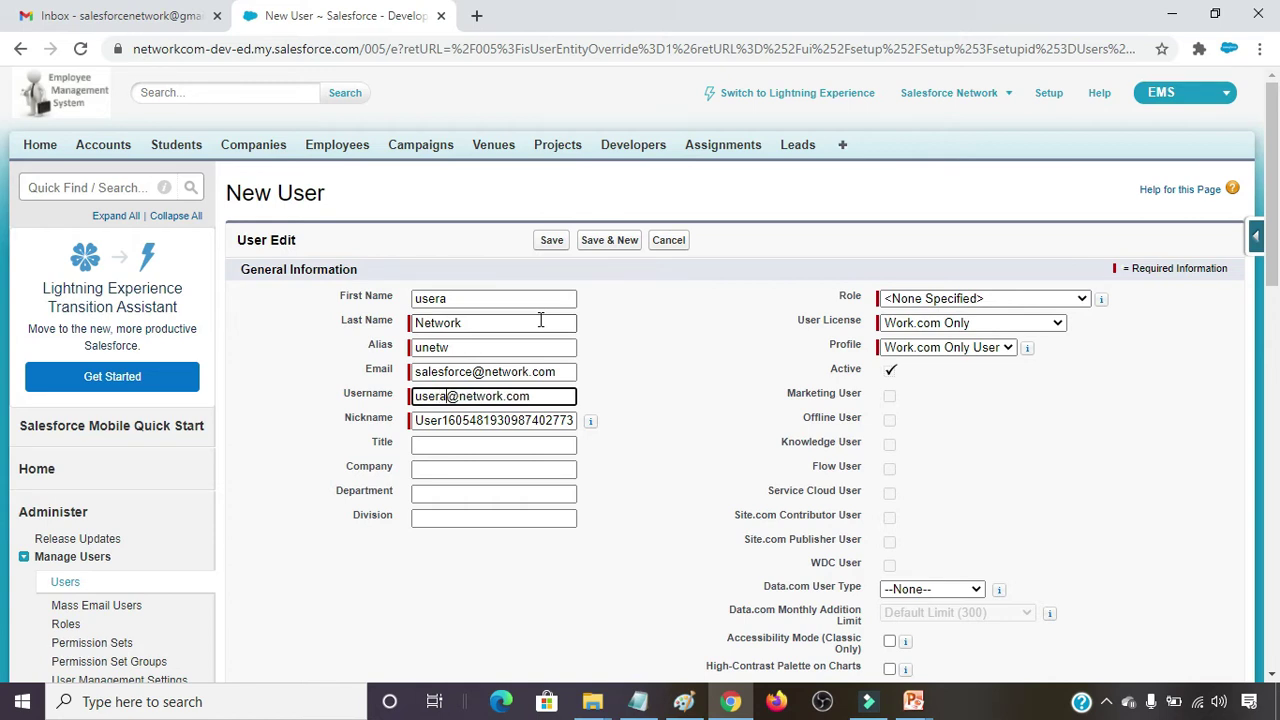
key("Tab")
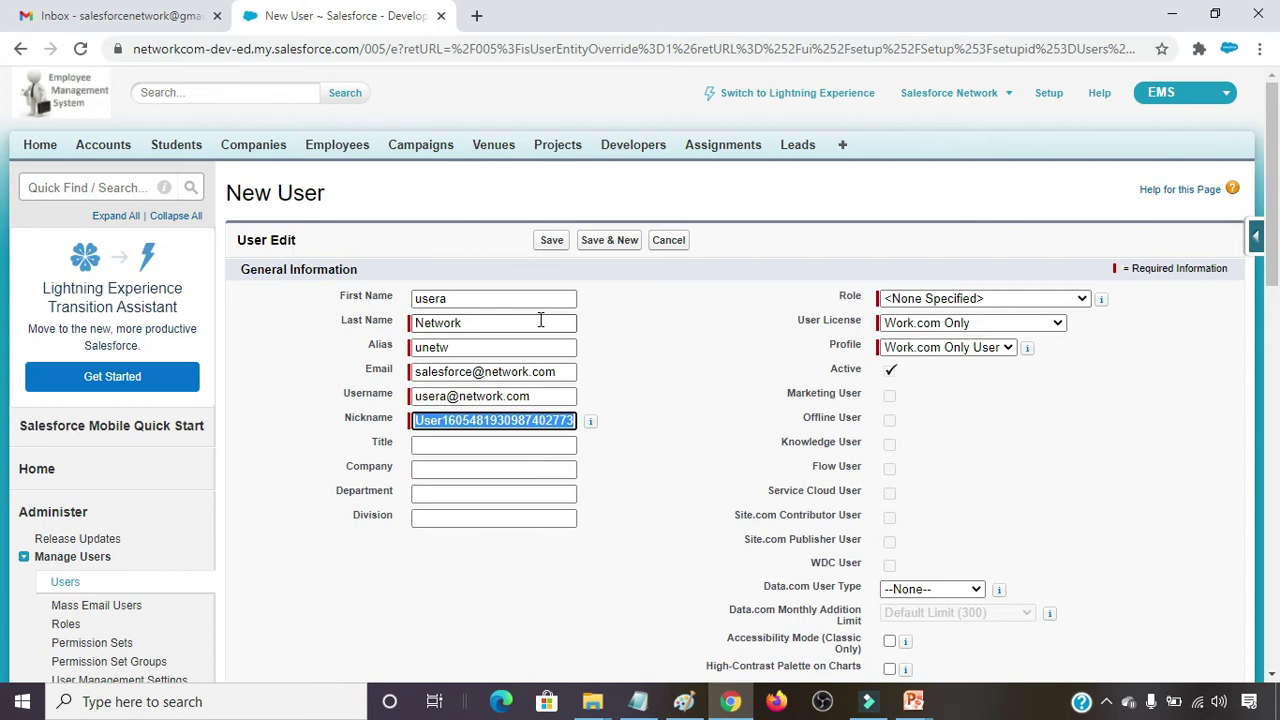
type("usera")
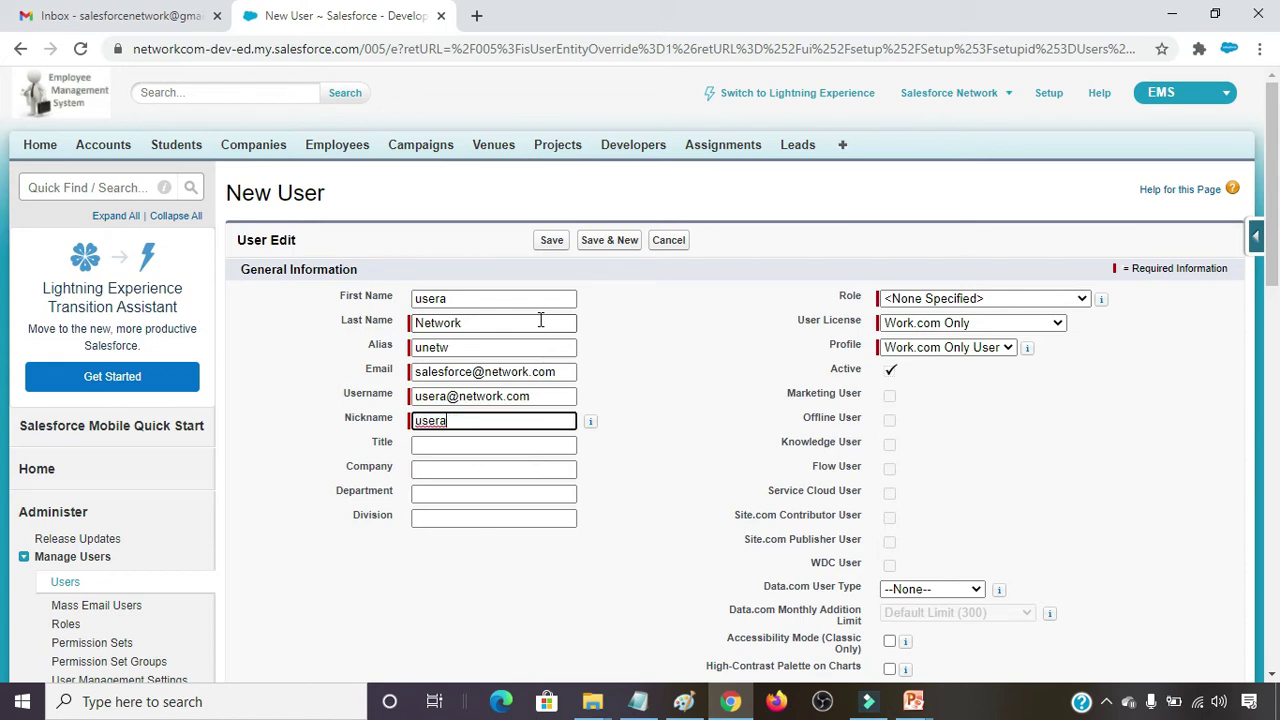
key("Tab")
key("Tab")
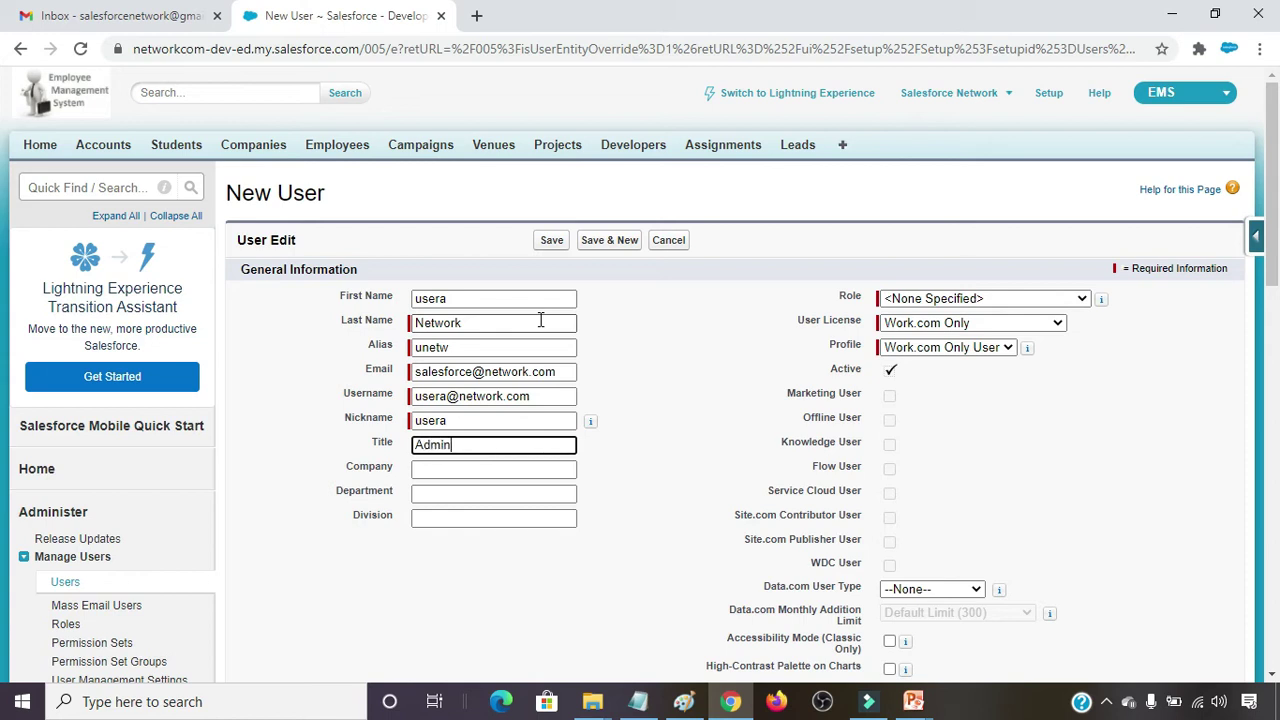
key("Tab")
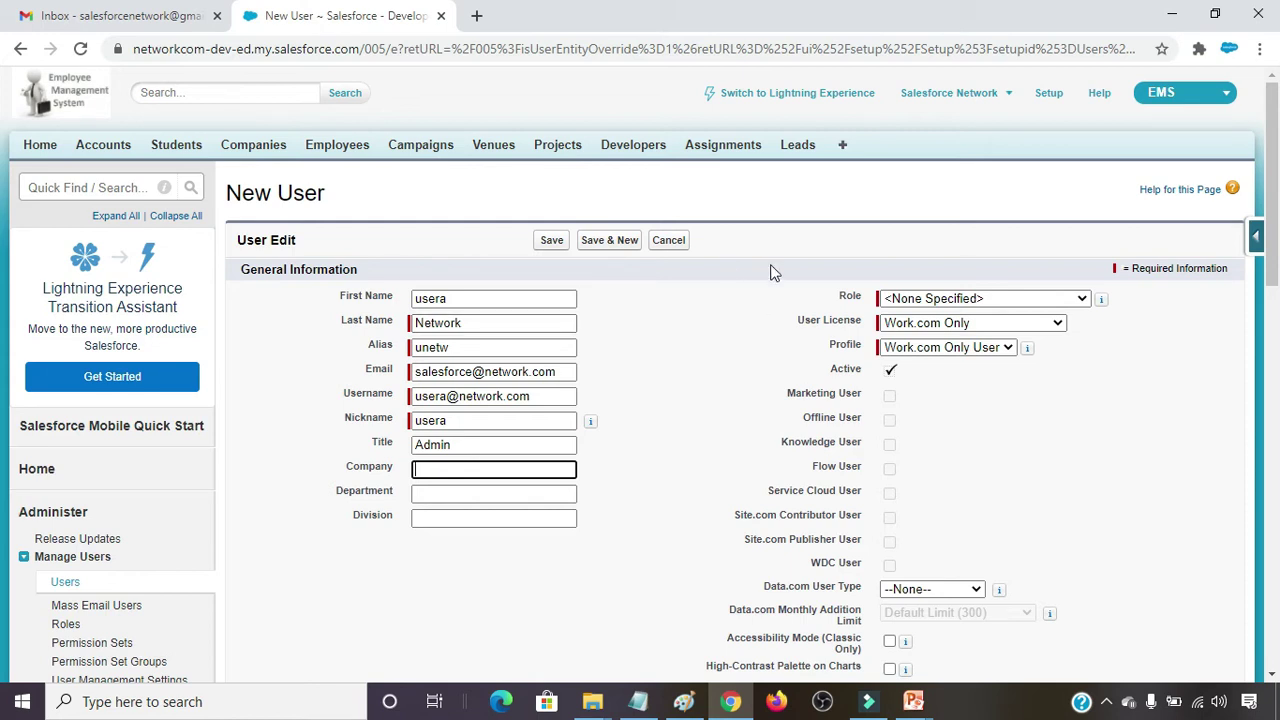
Assign the Account Manager role and pick the Salesforce Platform user license.
left_click(1063, 299)
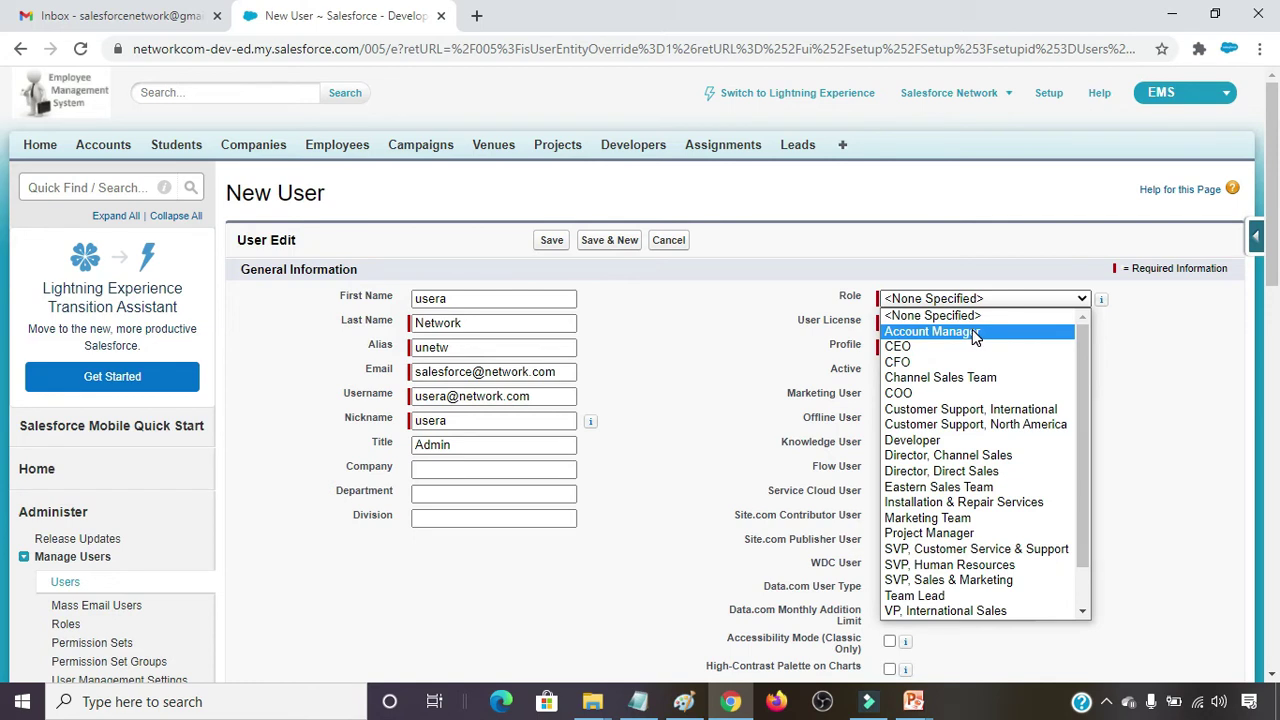
left_click(955, 333)
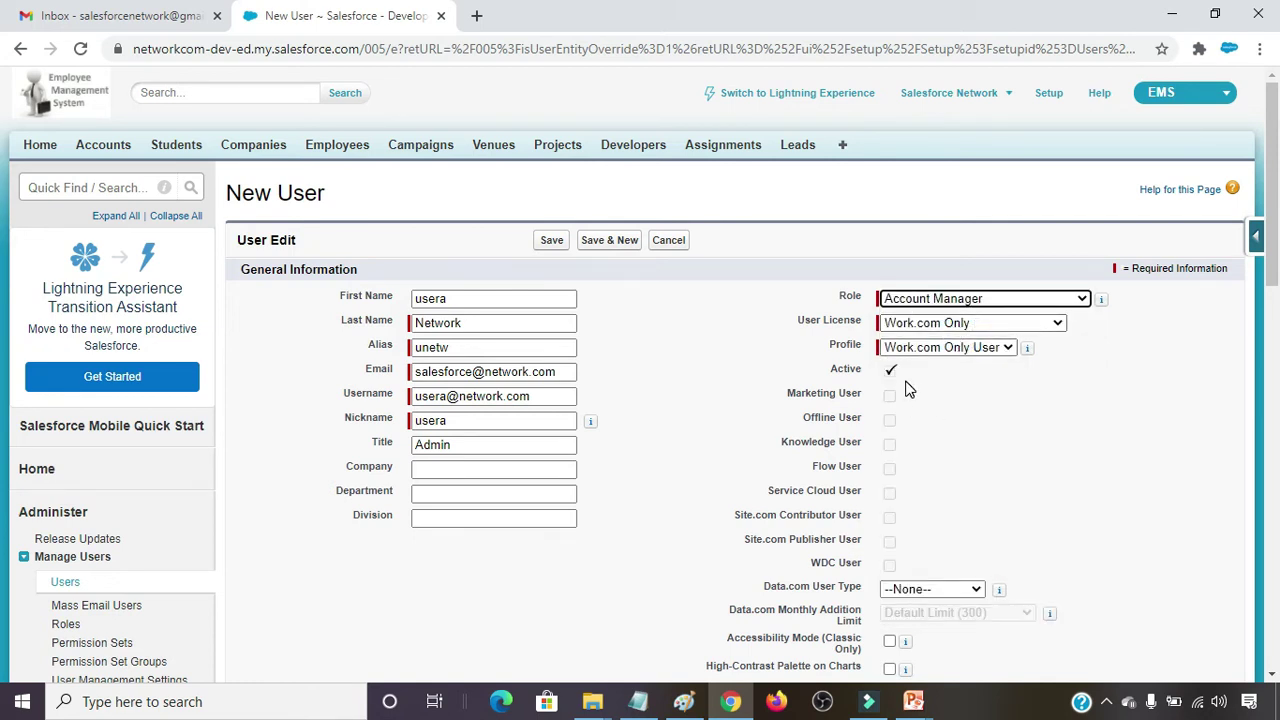
left_click(985, 325)
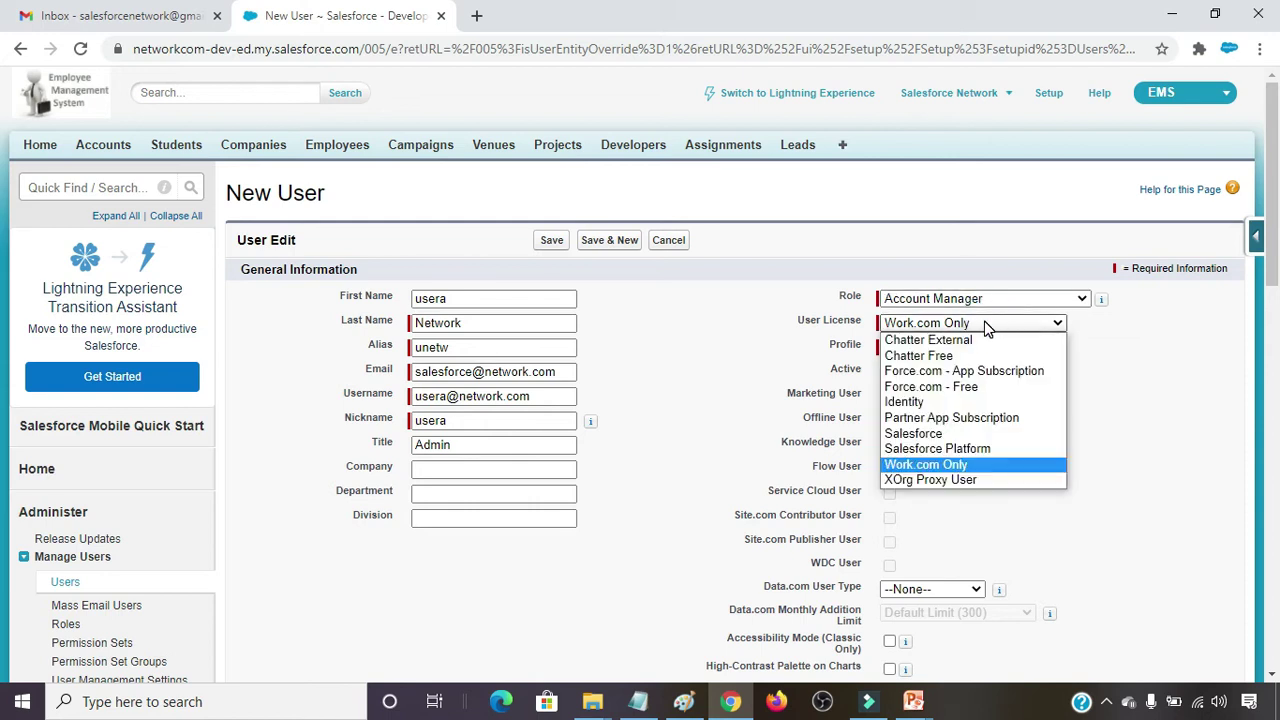
left_click(985, 455)
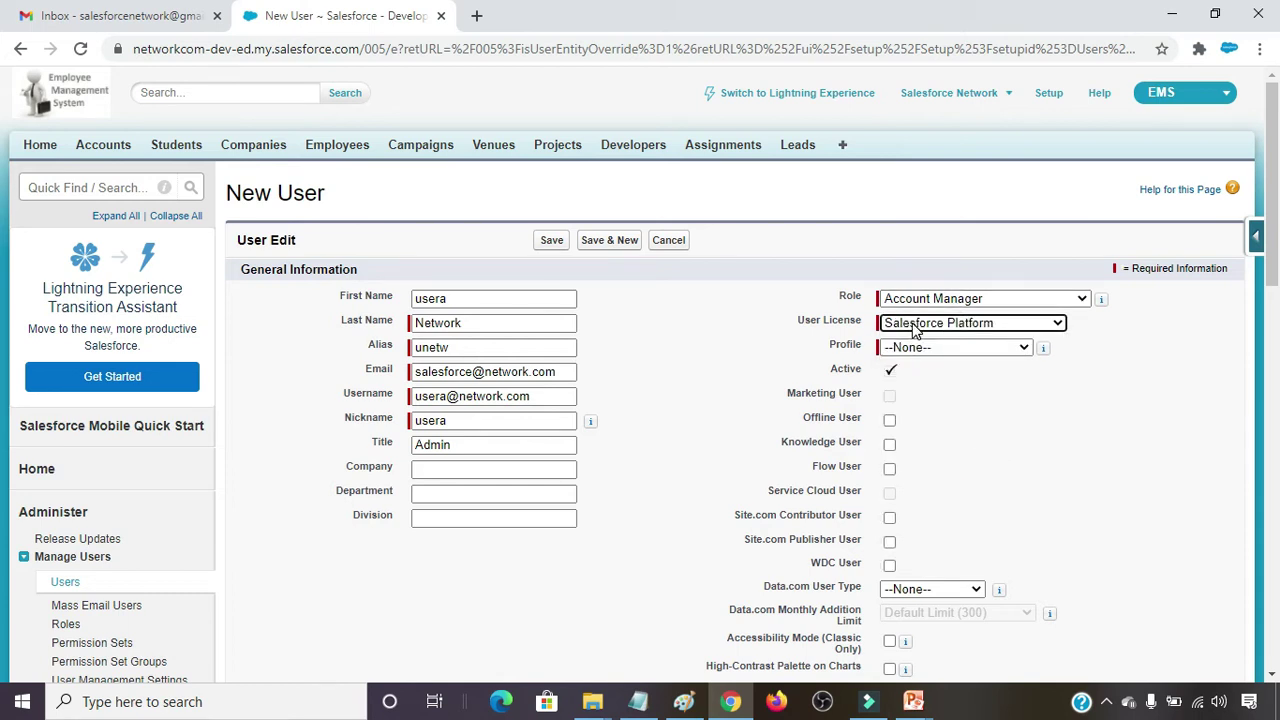
left_click(975, 326)
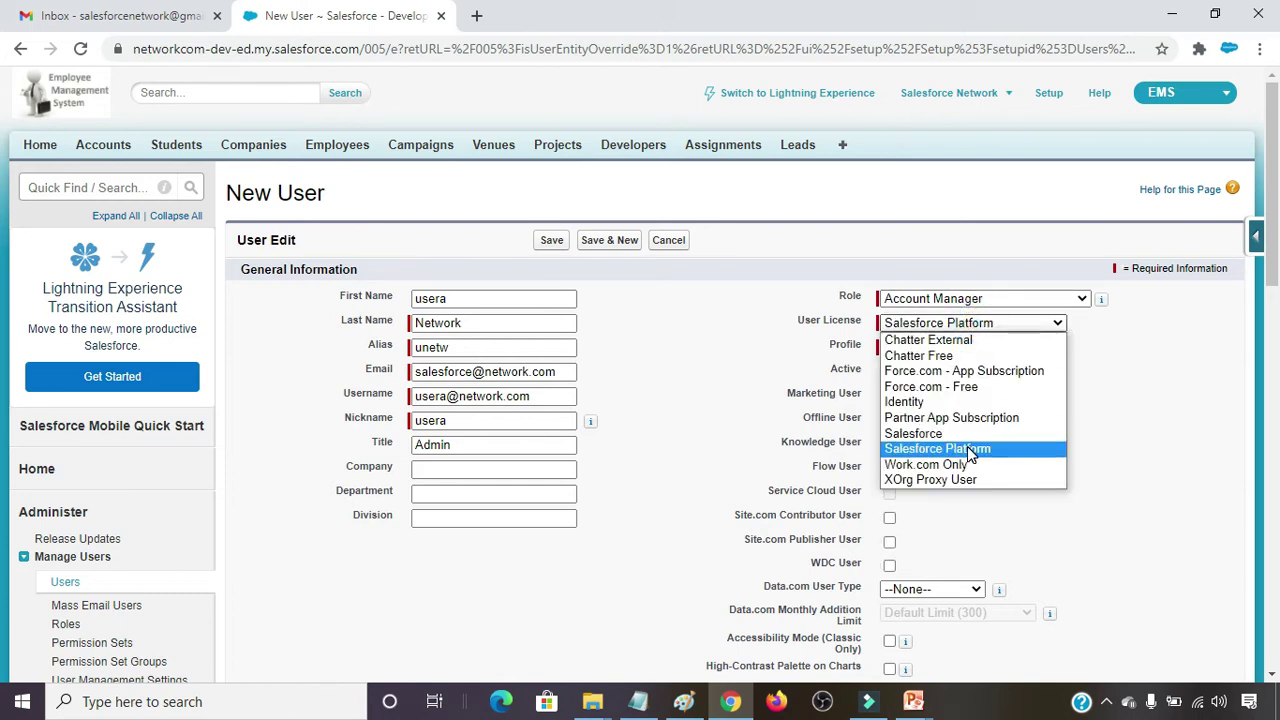
left_click(968, 451)
After trying the Standard Platform User profile, switch the user license to Salesforce.
left_click(951, 347)
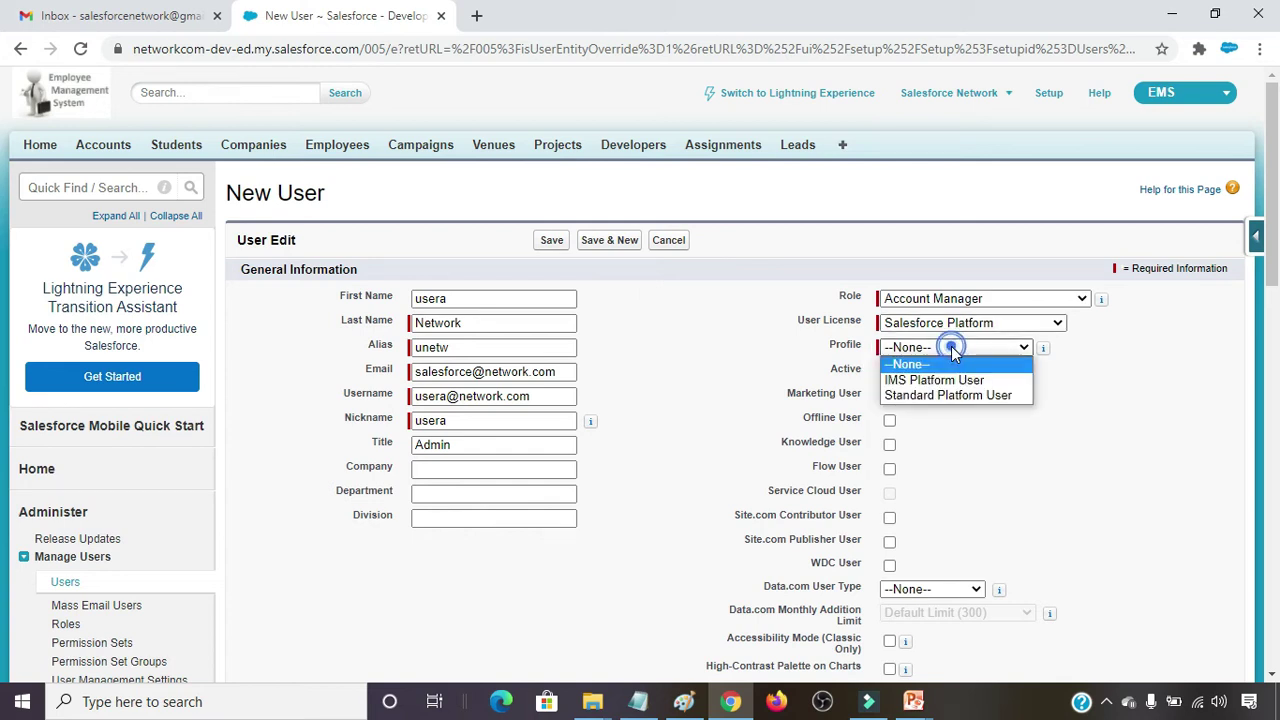
left_click(982, 396)
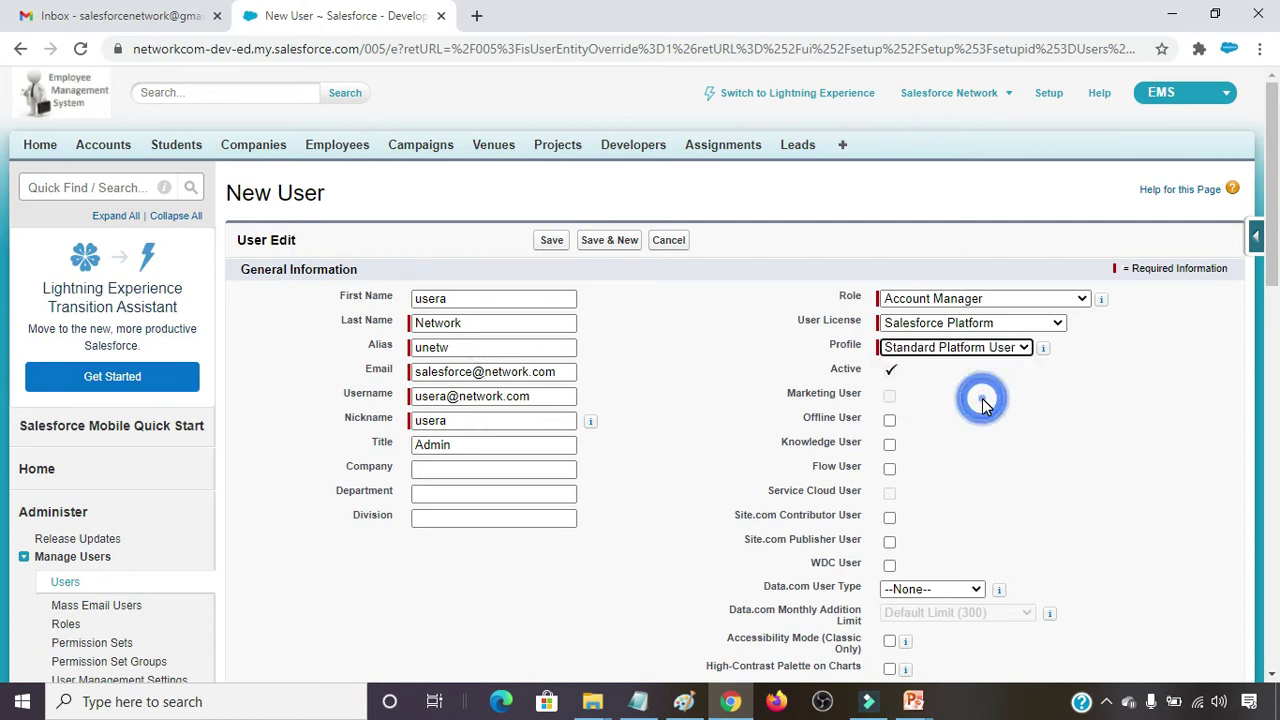
left_click(967, 326)
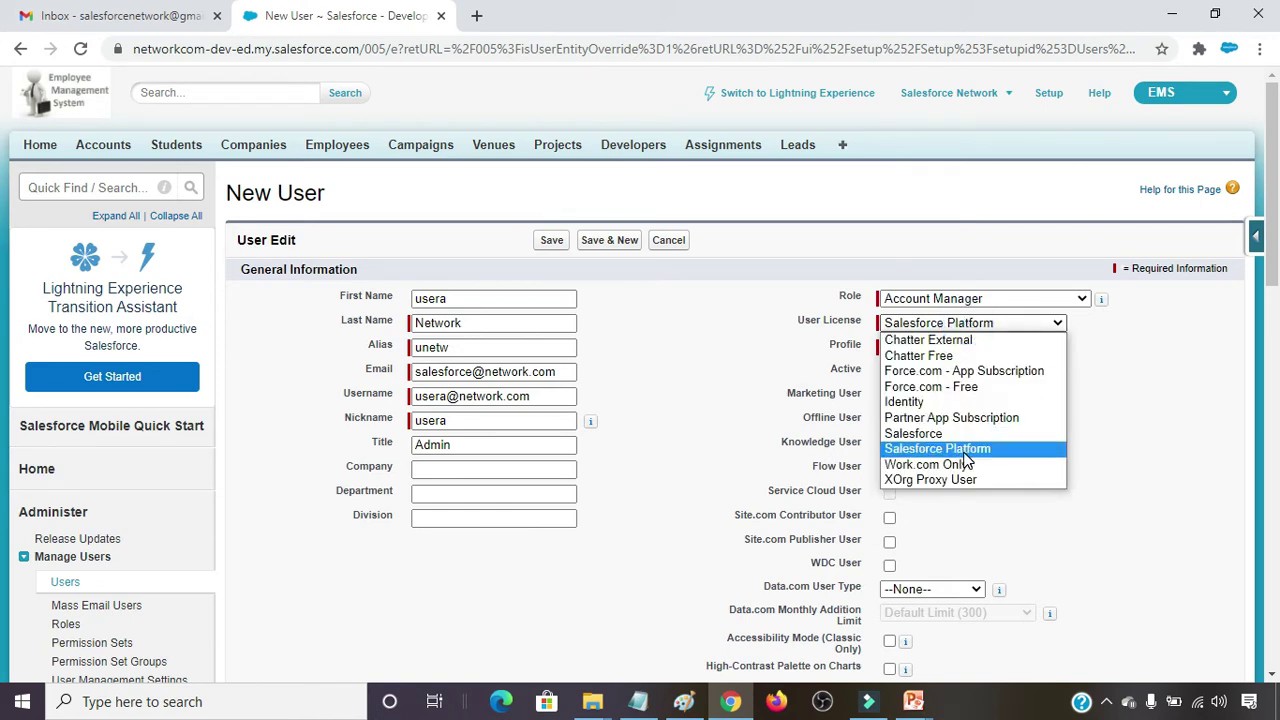
left_click(1167, 380)
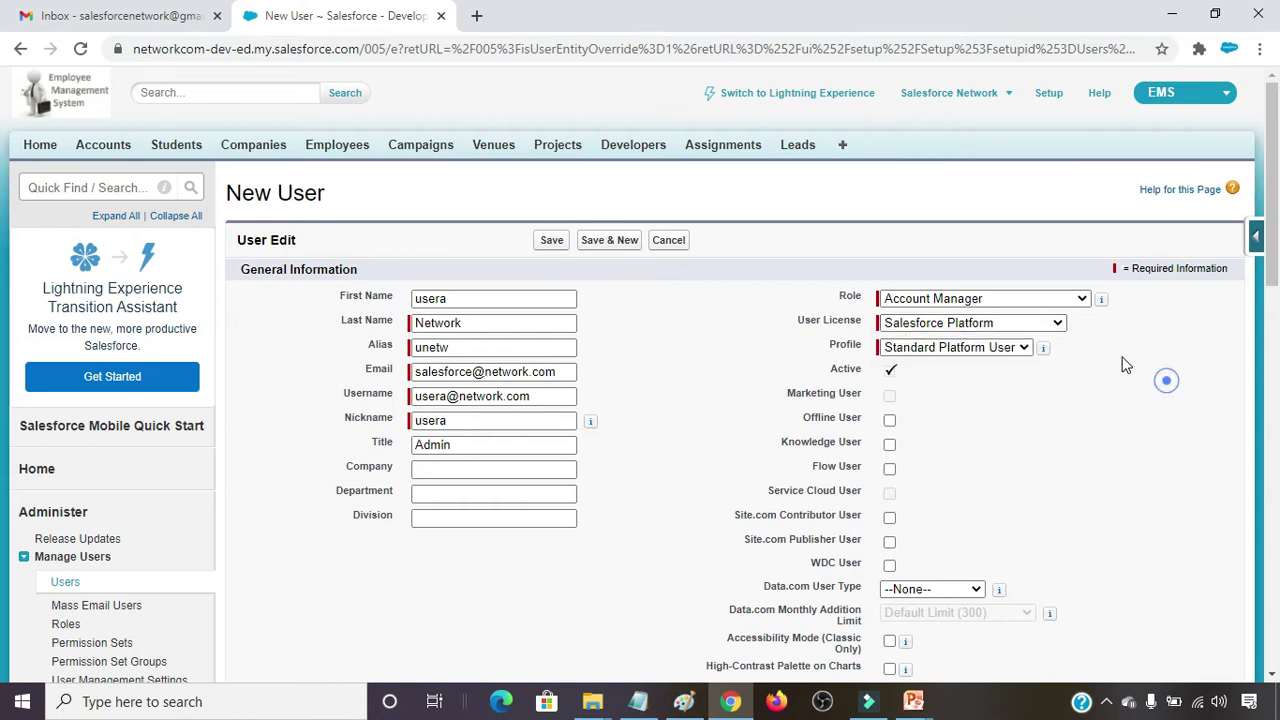
left_click(990, 350)
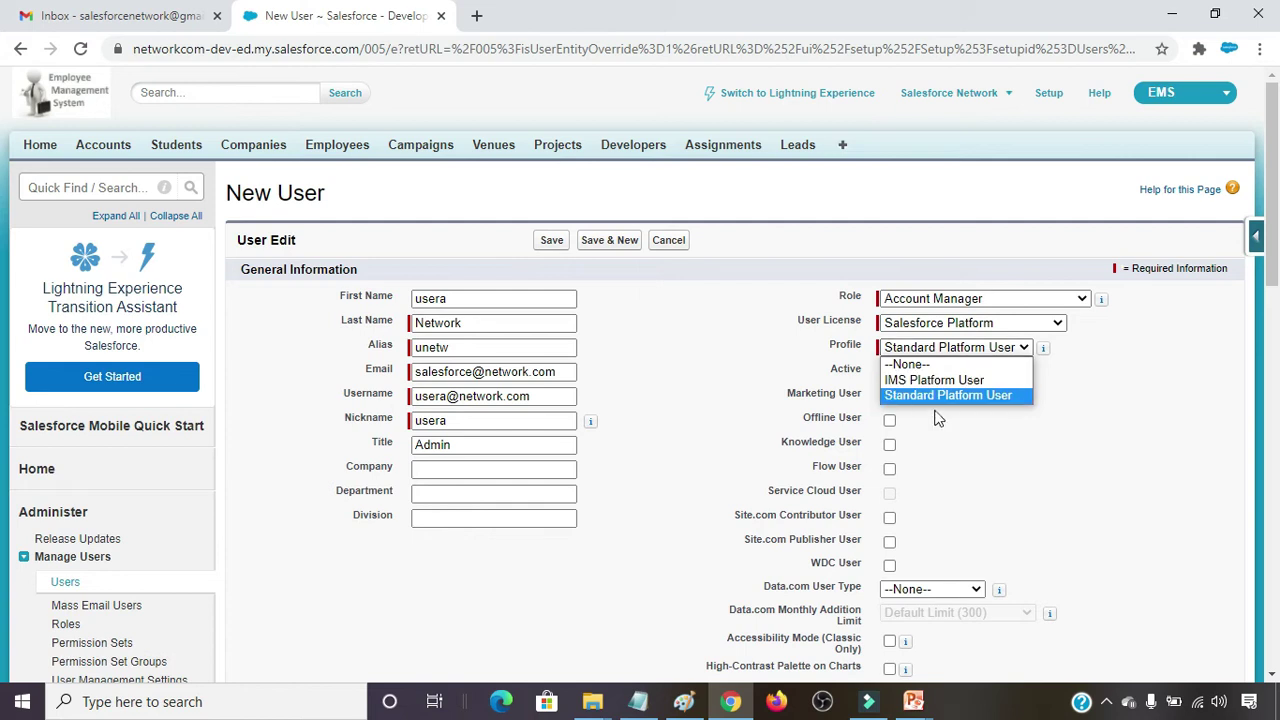
left_click(1134, 418)
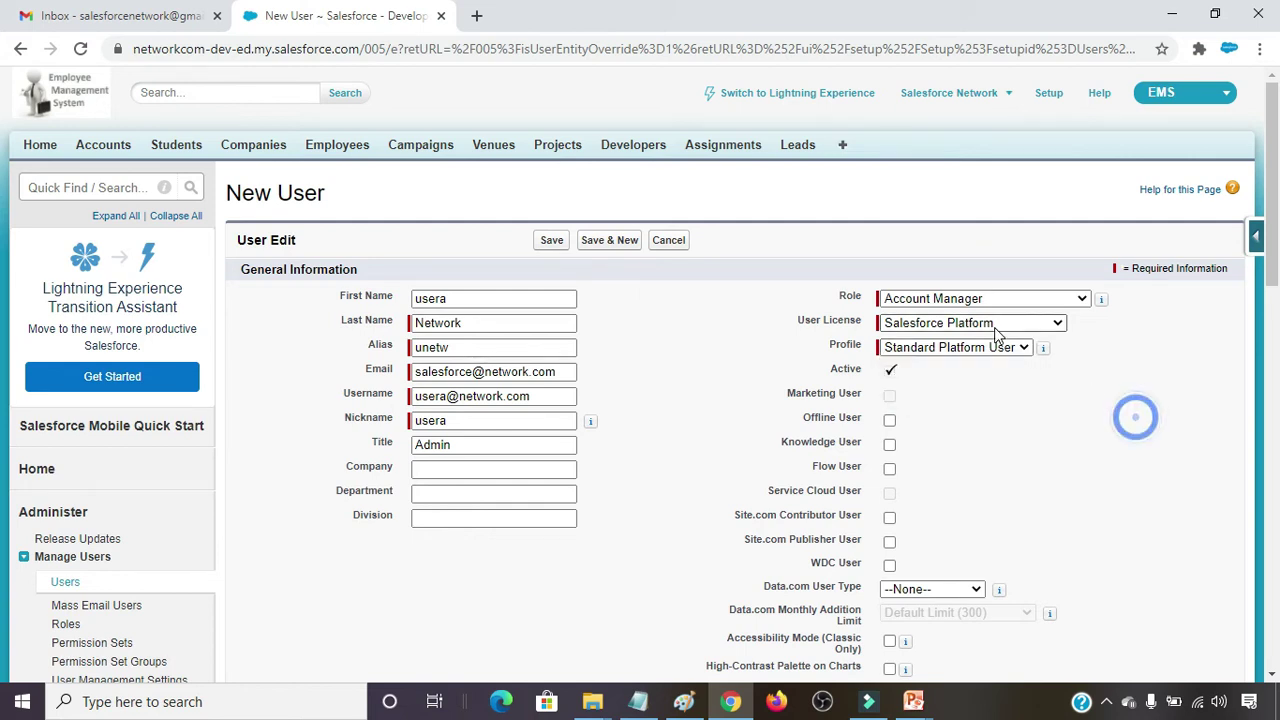
left_click(995, 325)
left_click(973, 434)
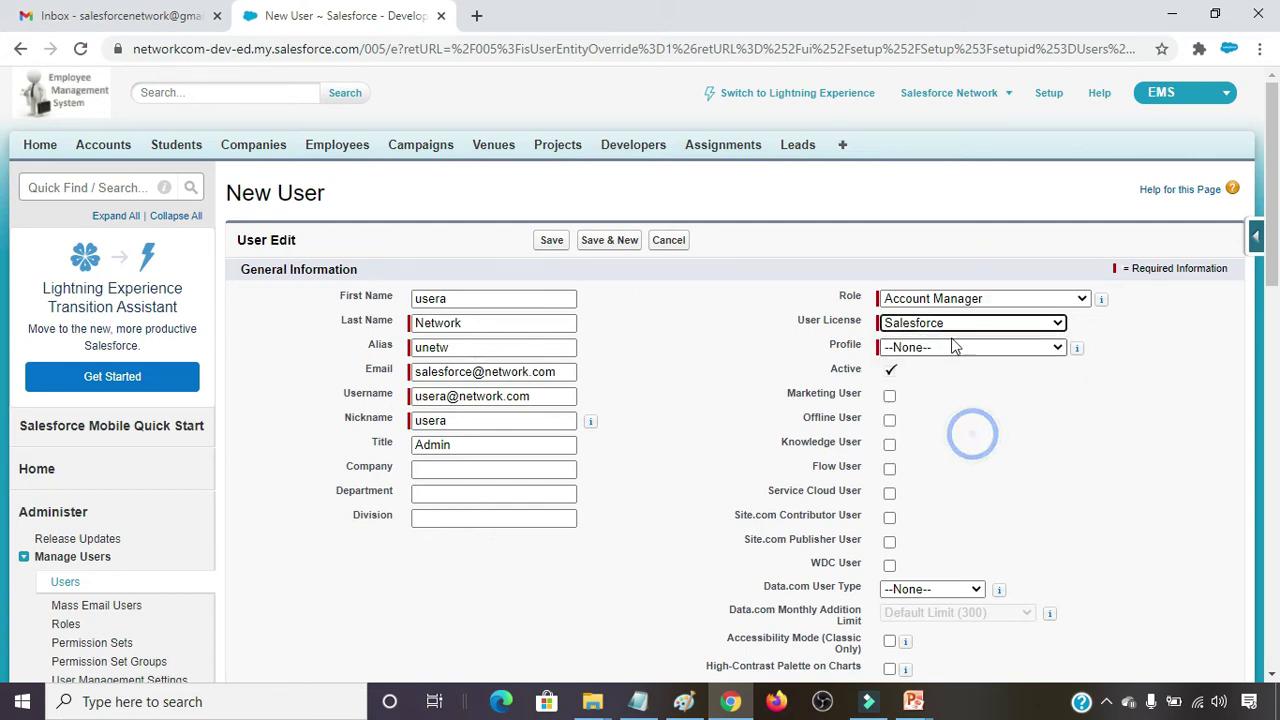
Choose EMS System Admin as the profile under the Salesforce license.
left_click(968, 353)
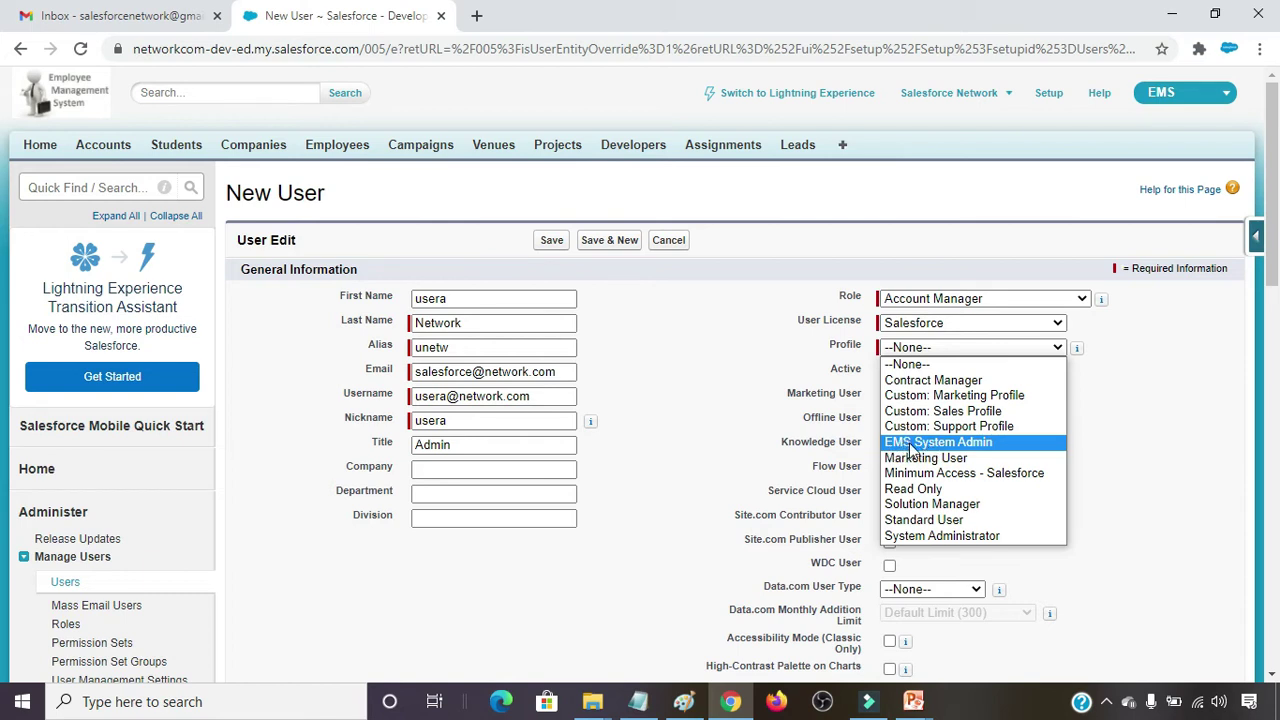
left_click(955, 442)
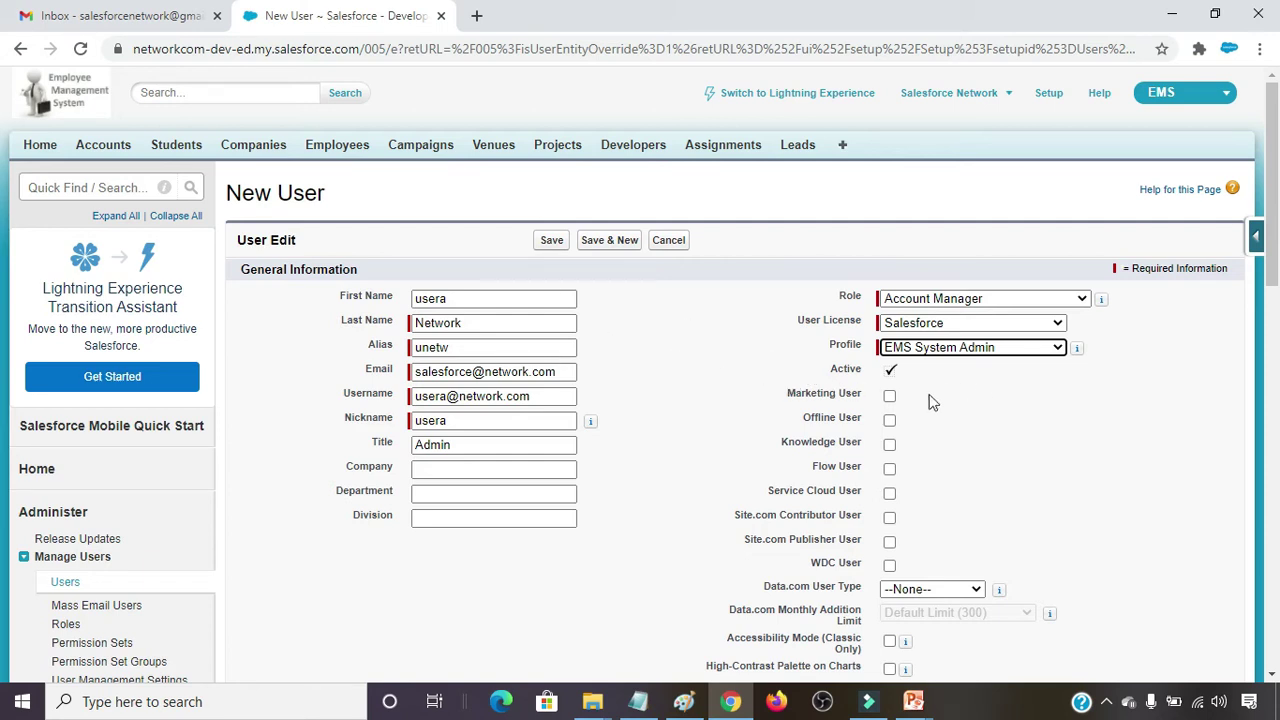
Save the new user with default locale settings and new-password email notification enabled.
scroll(982, 476, "down", 2)
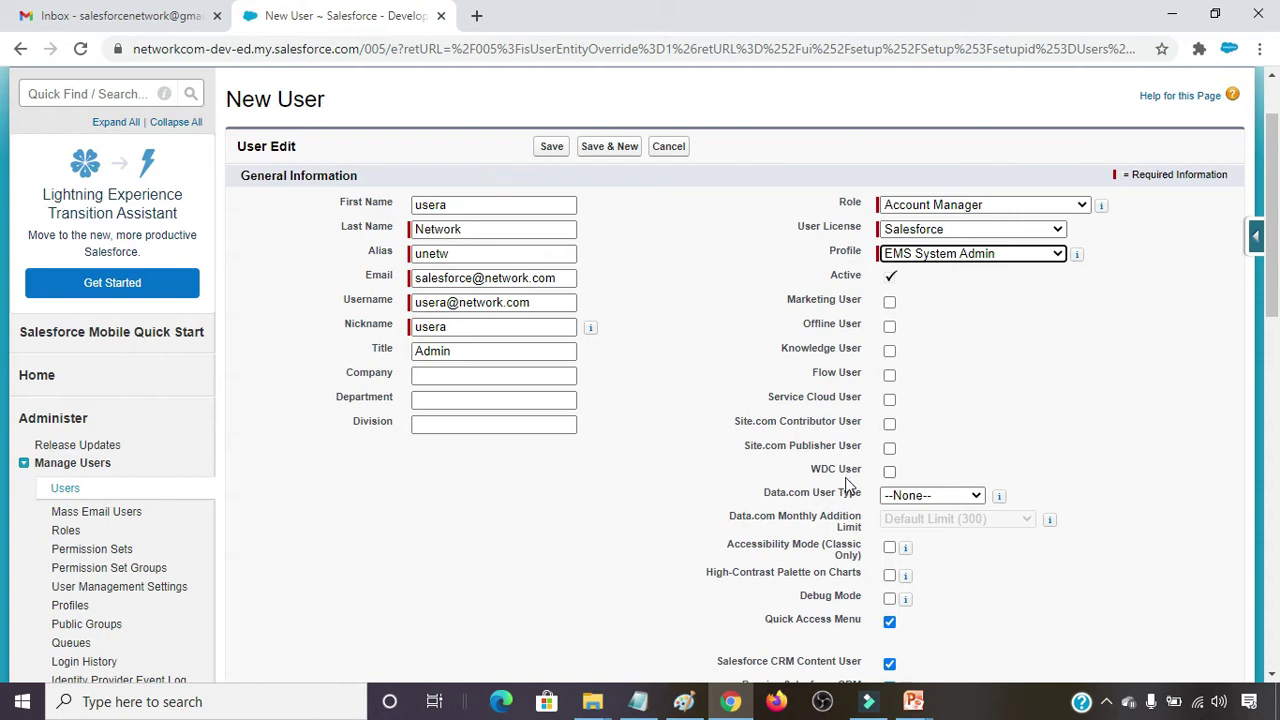
scroll(845, 515, "down", 3)
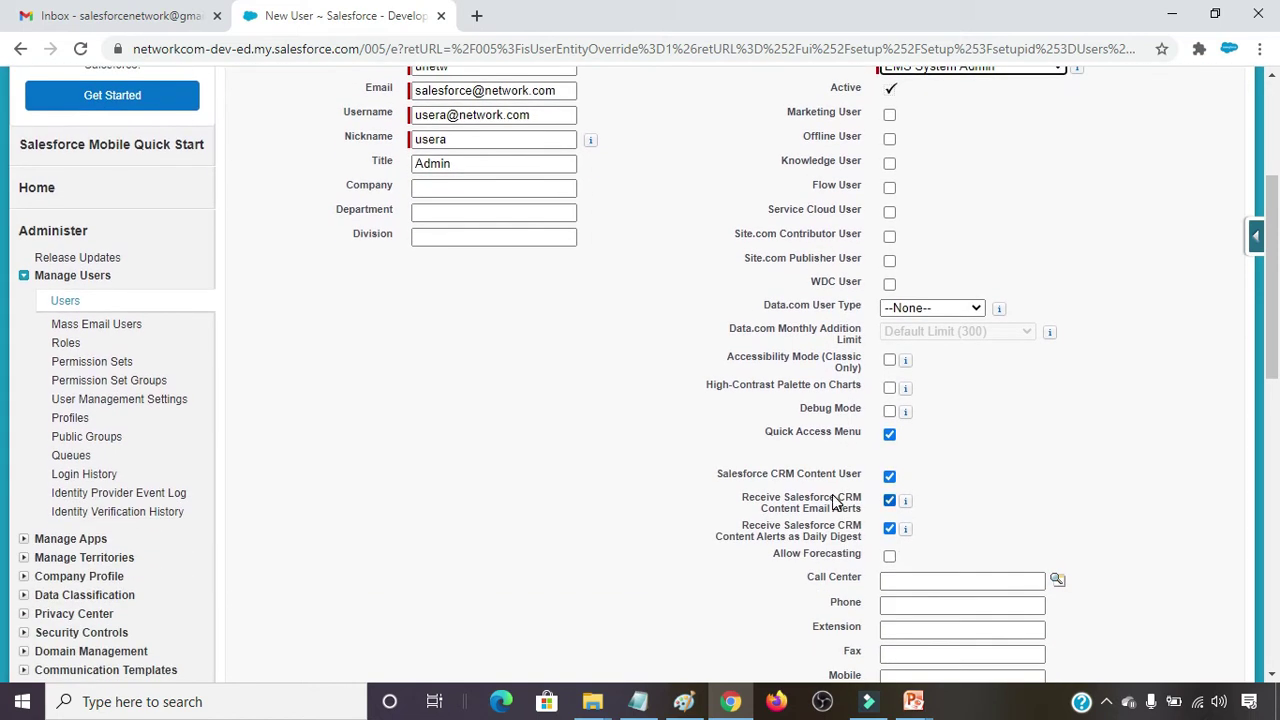
scroll(835, 500, "down", 3)
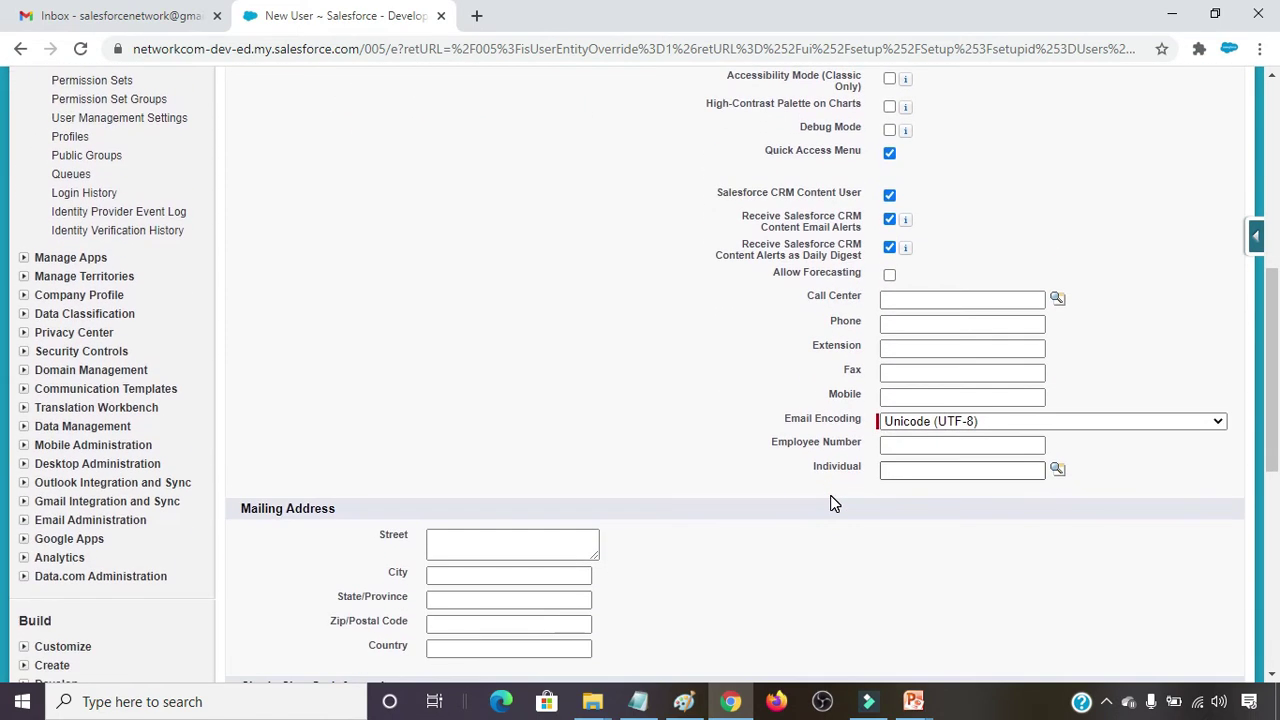
scroll(835, 503, "down", 5)
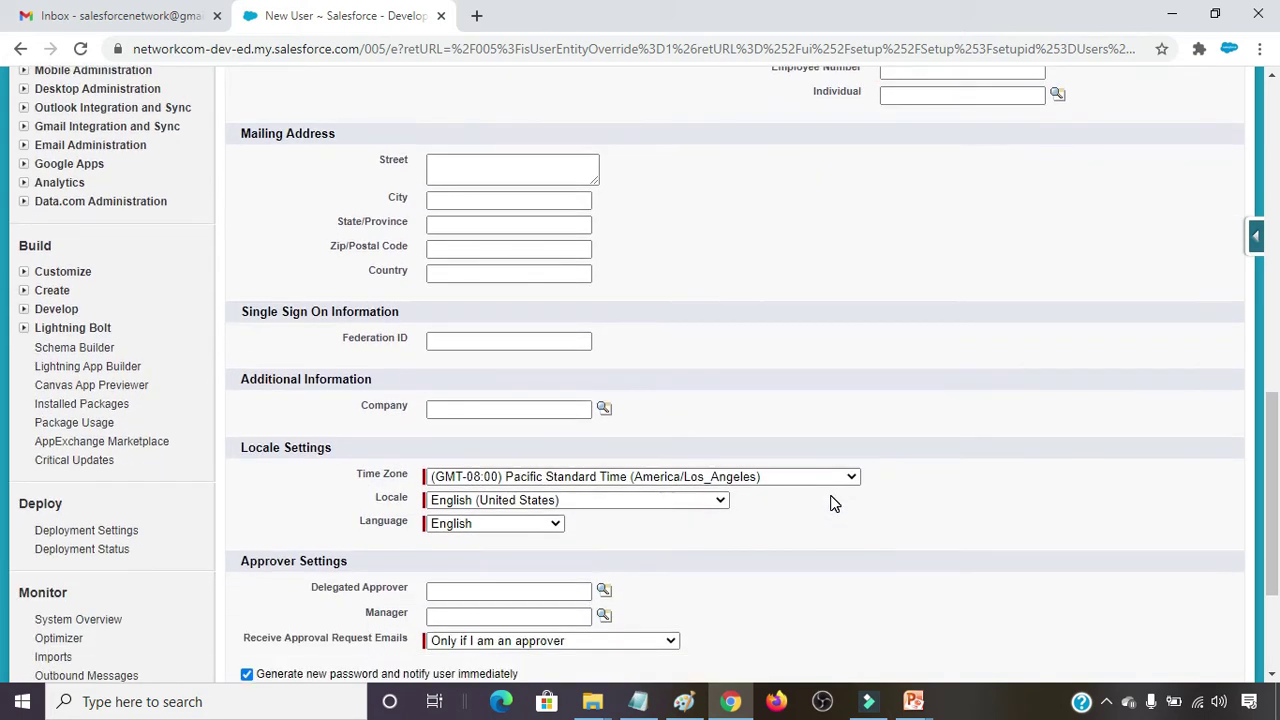
scroll(833, 505, "down", 1)
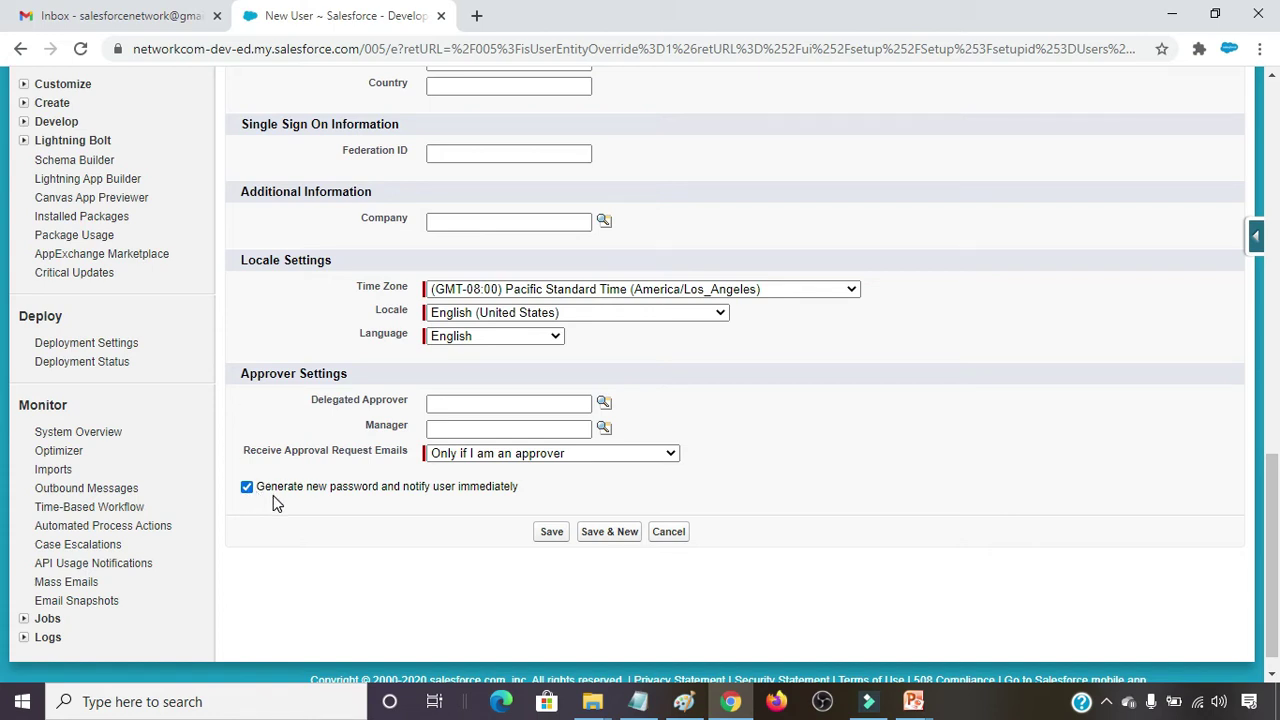
left_click(551, 534)
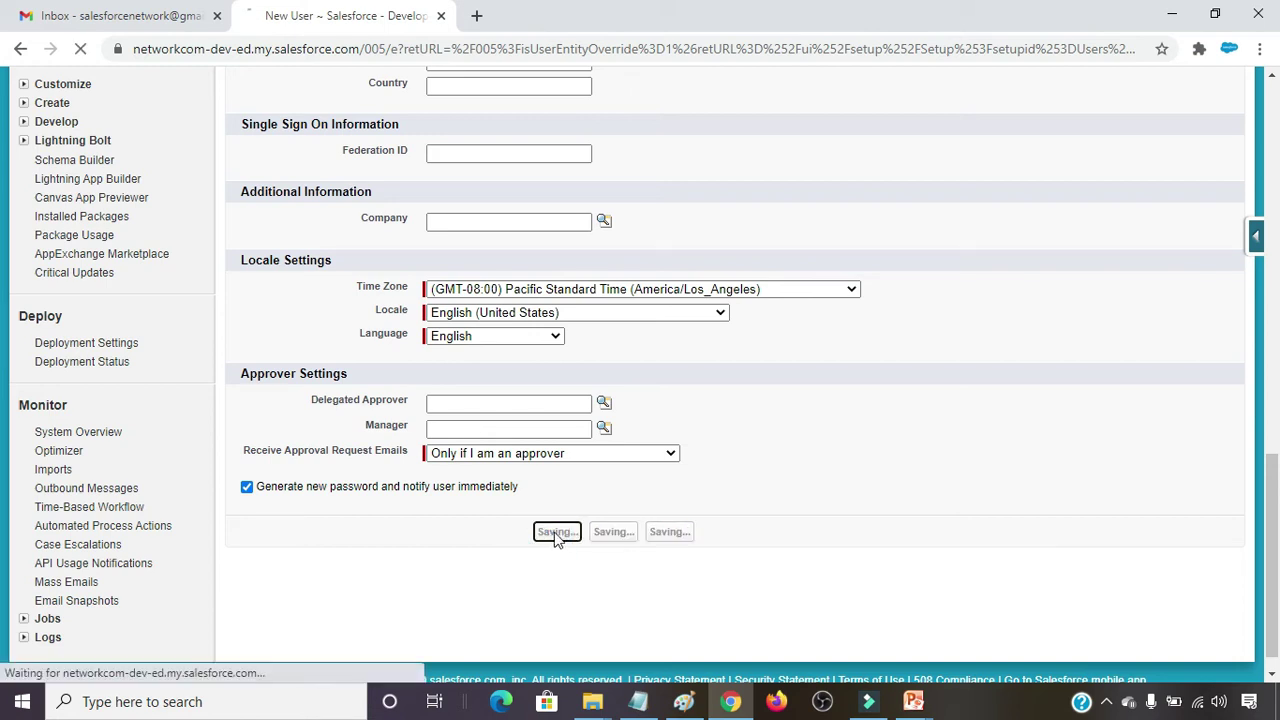
Check the saved User Detail page, then go to the Gmail inbox.
scroll(557, 449, "up", 10)
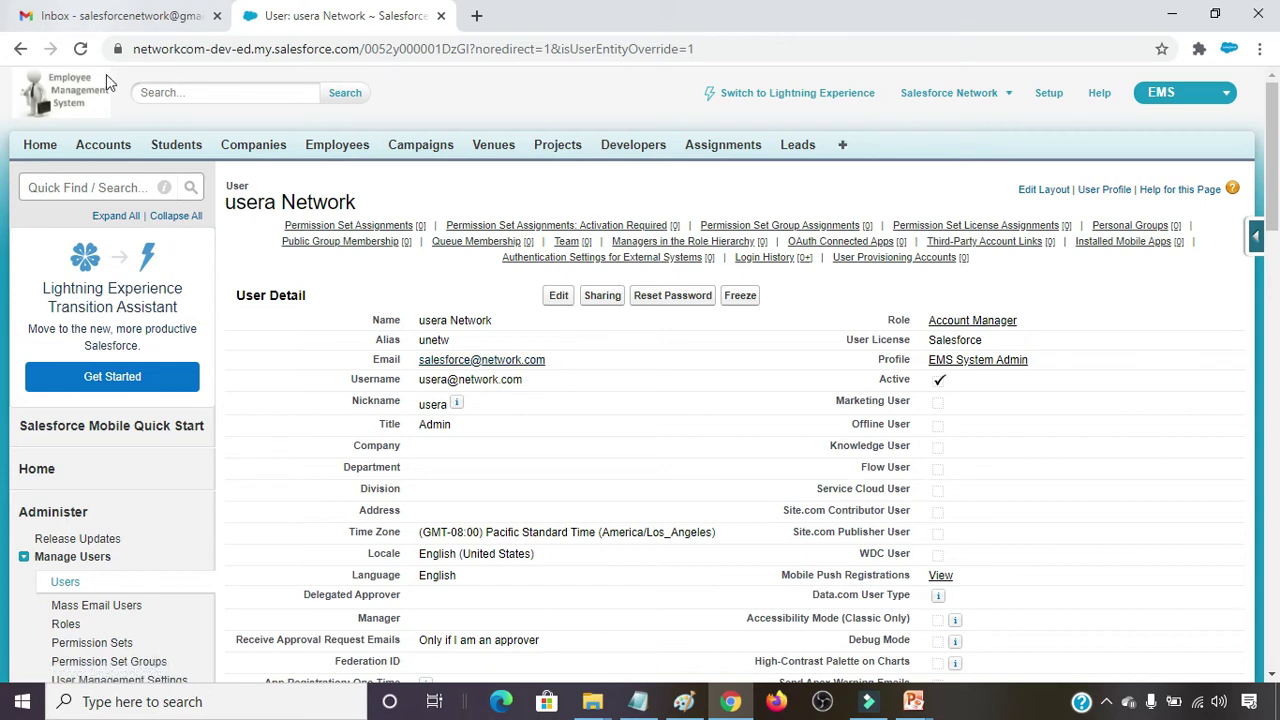
left_click(145, 18)
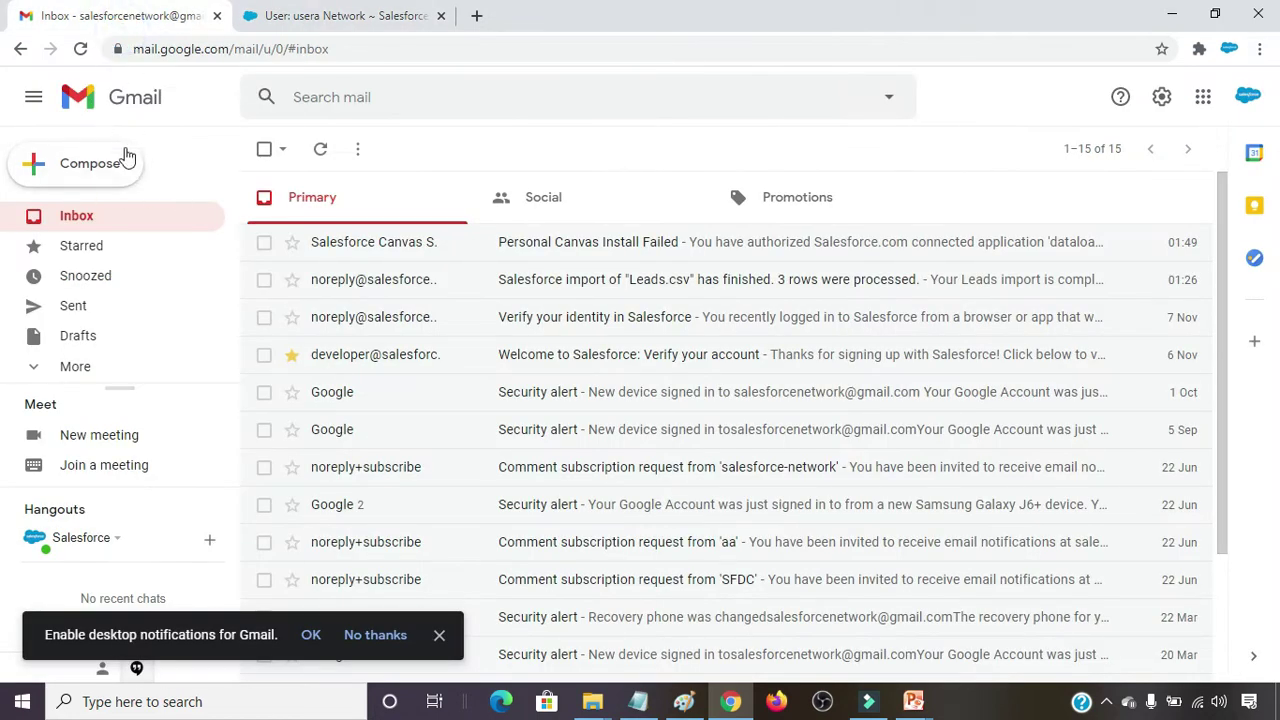
left_click(80, 222)
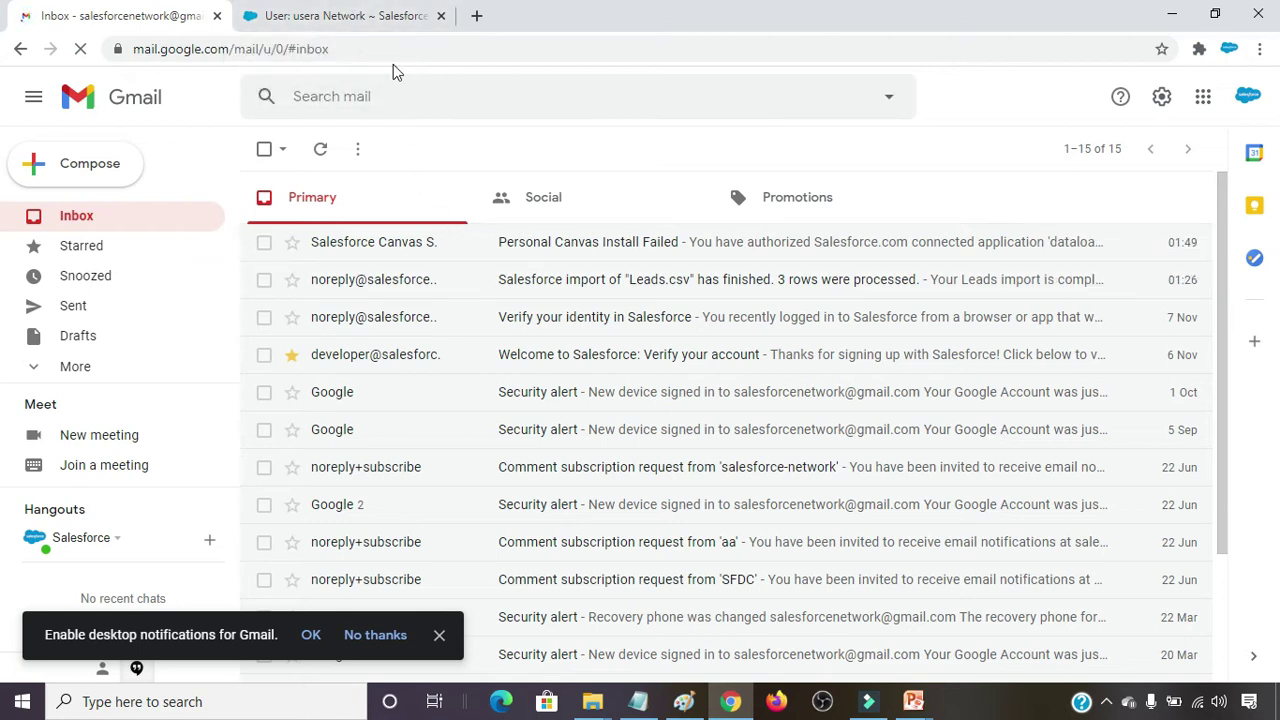
left_click(370, 14)
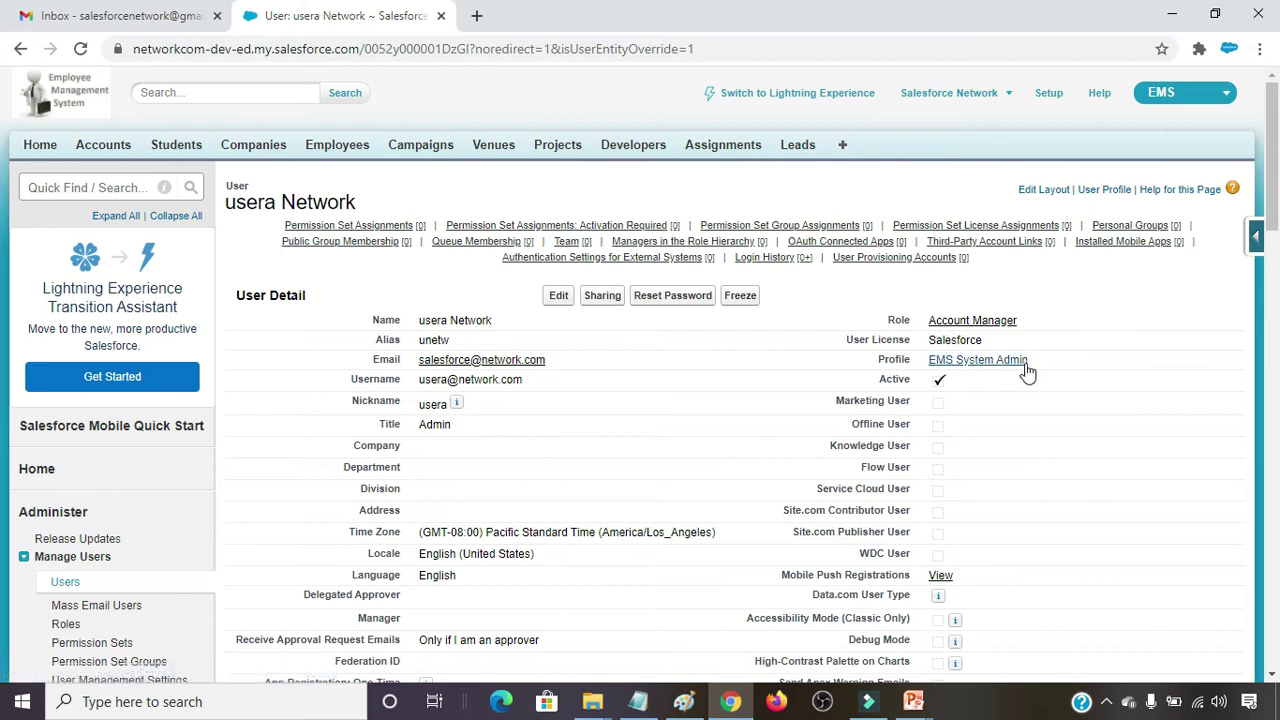
left_click(156, 12)
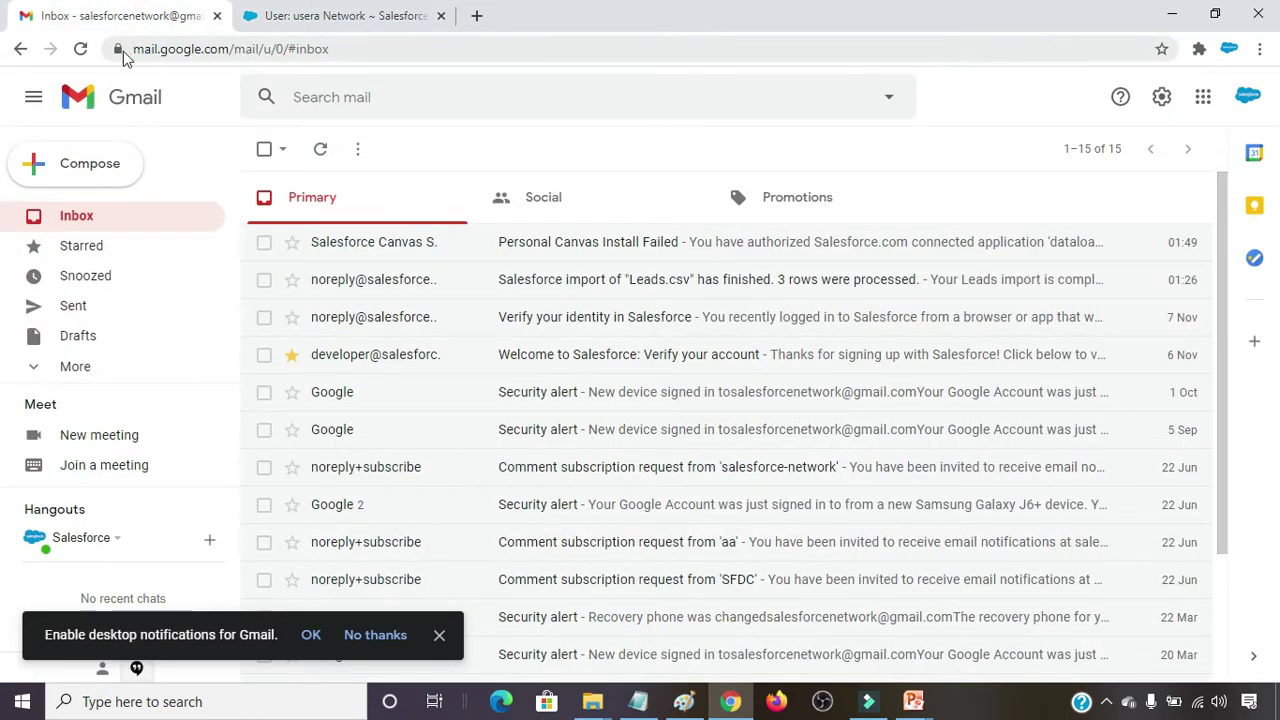
Refresh Gmail for Salesforce mail, then open the new user's record for editing.
left_click(80, 50)
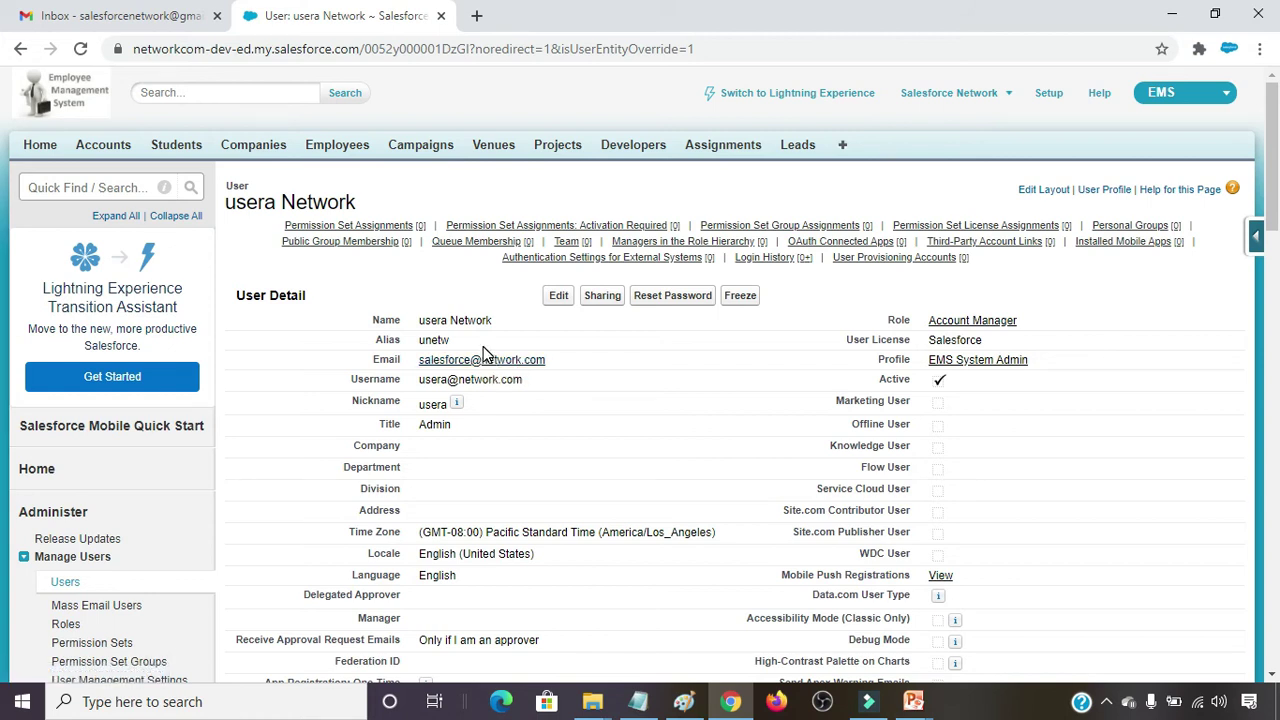
left_click(558, 295)
Replace the user's email with the Gmail inbox address and save the change.
mouse_move(487, 245)
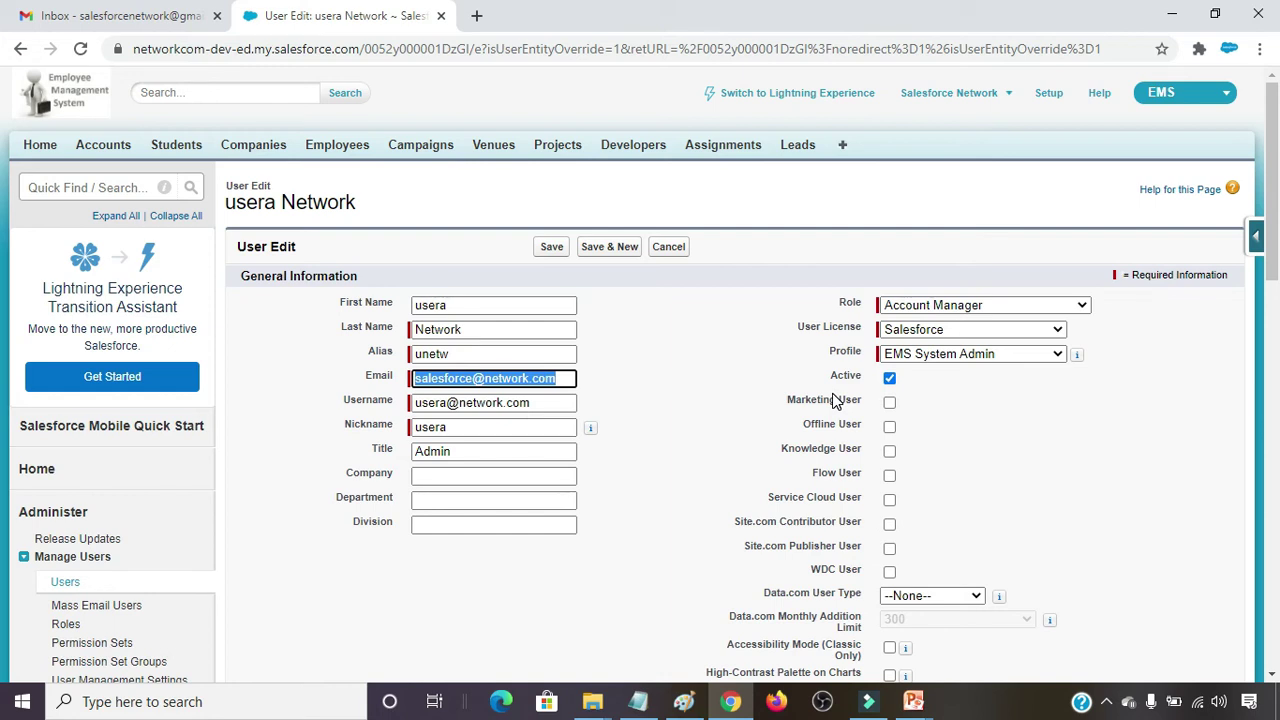
key("ctrl+v")
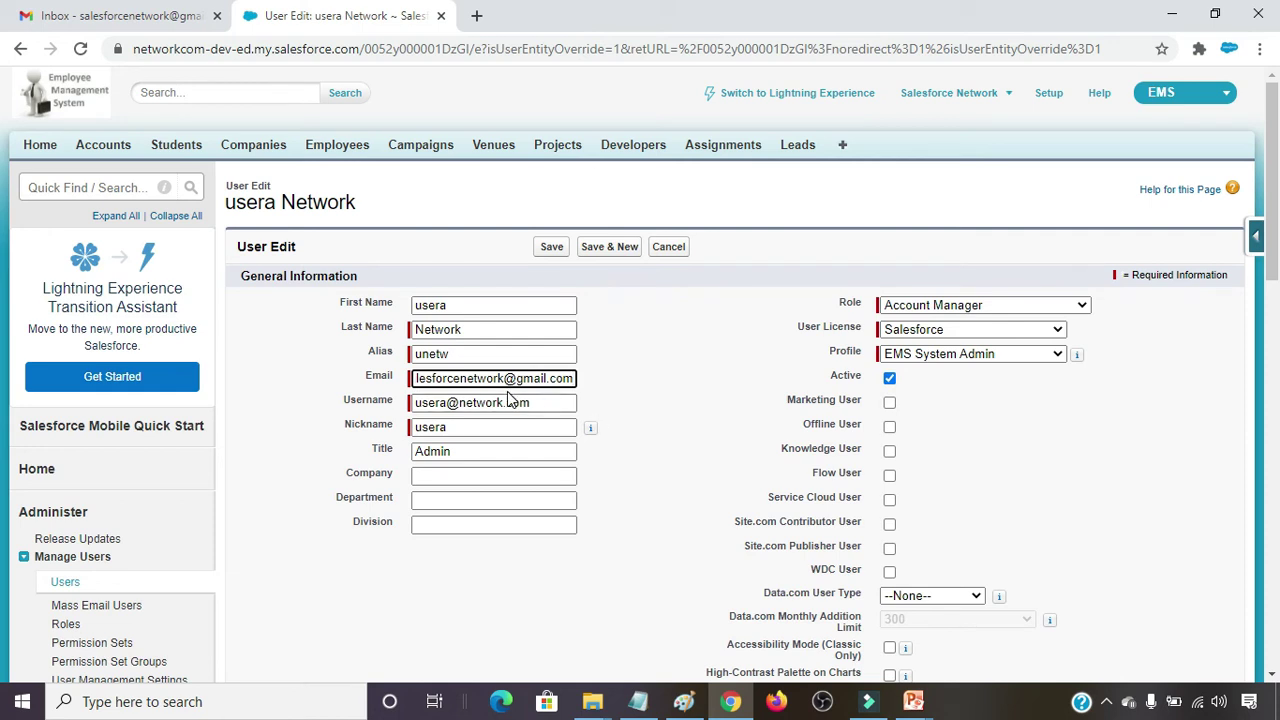
left_click(551, 247)
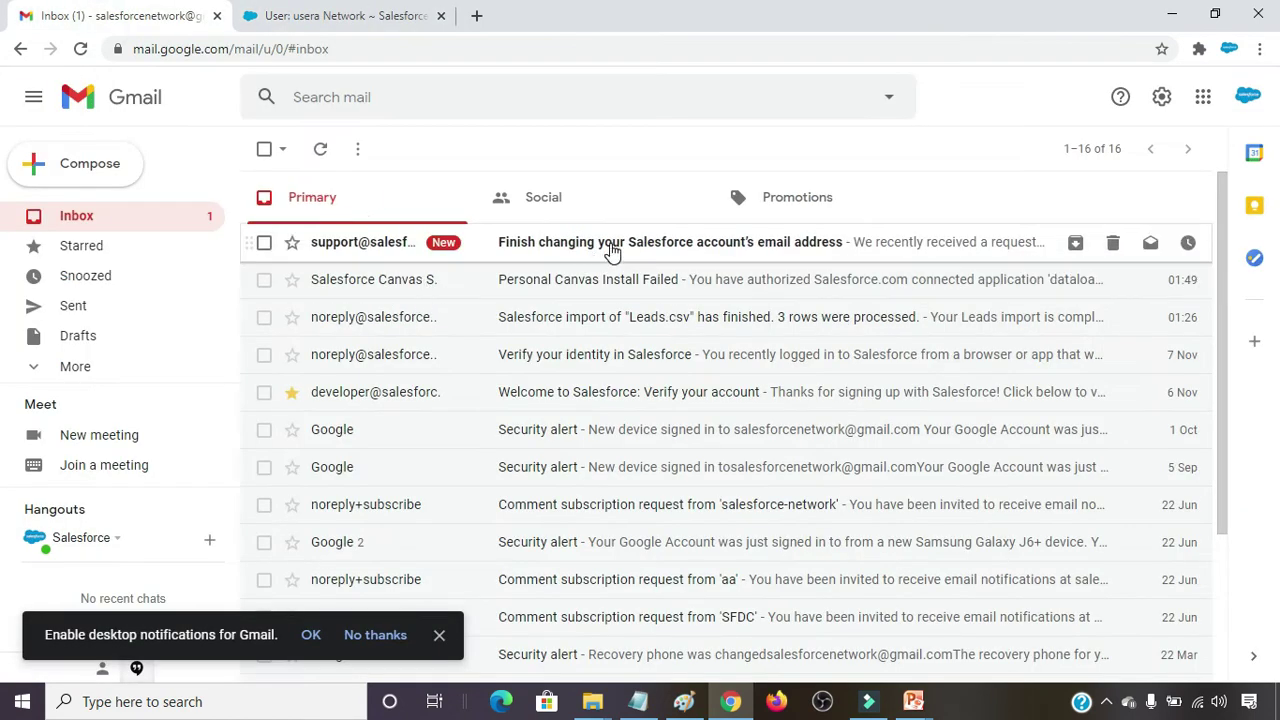
Confirm the email change via the Gmail verification link and return to All Users.
left_click(612, 247)
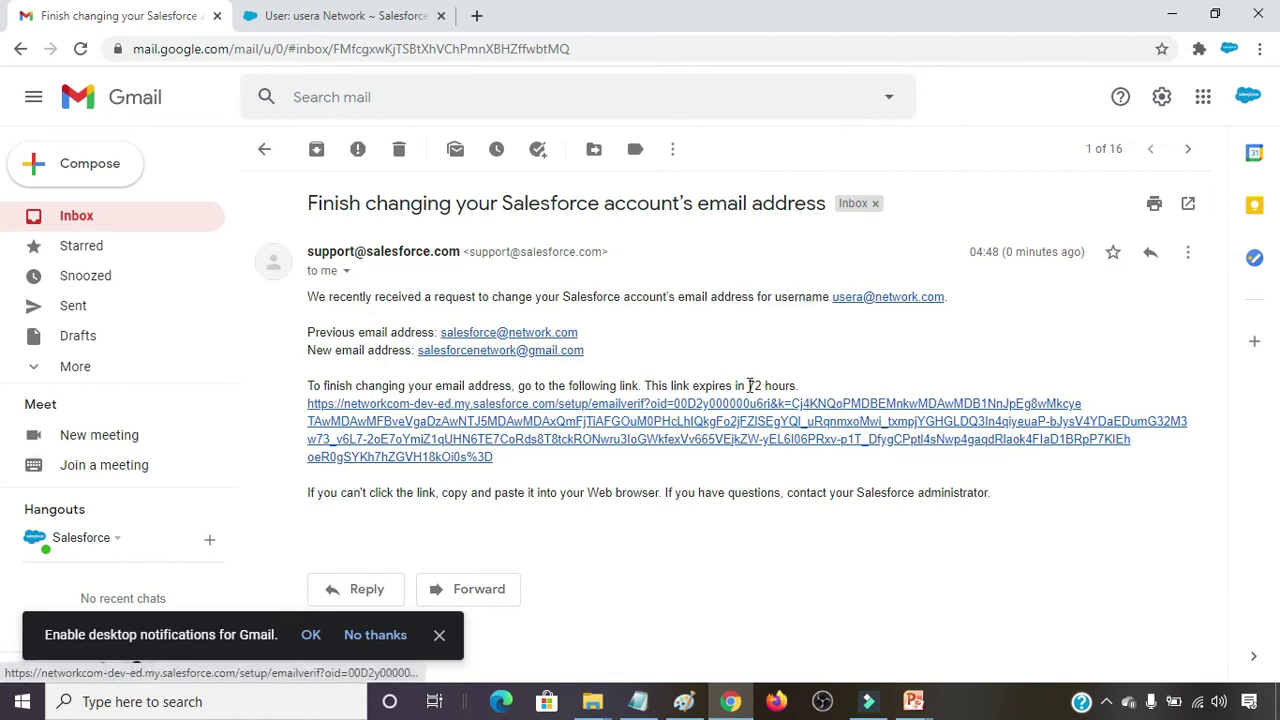
left_click(727, 423)
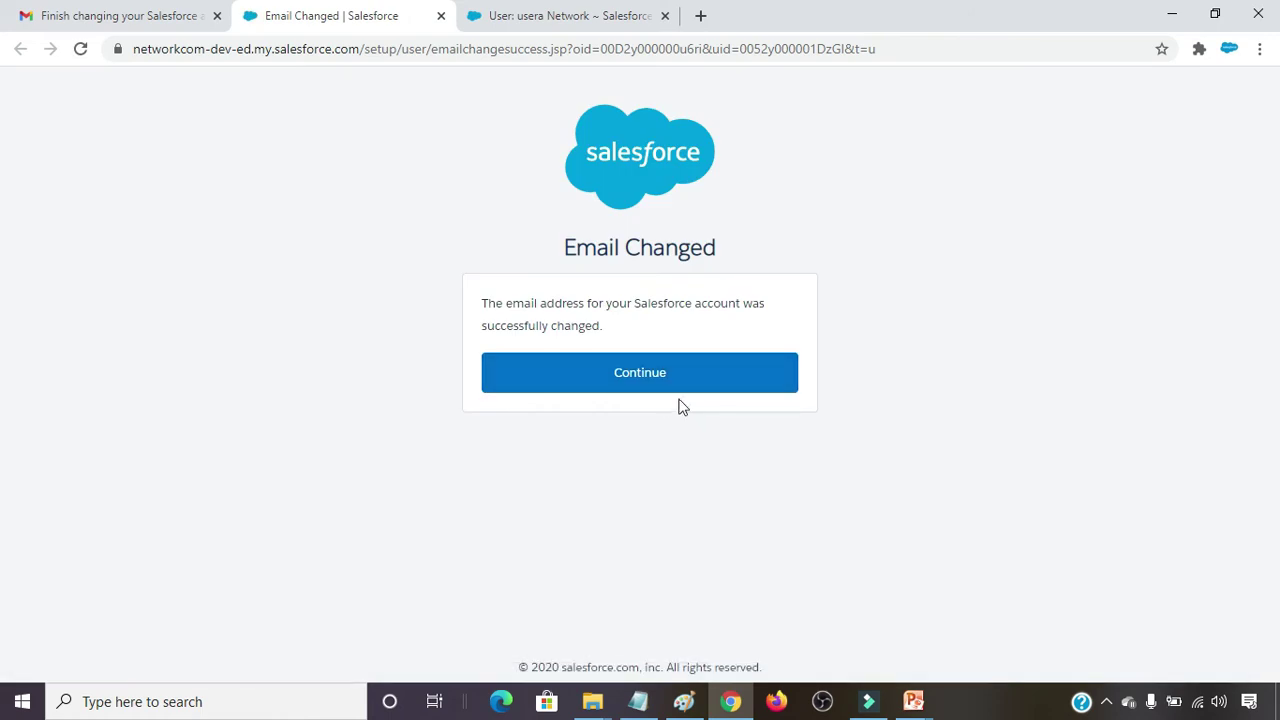
left_click(648, 370)
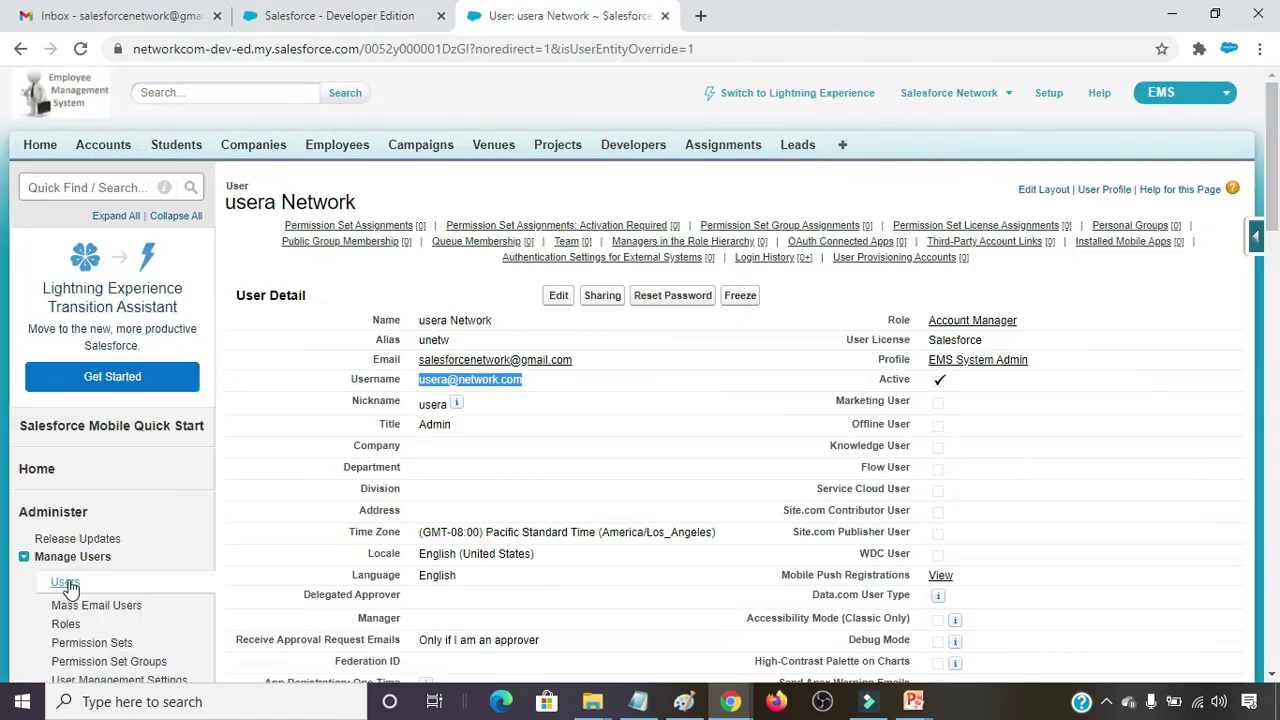
left_click(66, 582)
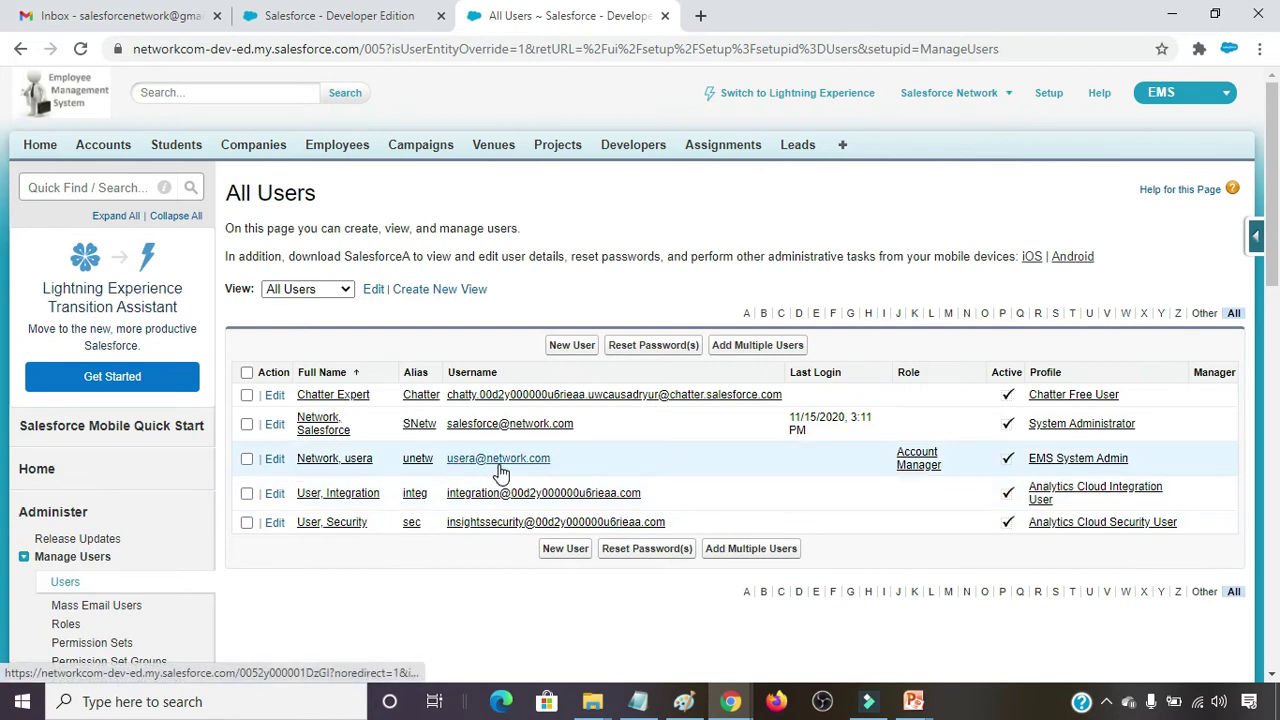
Reset the new user's password so a new one is emailed, then return to Gmail.
left_click(246, 458)
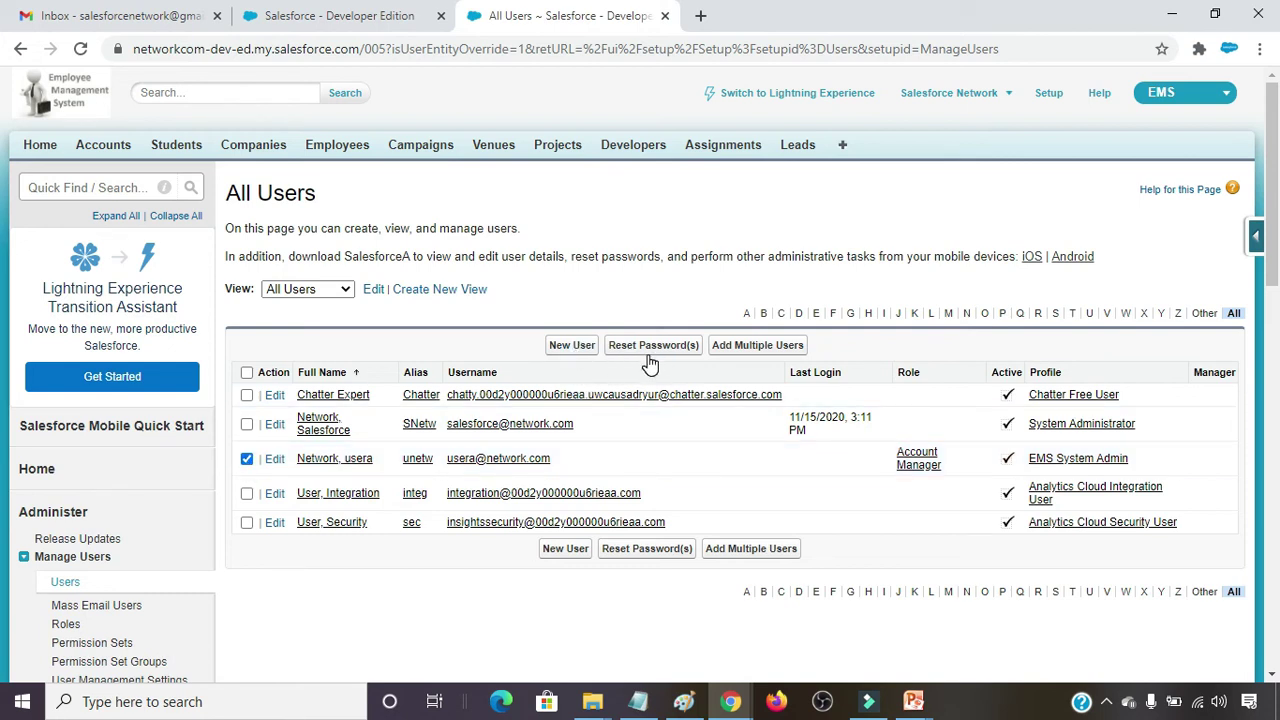
left_click(644, 352)
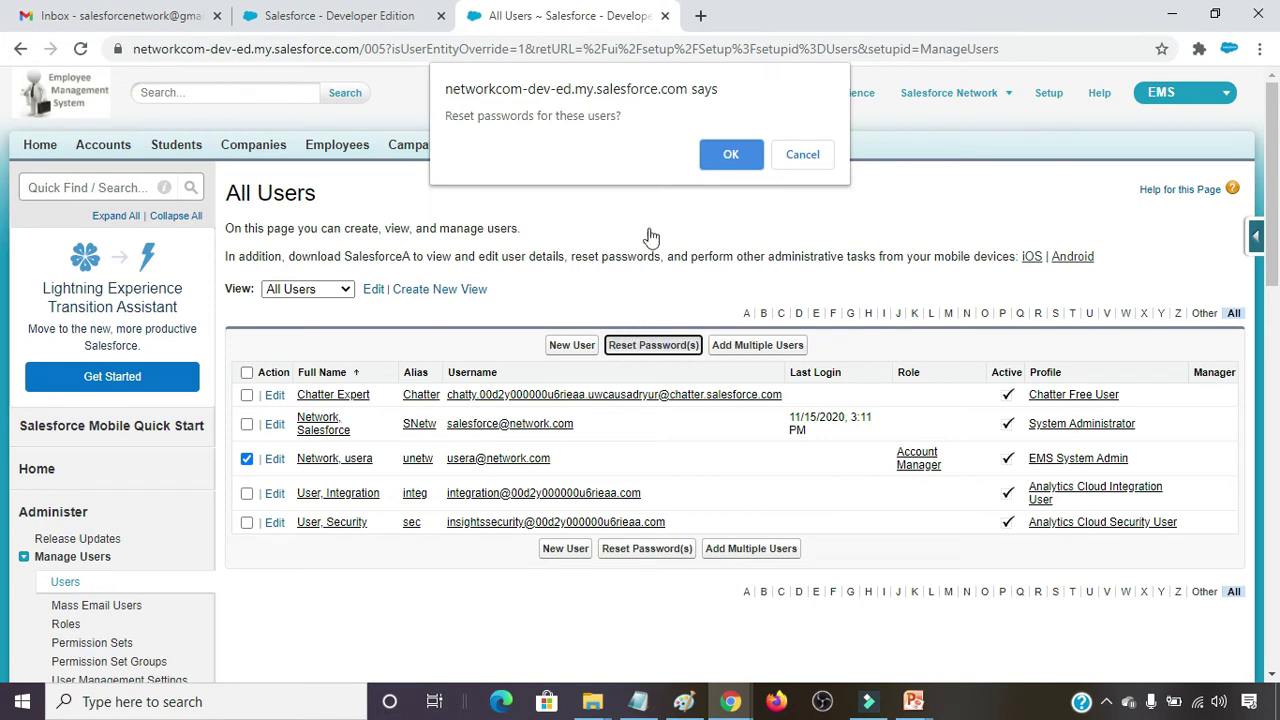
left_click(729, 158)
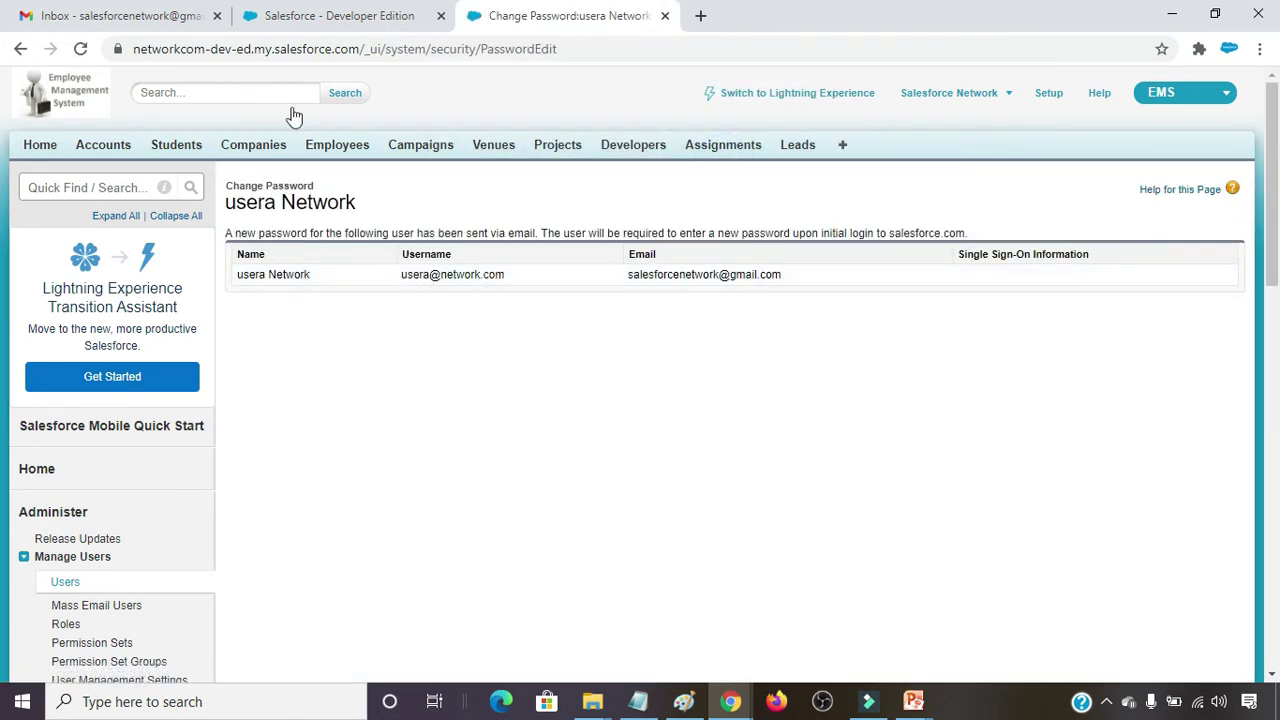
left_click(125, 8)
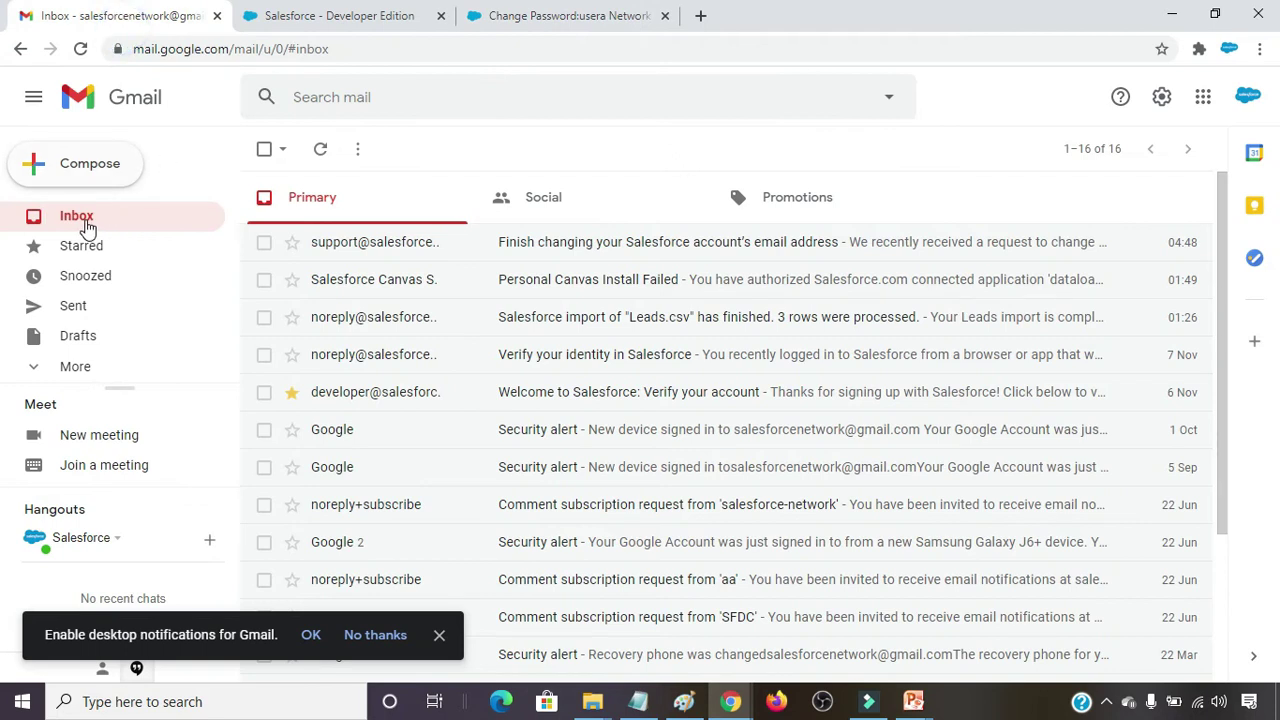
Open the 'Finish resetting your Salesforce password' email in Gmail and follow its reset link.
left_click(86, 224)
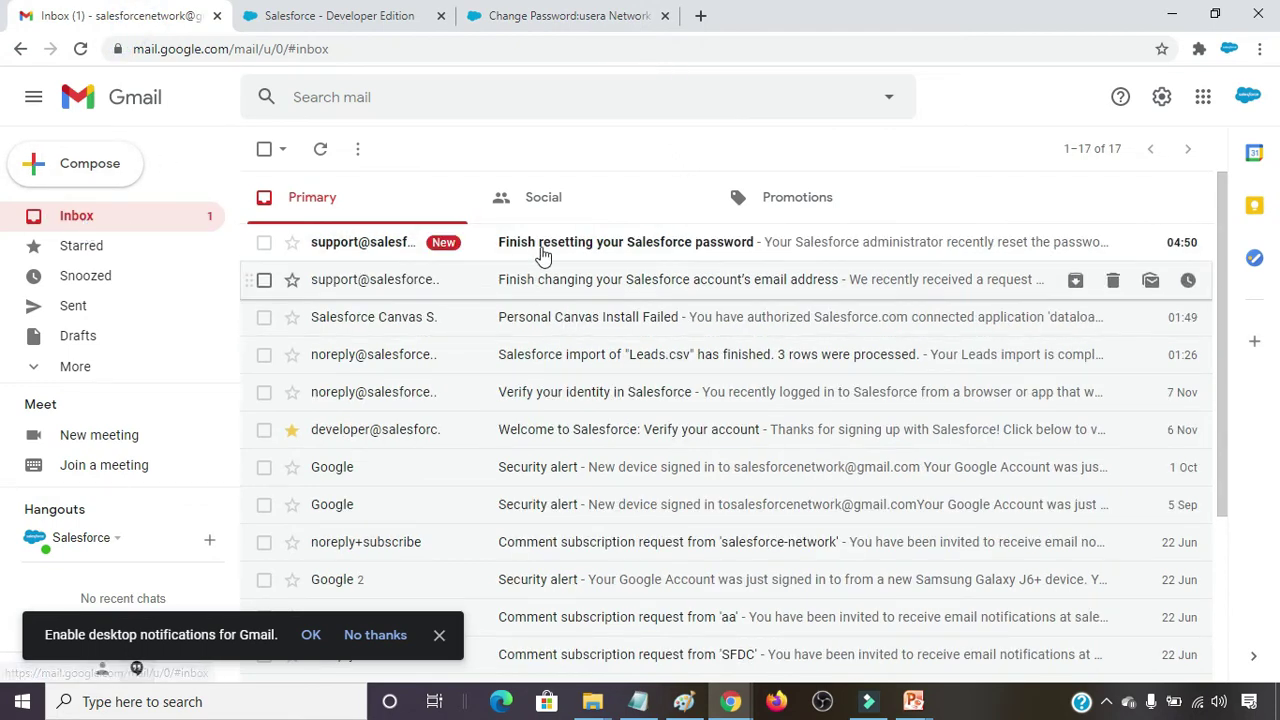
left_click(604, 249)
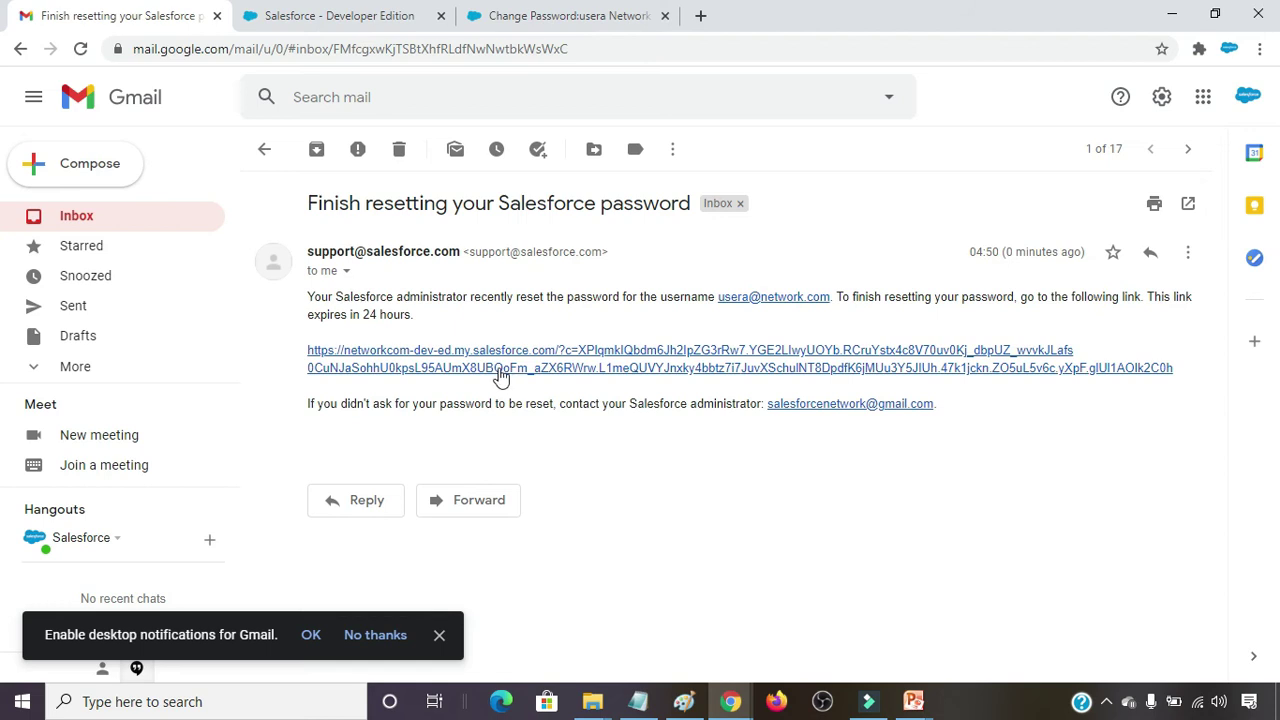
left_click(588, 355)
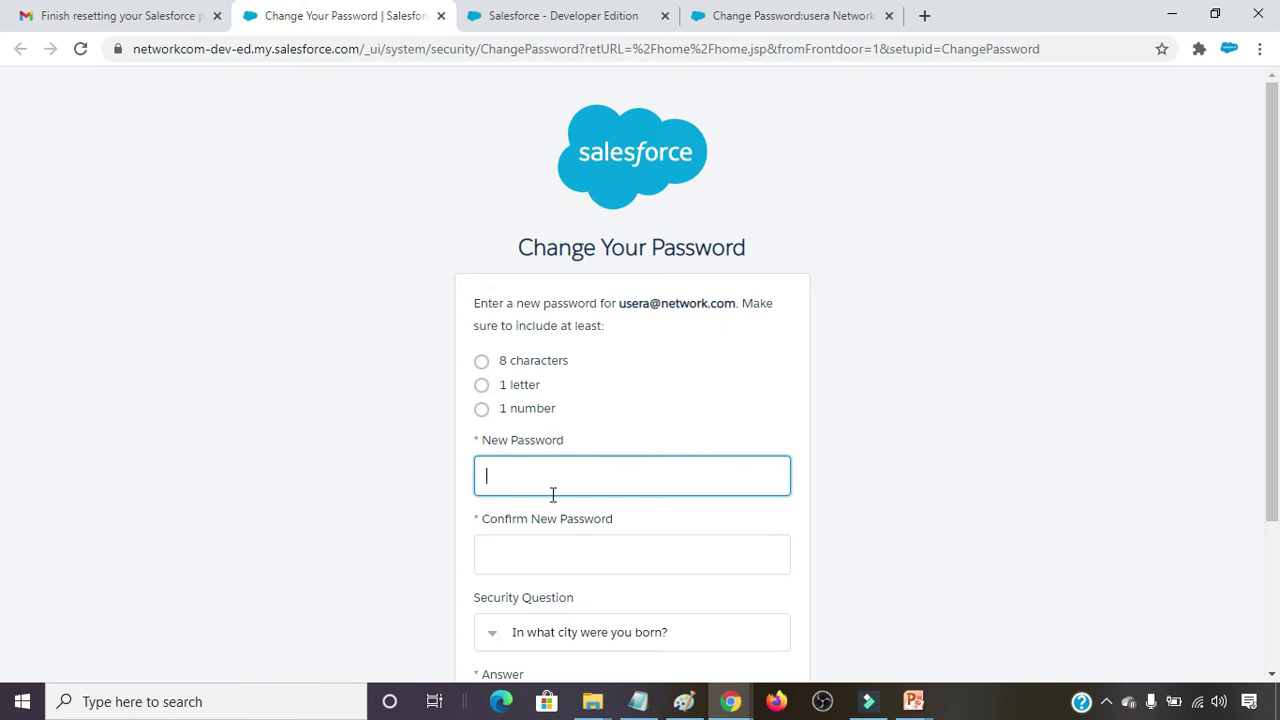
Enter the new password, answer the first-job city security question, and submit the change.
type("••••••")
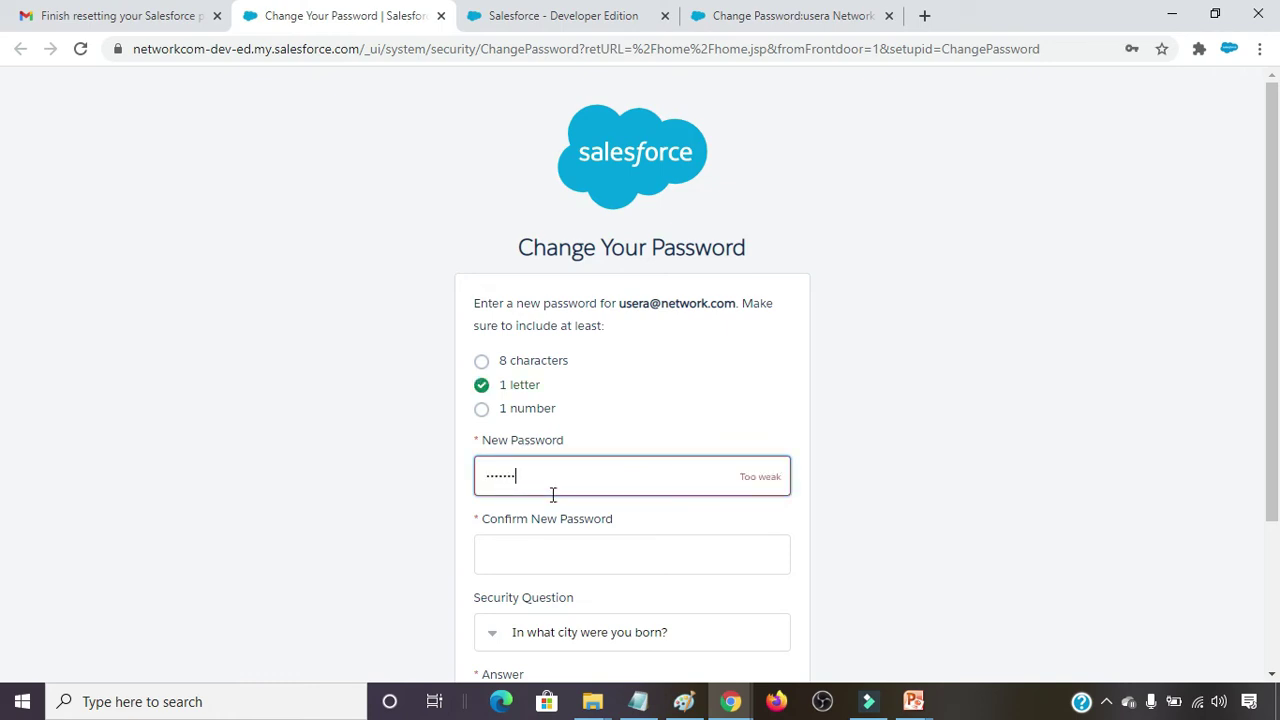
type("••••")
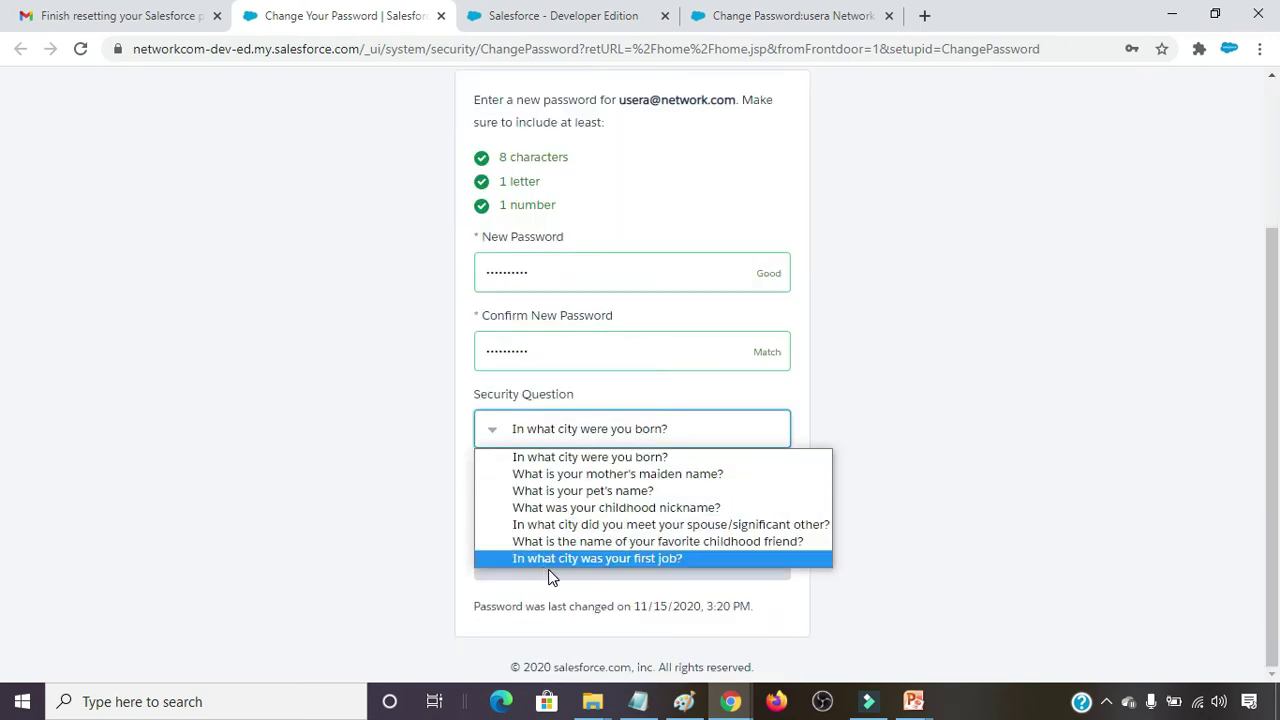
left_click(650, 560)
left_click(575, 500)
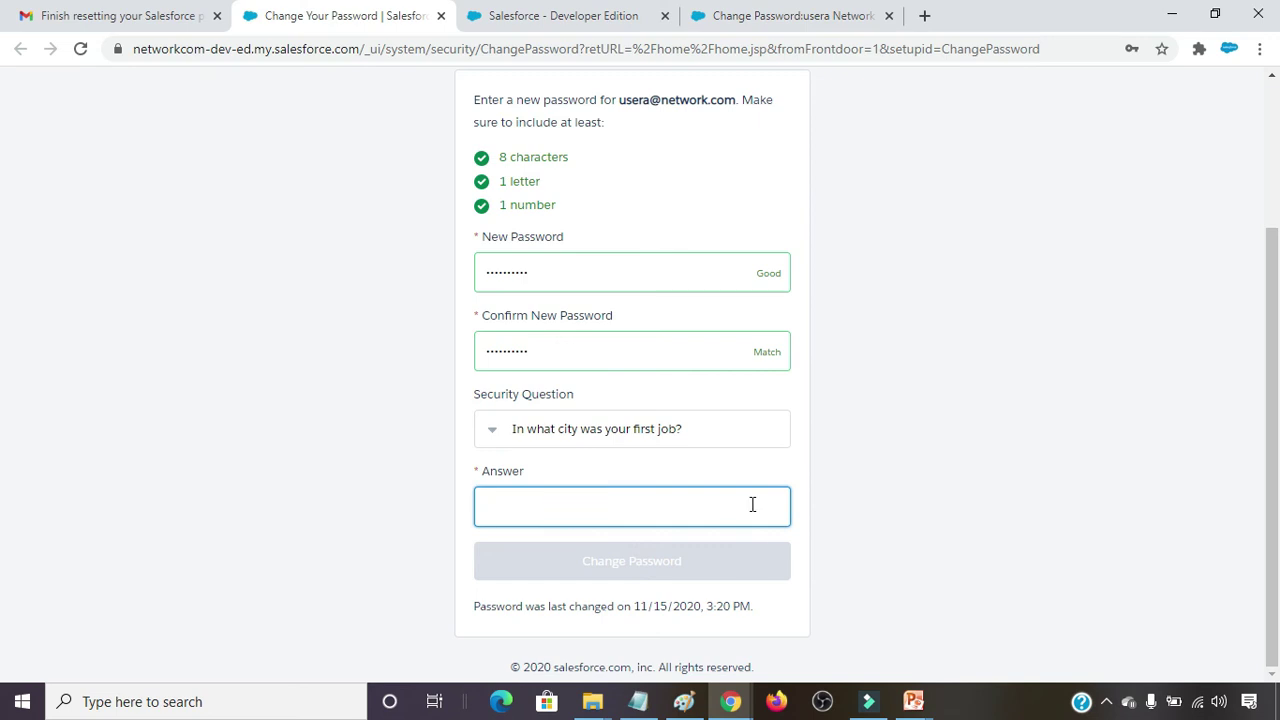
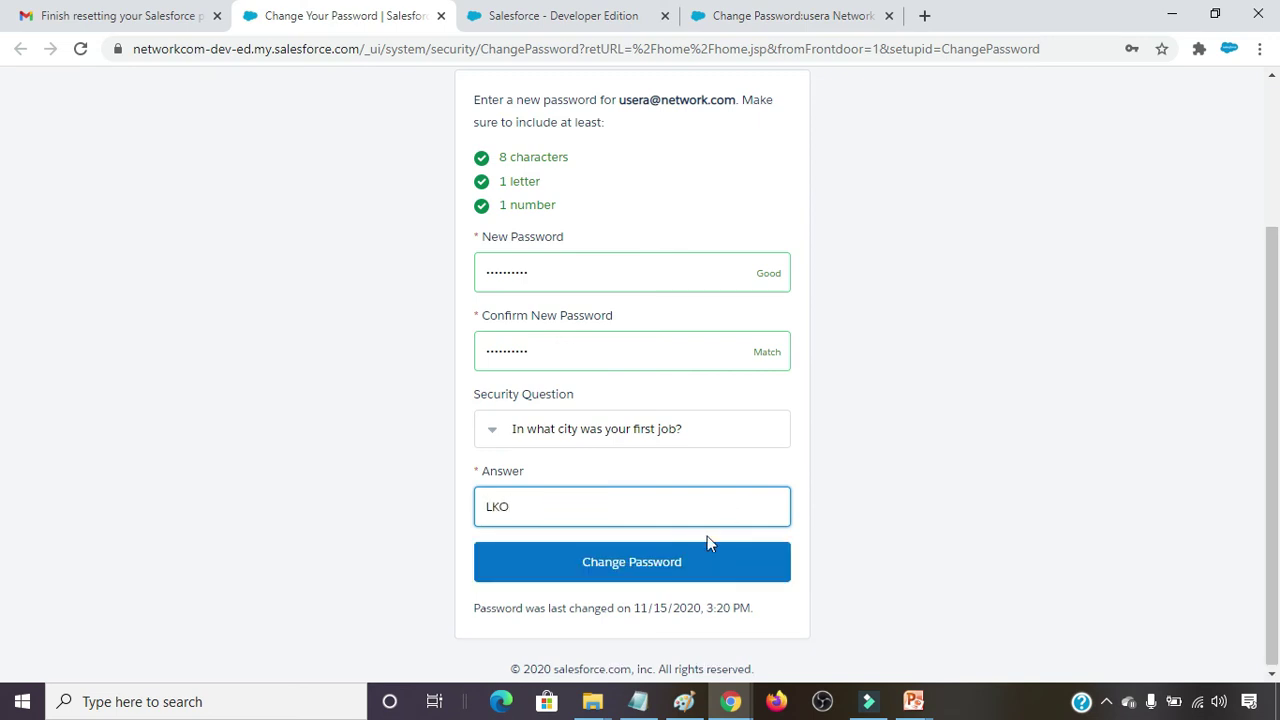
left_click(652, 570)
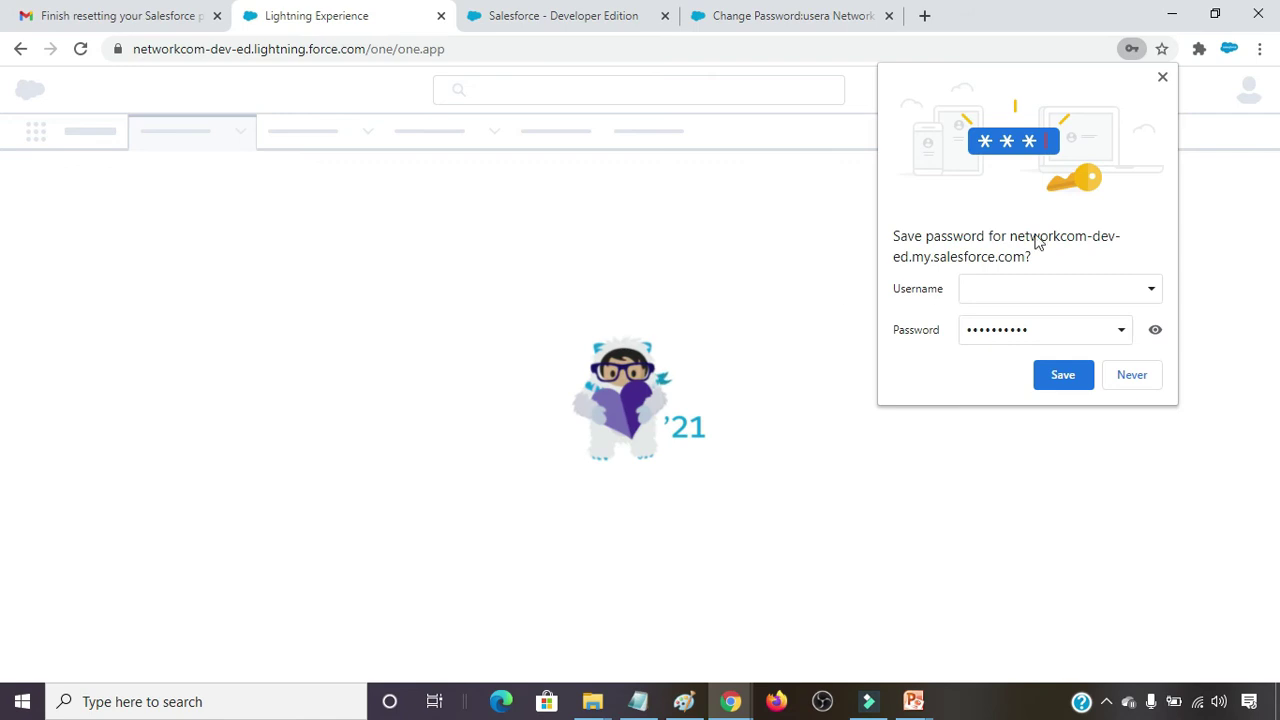
Dismiss the save-password prompt, view the user's Personal Information settings, then close that tab.
left_click(1163, 79)
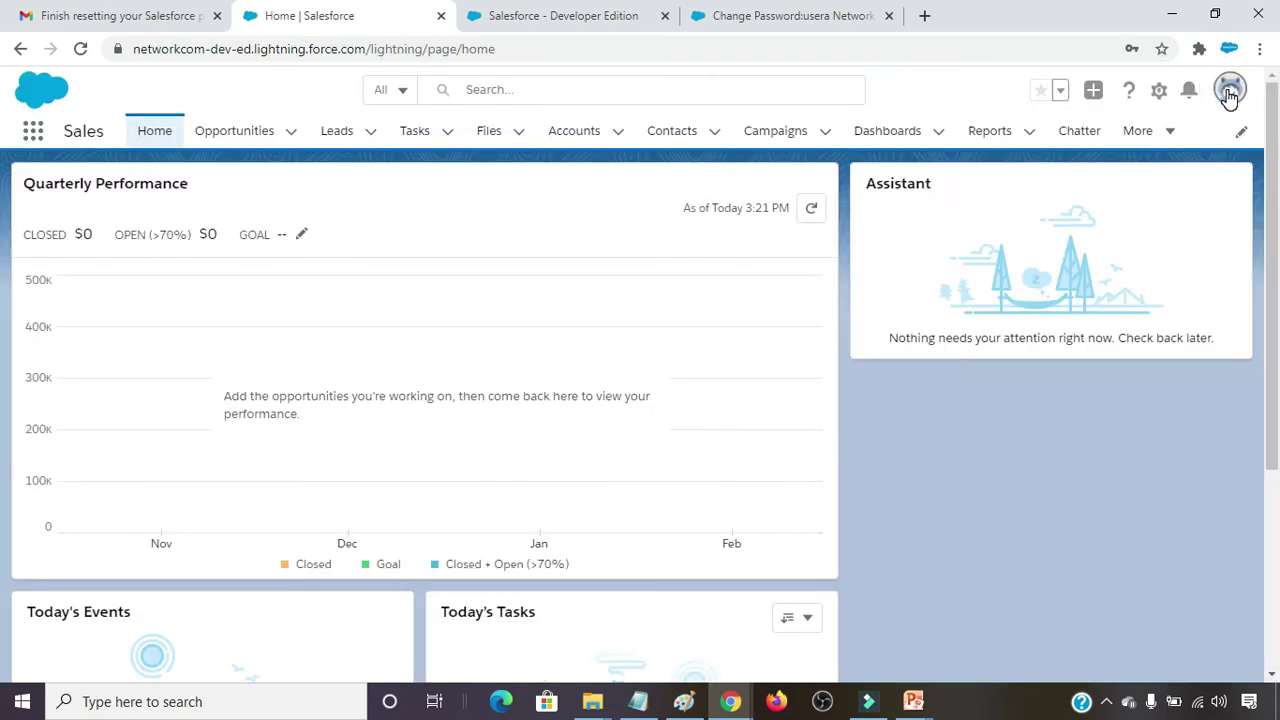
left_click(1230, 92)
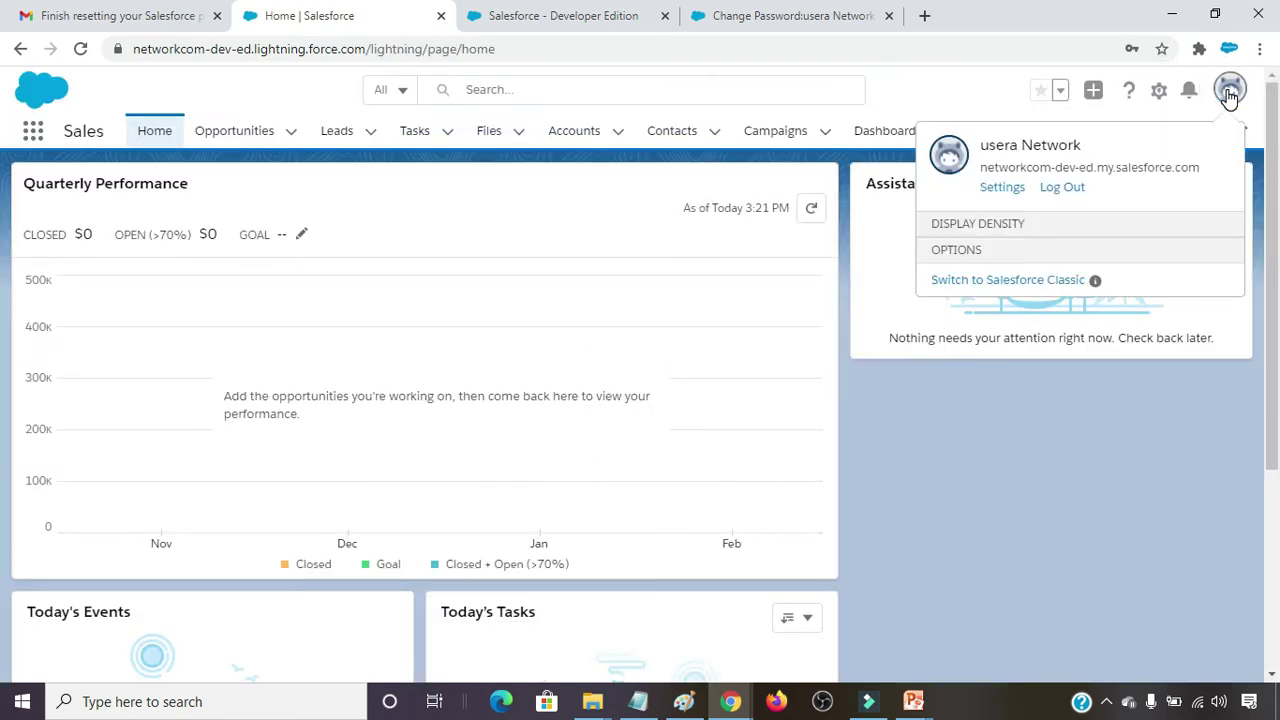
left_click(1003, 189)
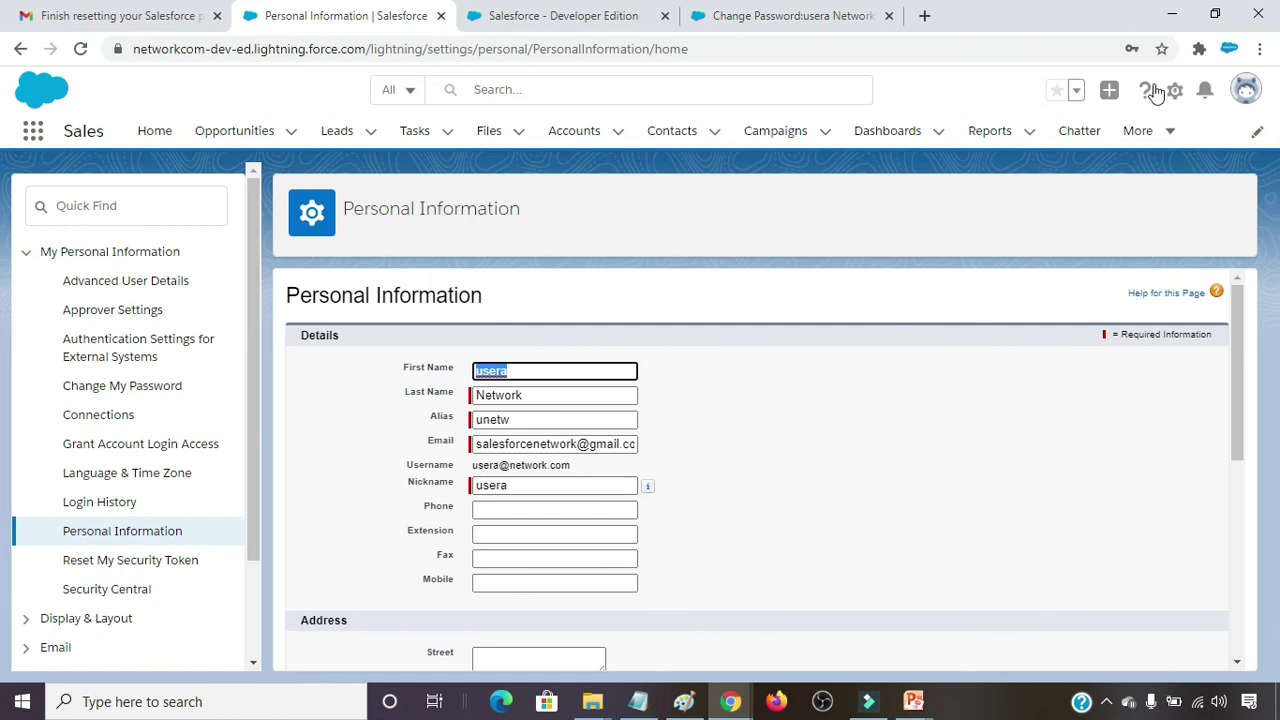
left_click(440, 15)
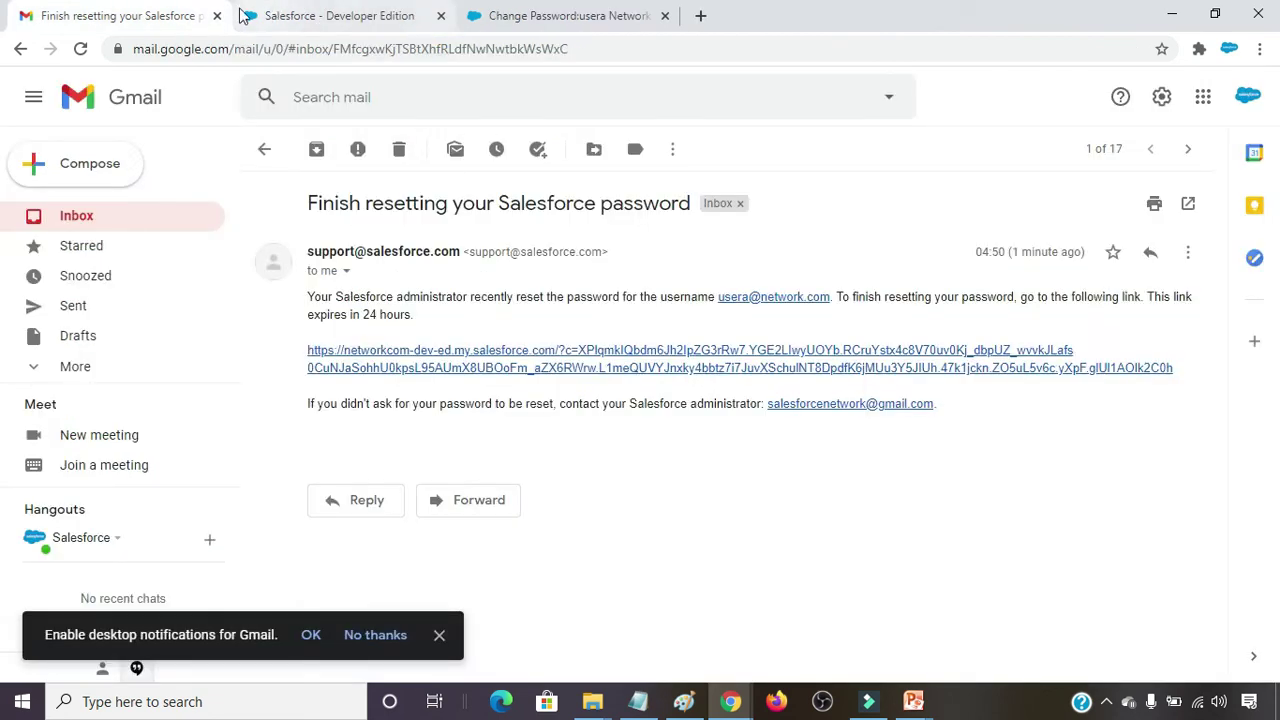
Close the leftover Change Password tab in the main browser window.
left_click(97, 213)
left_click(455, 10)
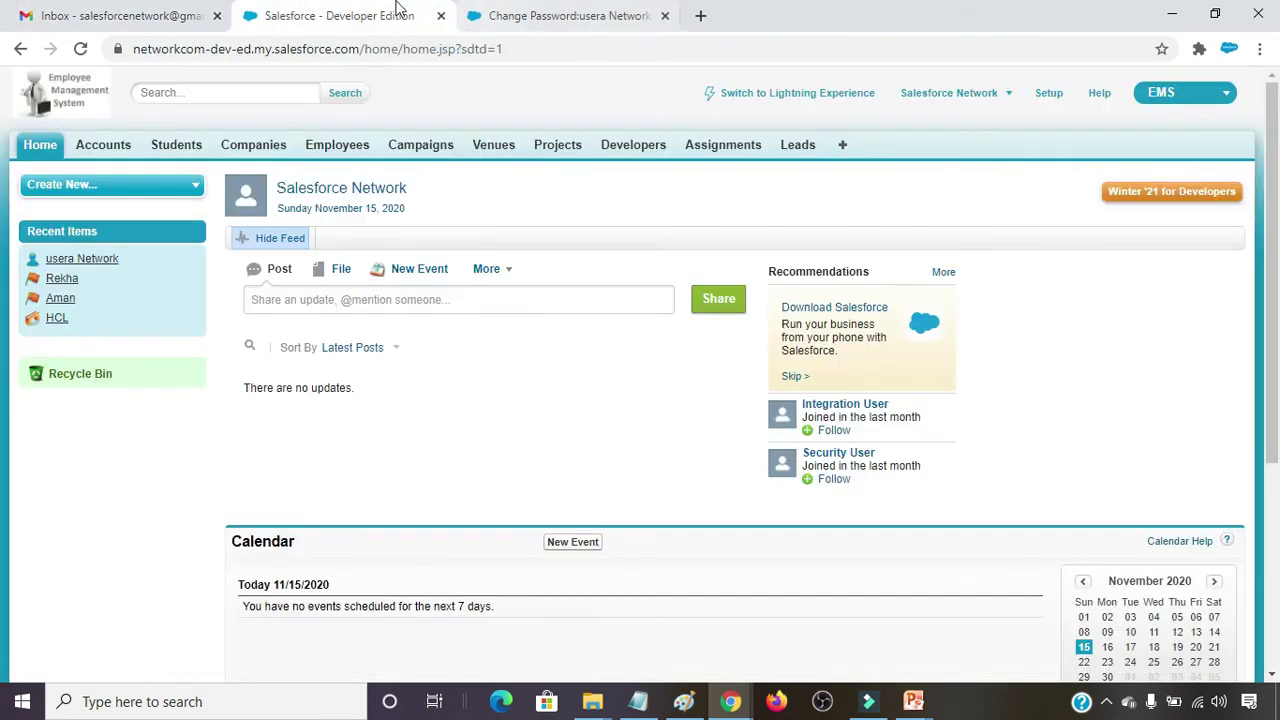
left_click(627, 8)
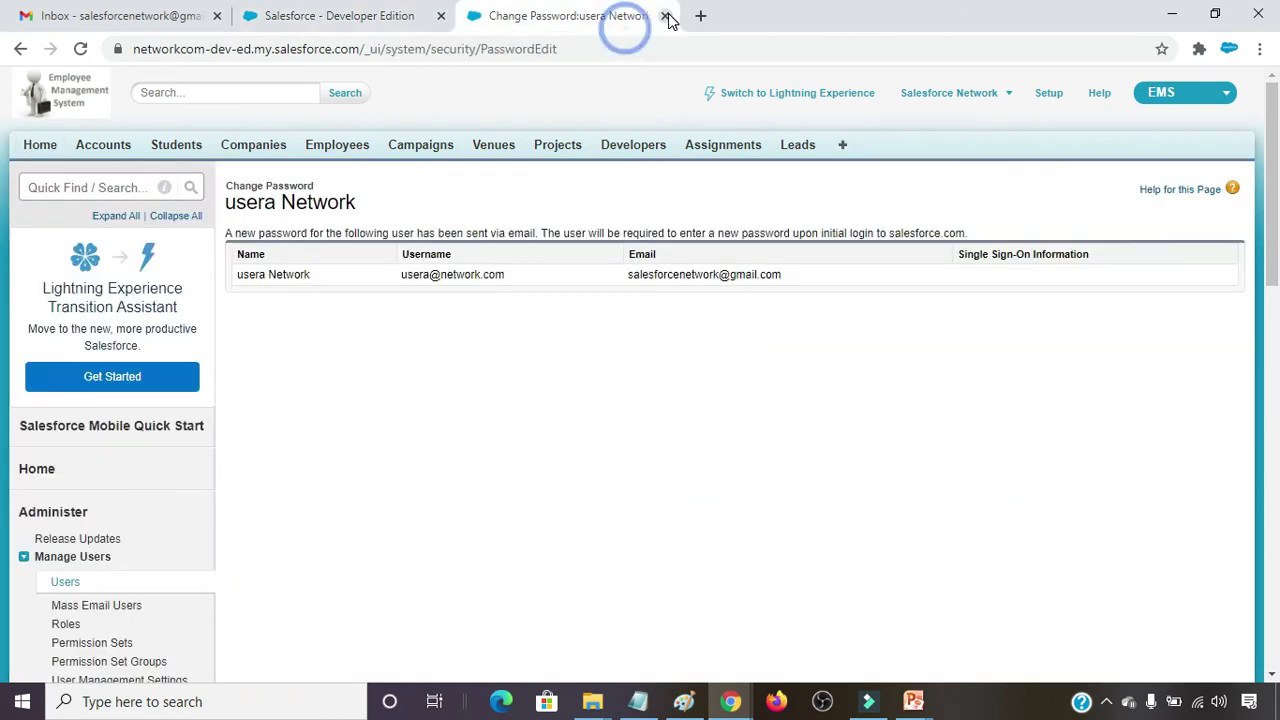
left_click(665, 15)
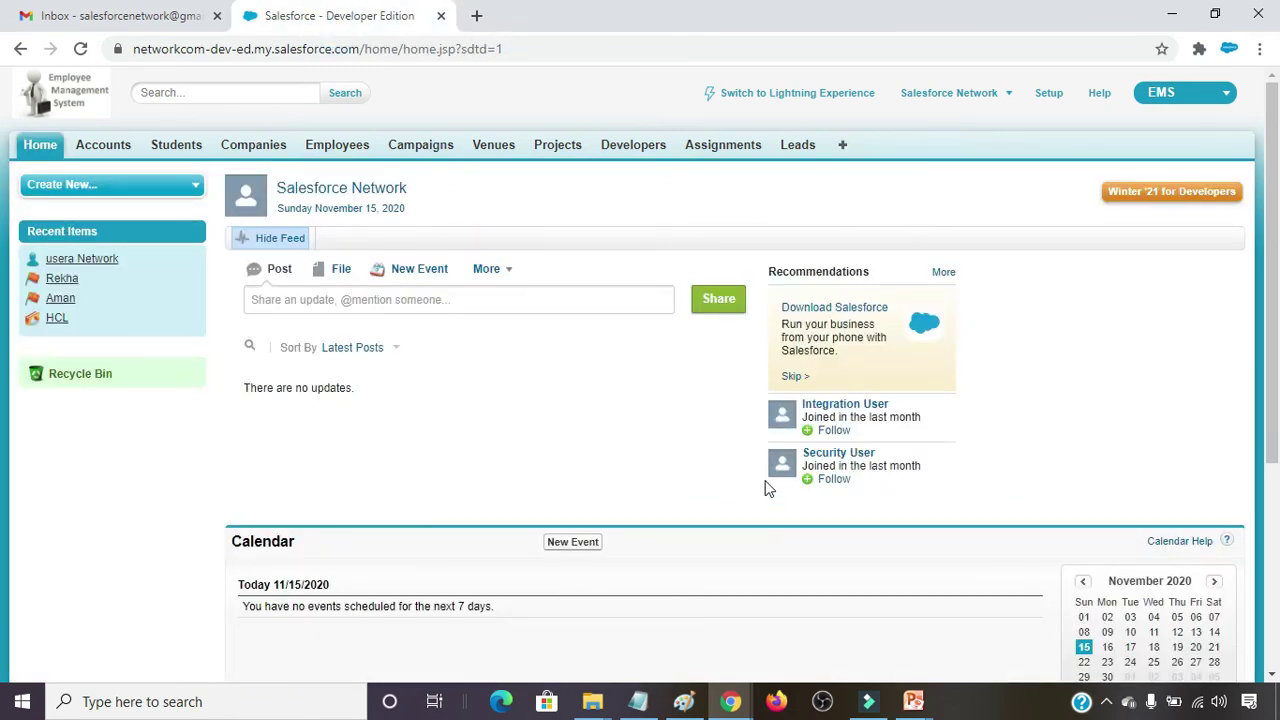
Log in as the first user in the incognito window with the pasted username and password.
mouse_move(731, 701)
left_click(832, 638)
left_click(223, 338)
key("ctrl+v")
key("Tab")
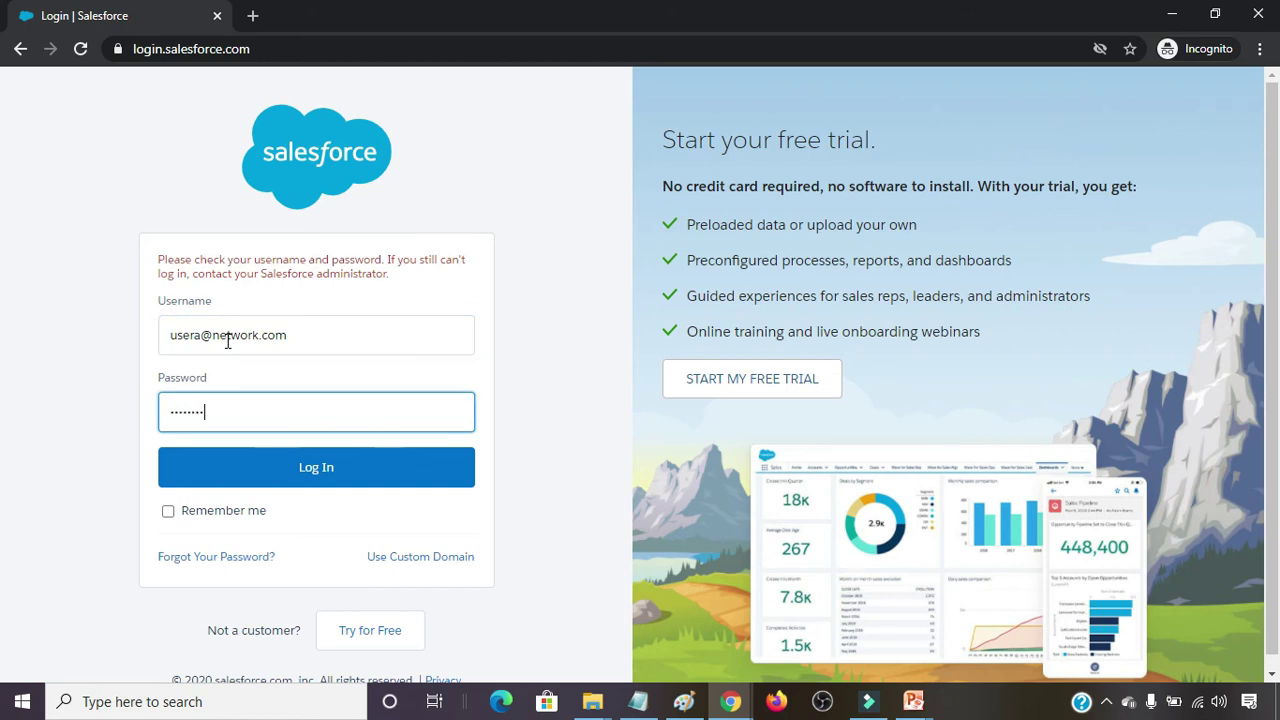
key("Return")
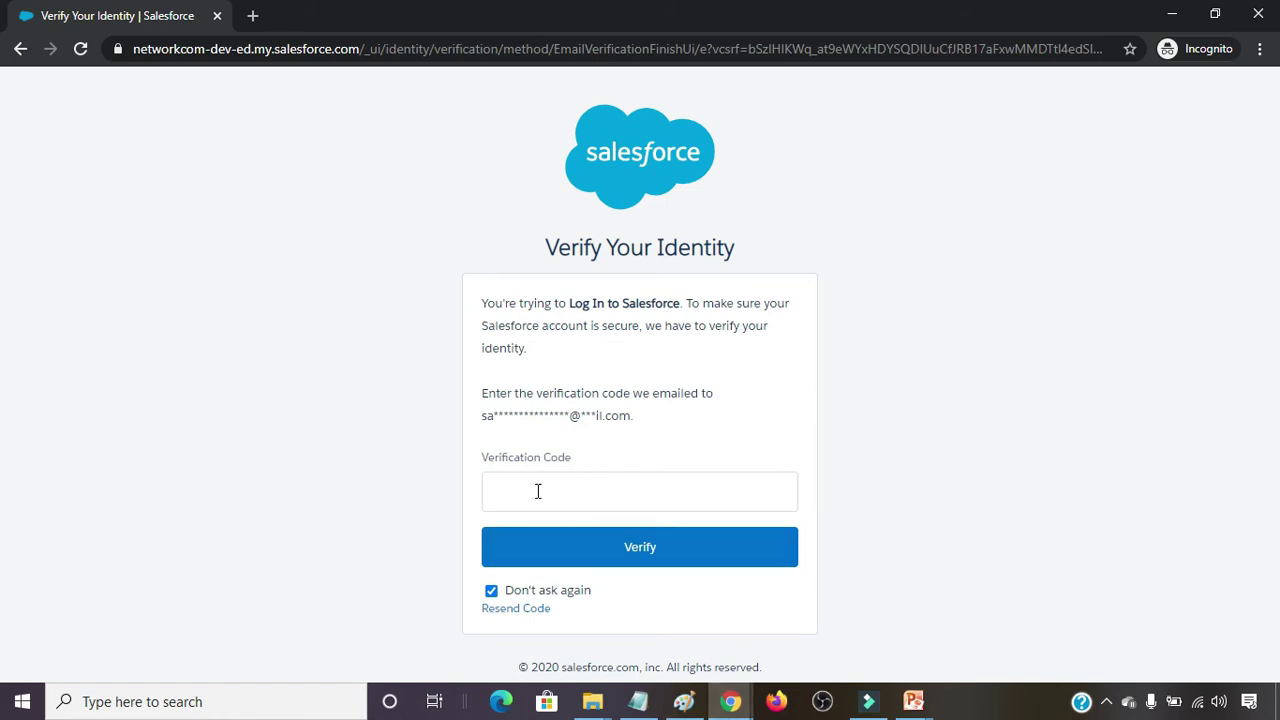
Open the 'Verify your identity in Salesforce' email in Gmail to get the code.
mouse_move(727, 705)
left_click(600, 620)
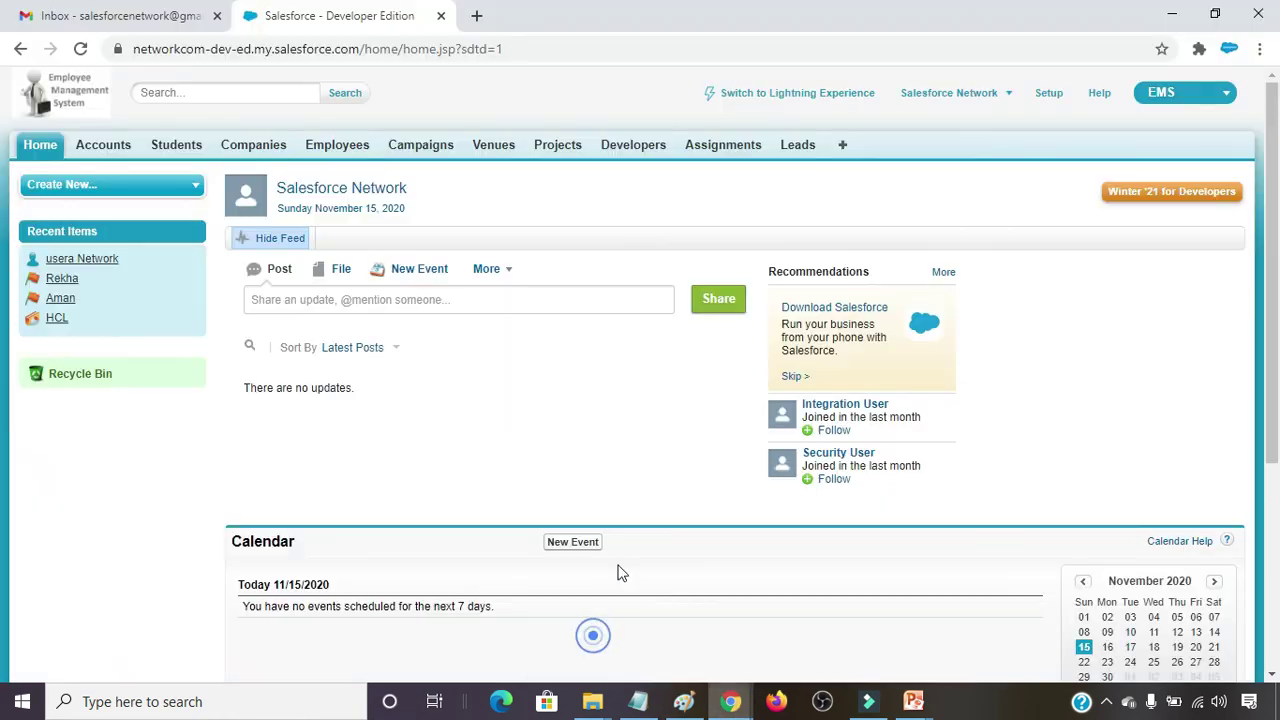
left_click(95, 15)
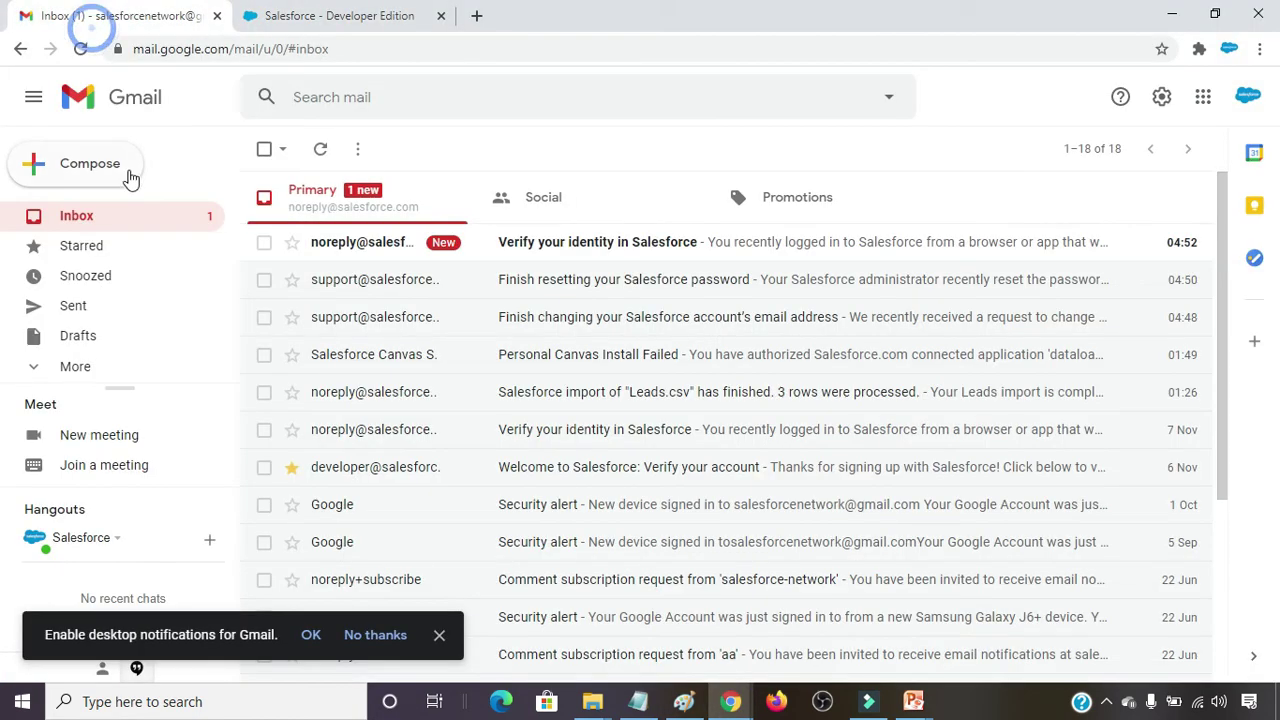
left_click(593, 242)
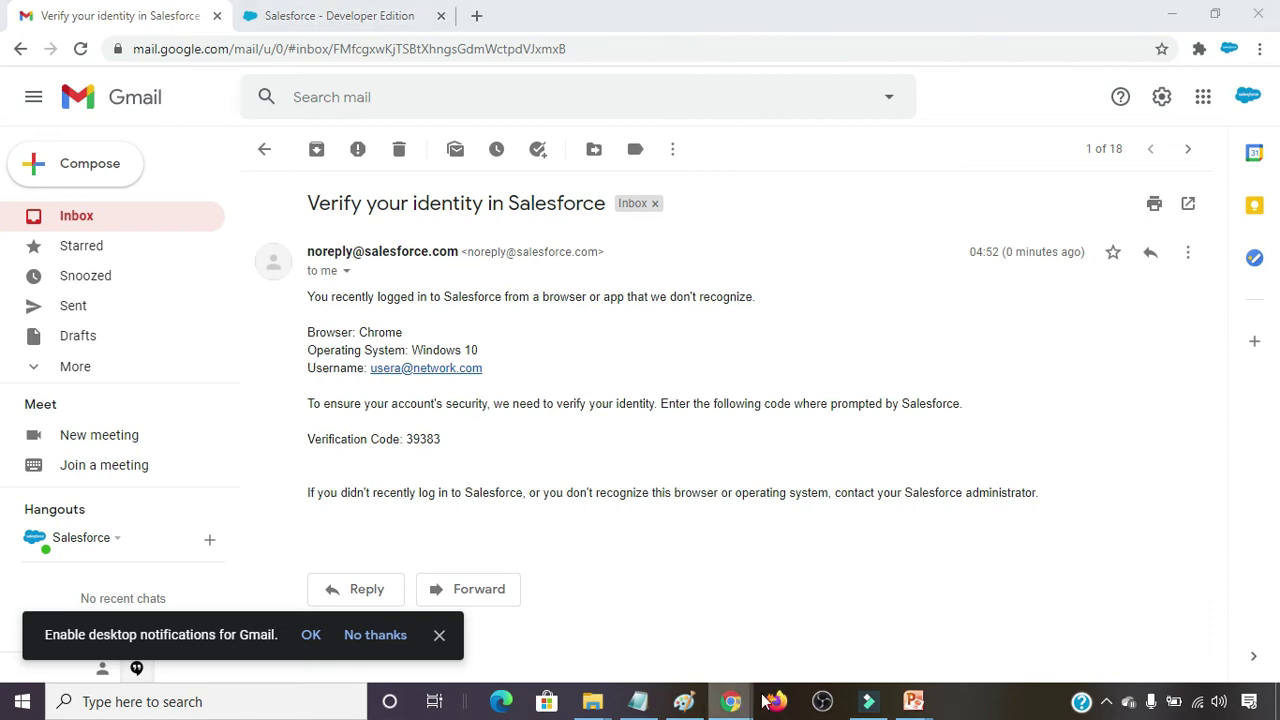
Paste the verification code on the incognito verification page and submit it.
mouse_move(731, 700)
left_click(630, 590)
left_click(568, 488)
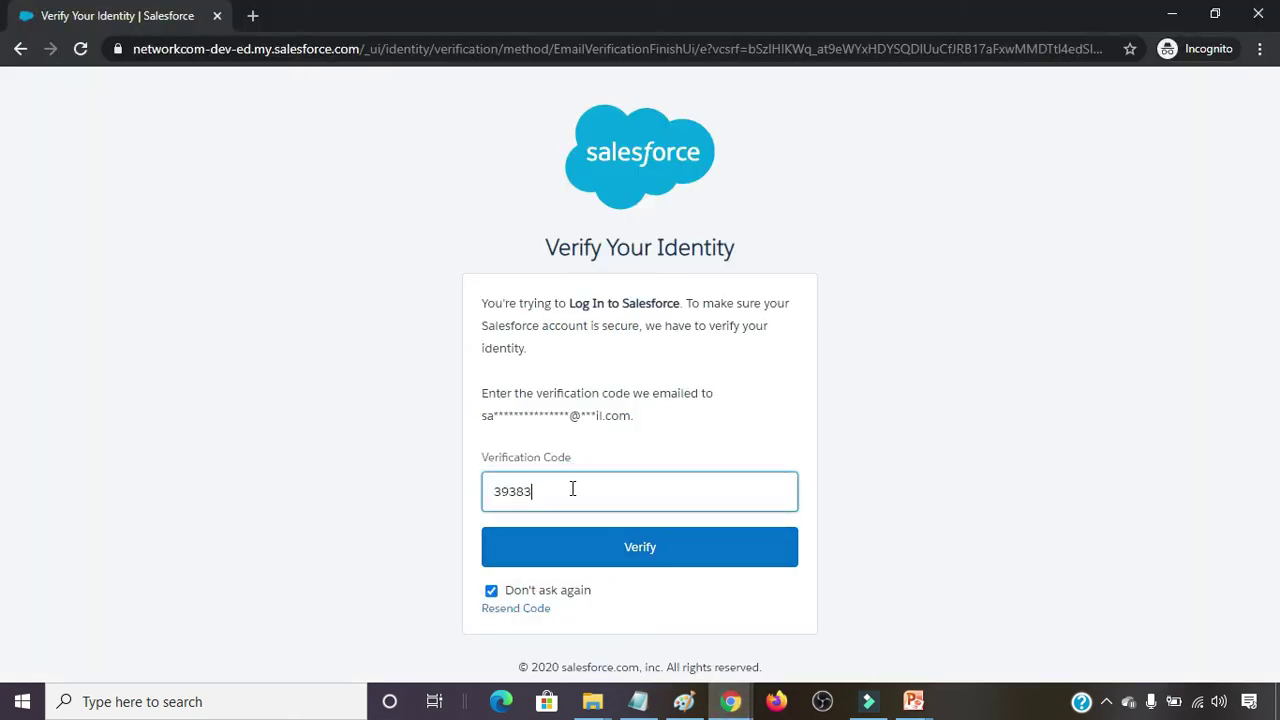
left_click(639, 563)
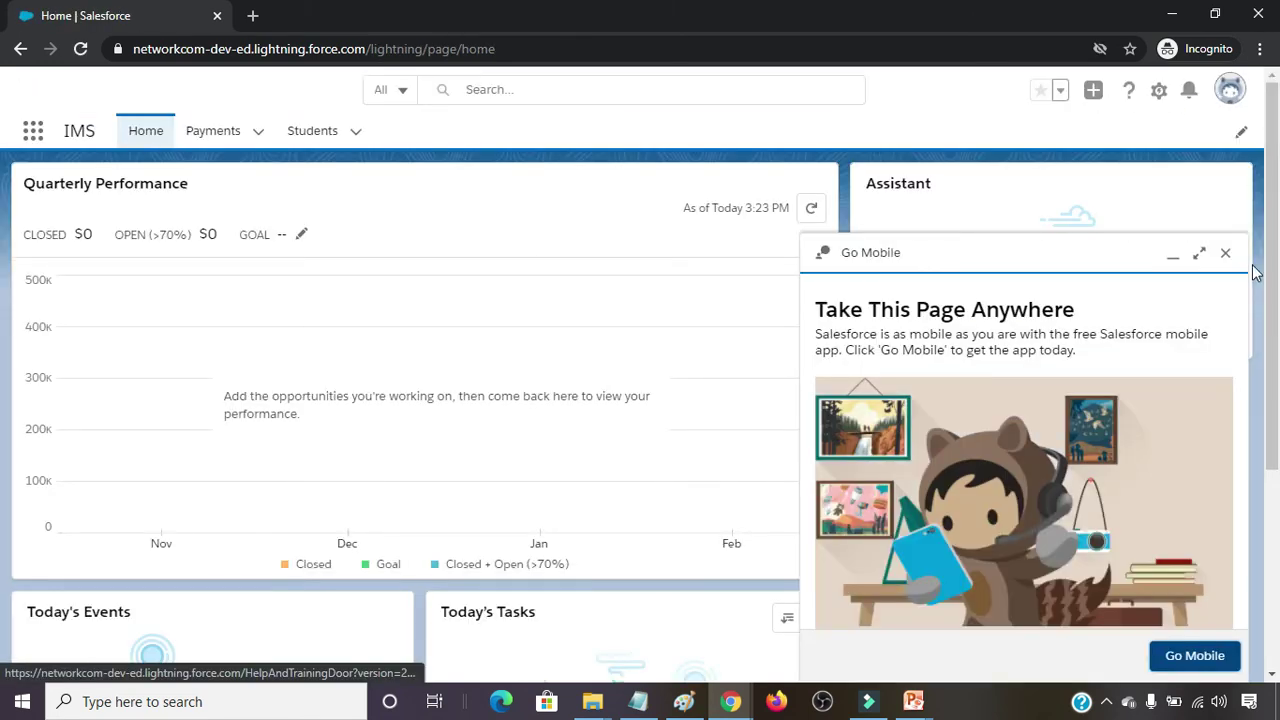
Close the Go Mobile panel and open the user's profile menu to log out.
left_click(1227, 256)
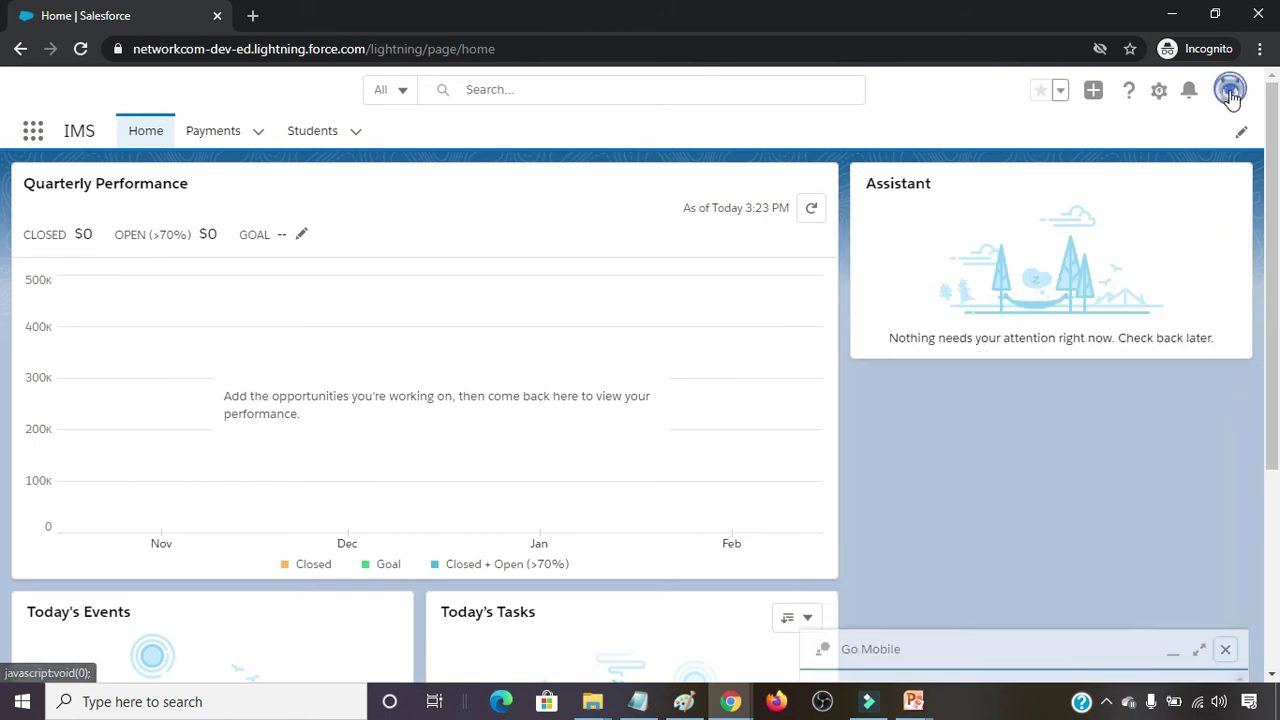
left_click(1230, 89)
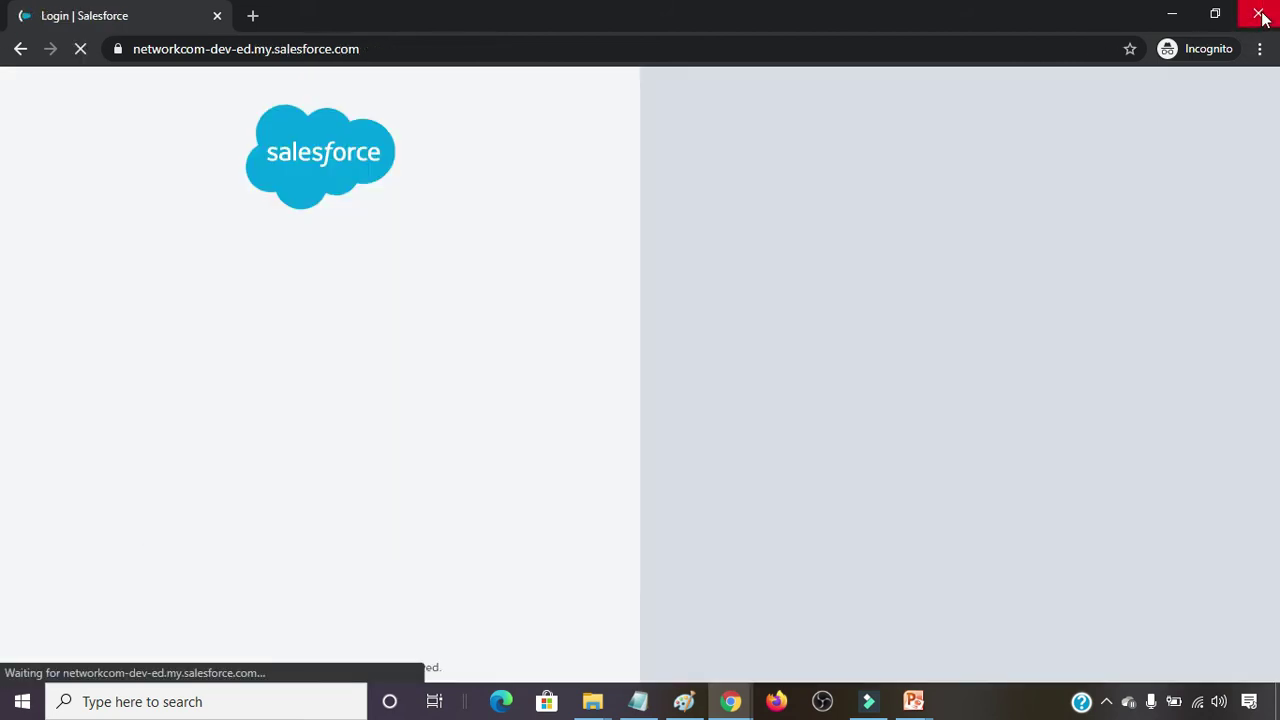
Close the incognito window, return to the Developer Edition tab, and switch to Lightning Experience.
left_click(1258, 15)
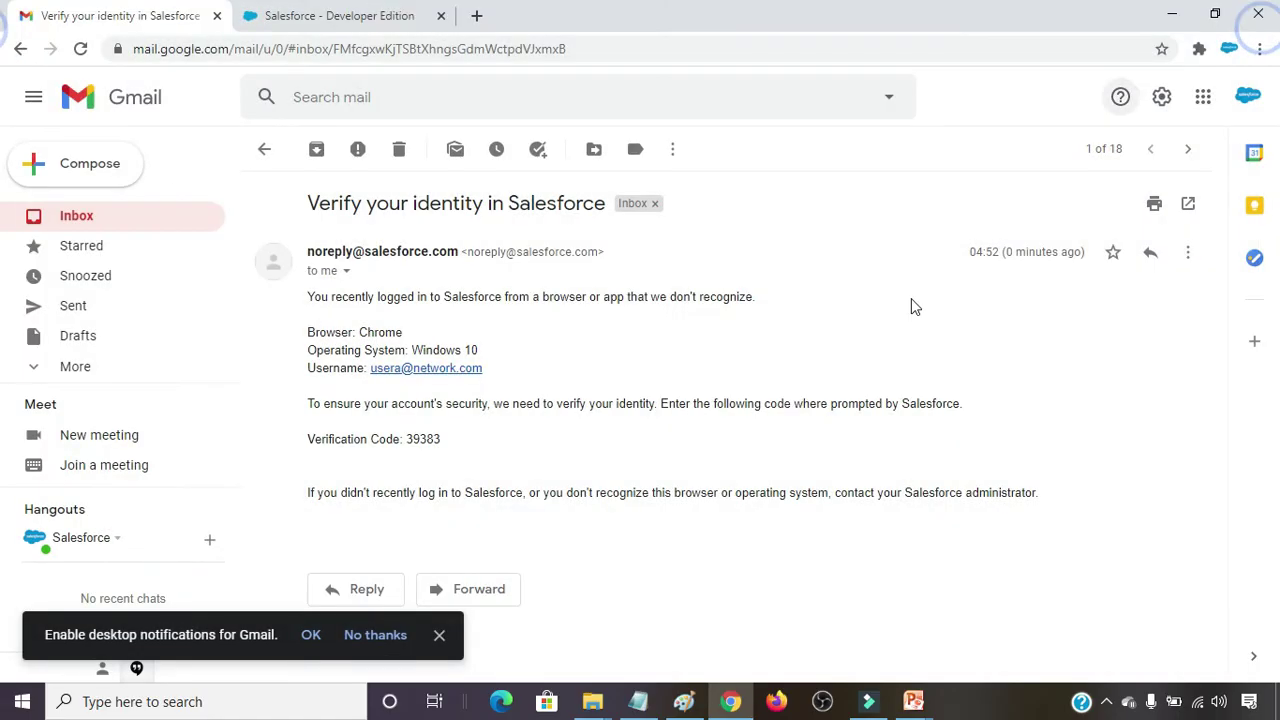
left_click(340, 15)
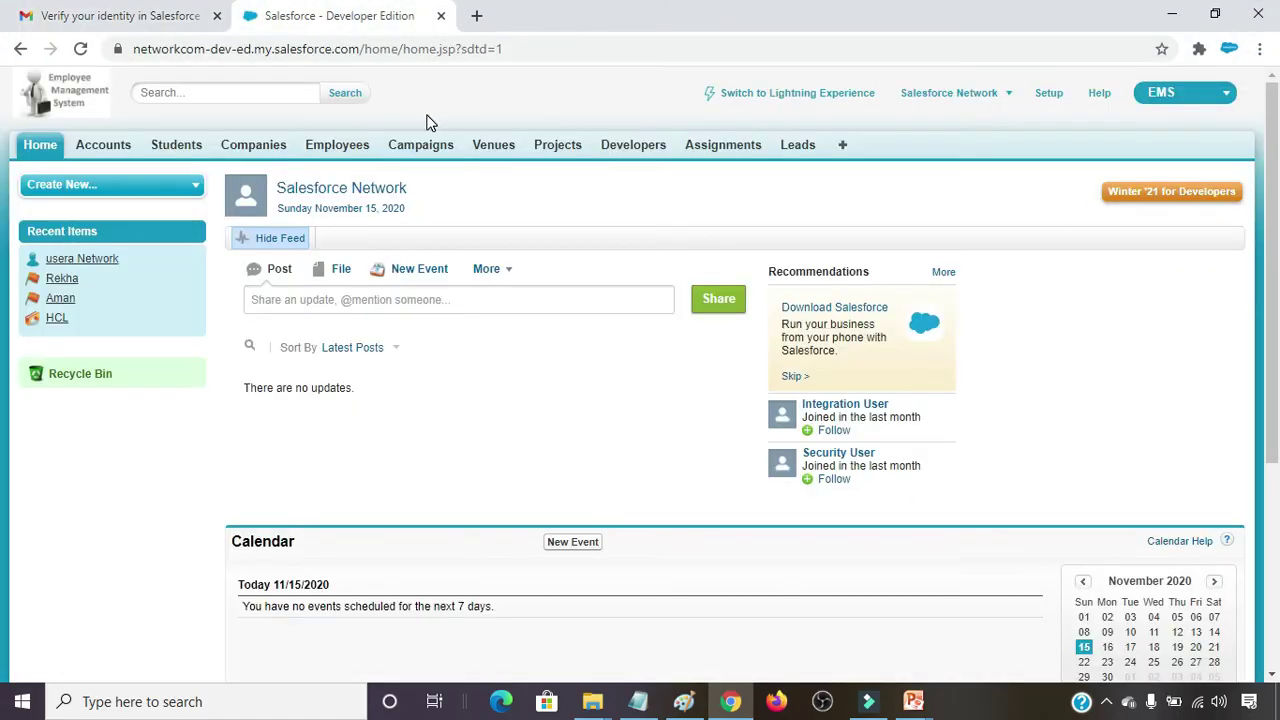
left_click(594, 97)
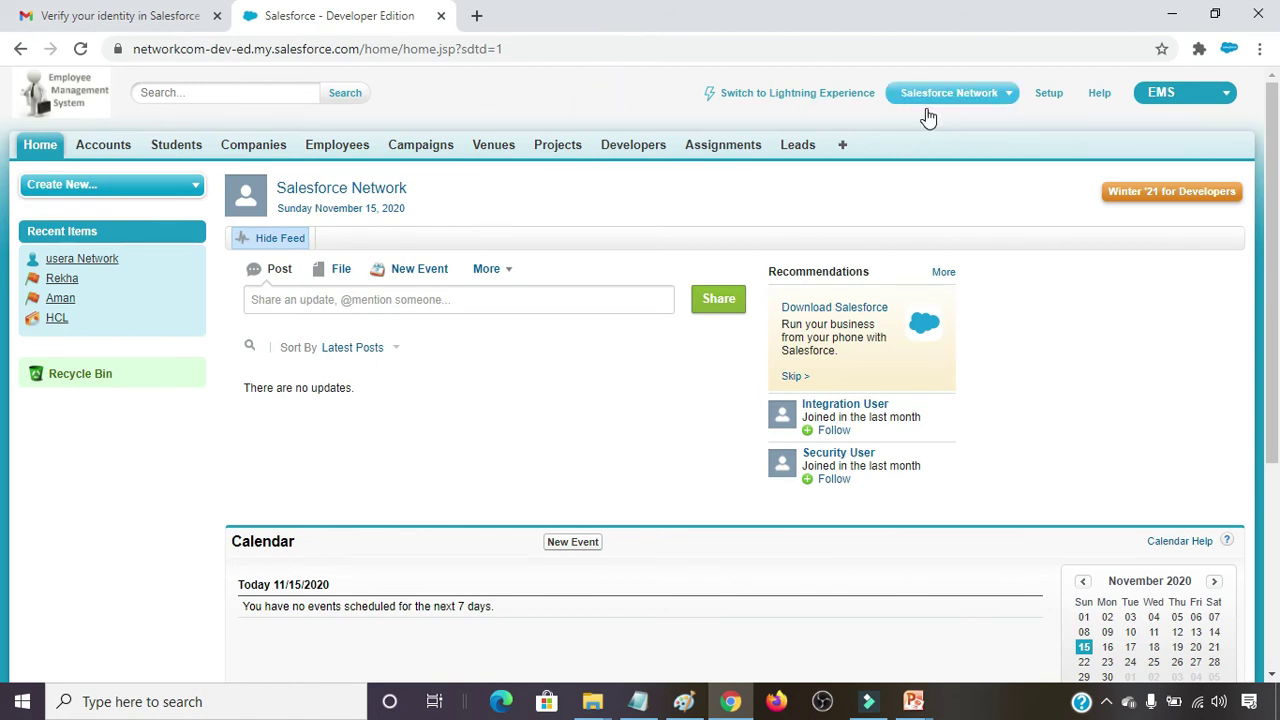
left_click(584, 86)
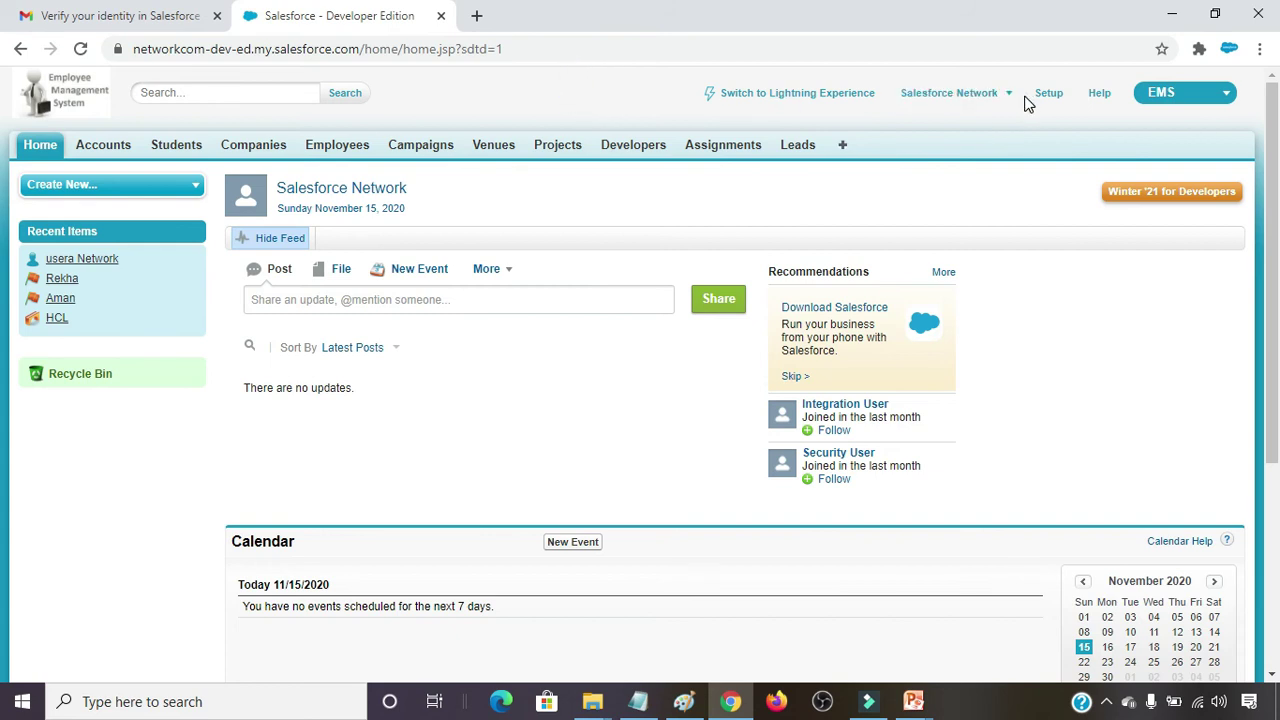
left_click(780, 100)
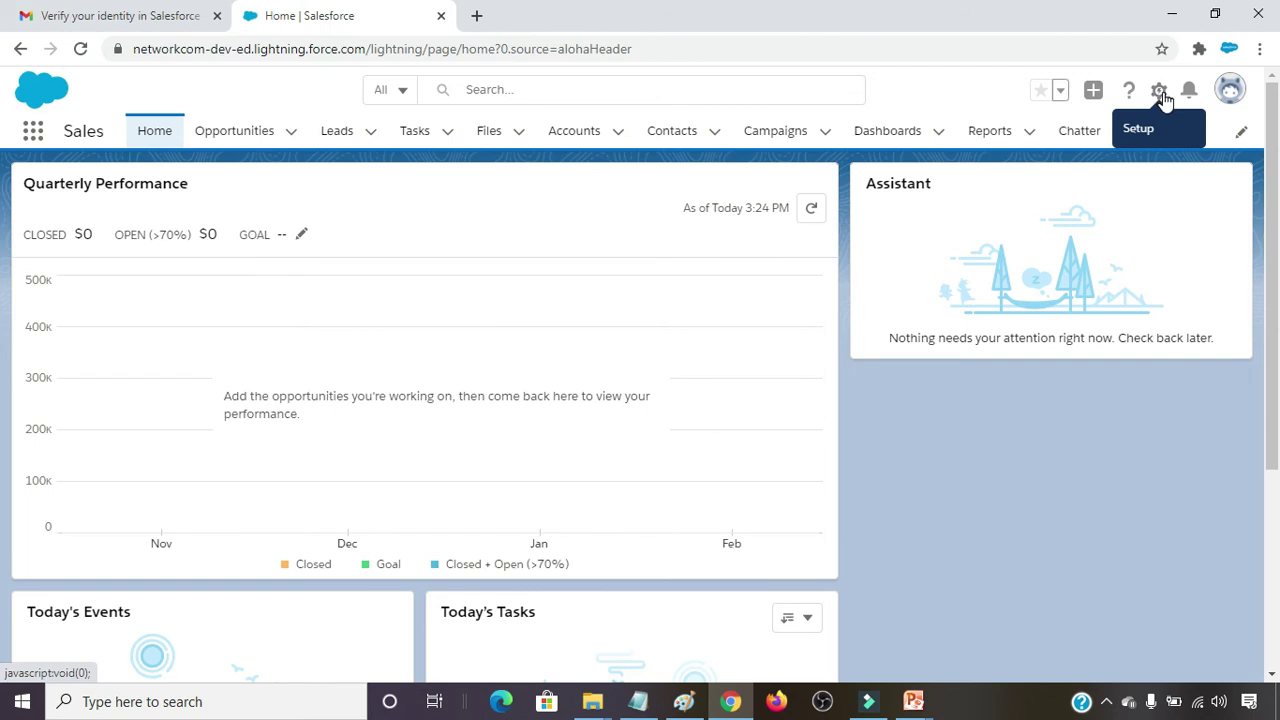
Open Setup in a new tab and show the All Users list under Users.
left_click(1160, 92)
left_click(1090, 165)
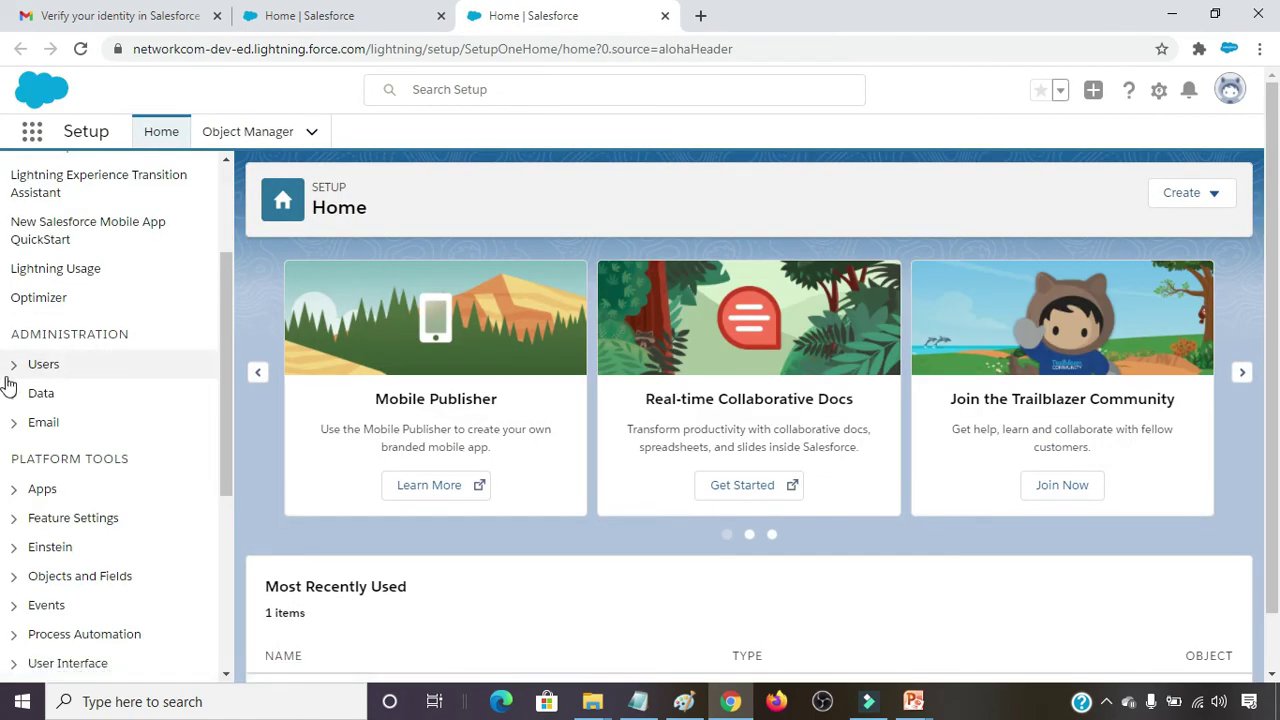
left_click(15, 366)
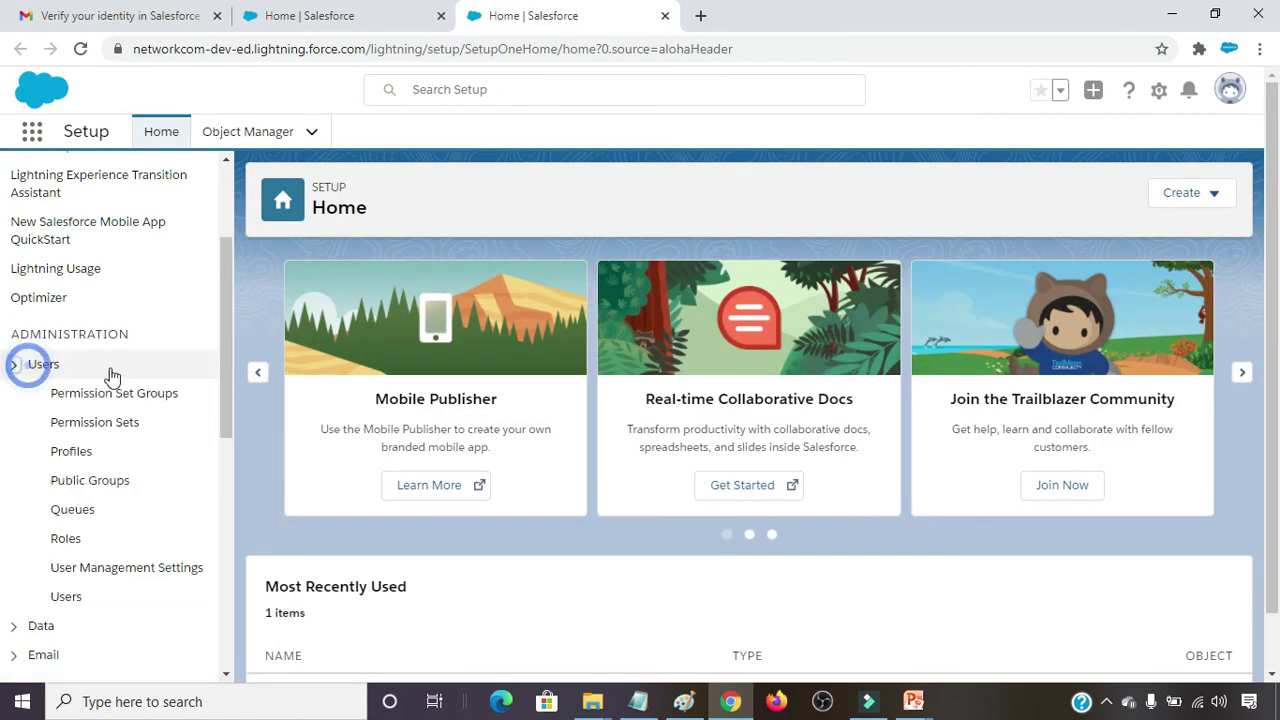
left_click(68, 598)
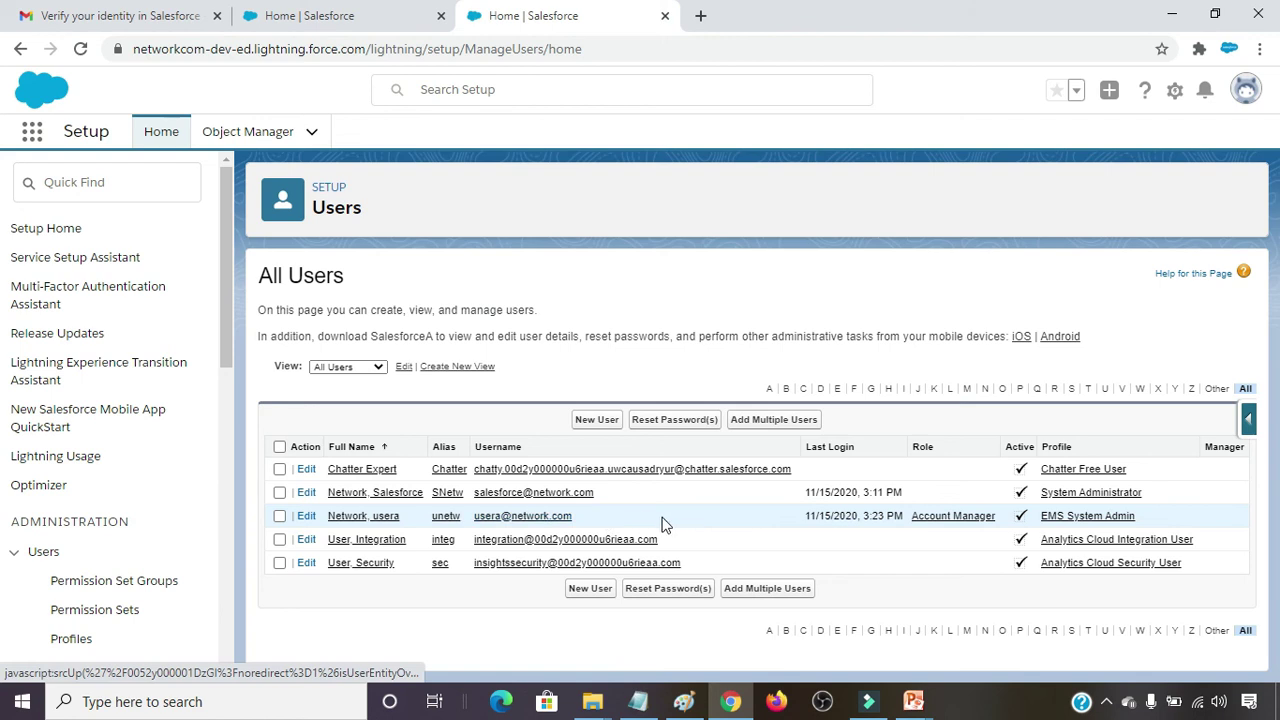
Begin a new user with first name userb and last name Network.
left_click(596, 420)
left_click(596, 420)
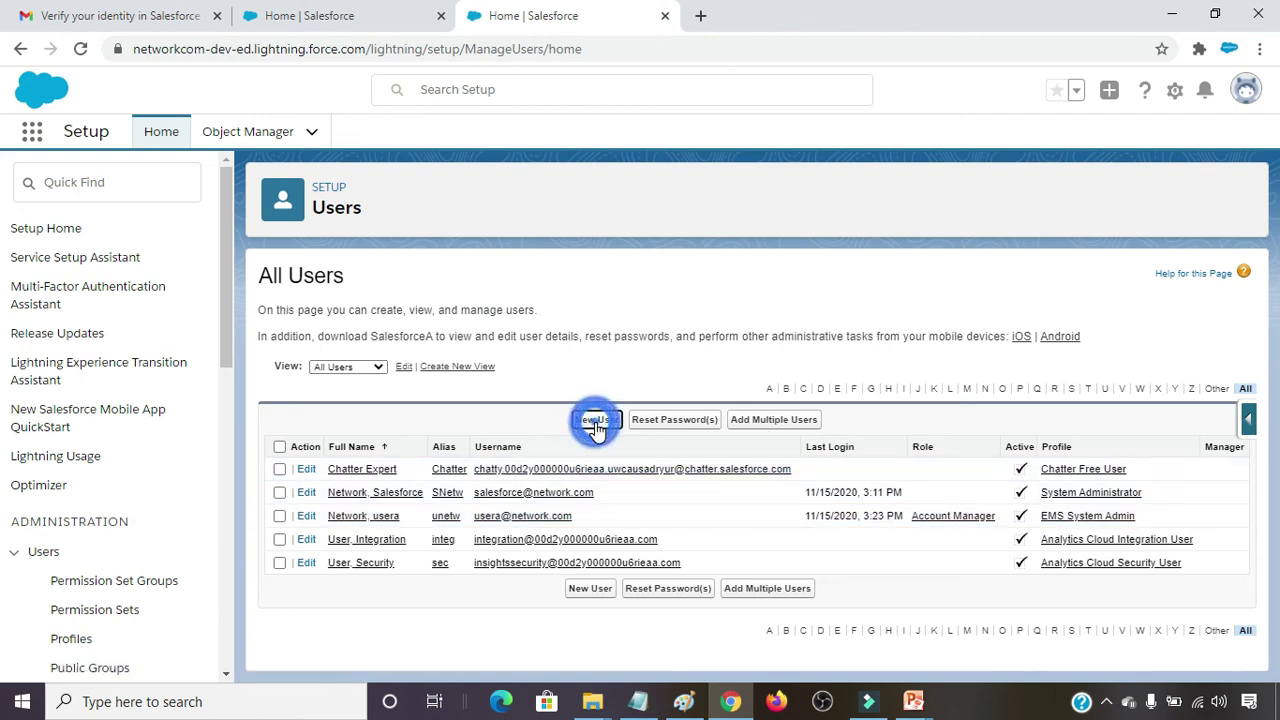
type("userb")
key("Tab")
type("n")
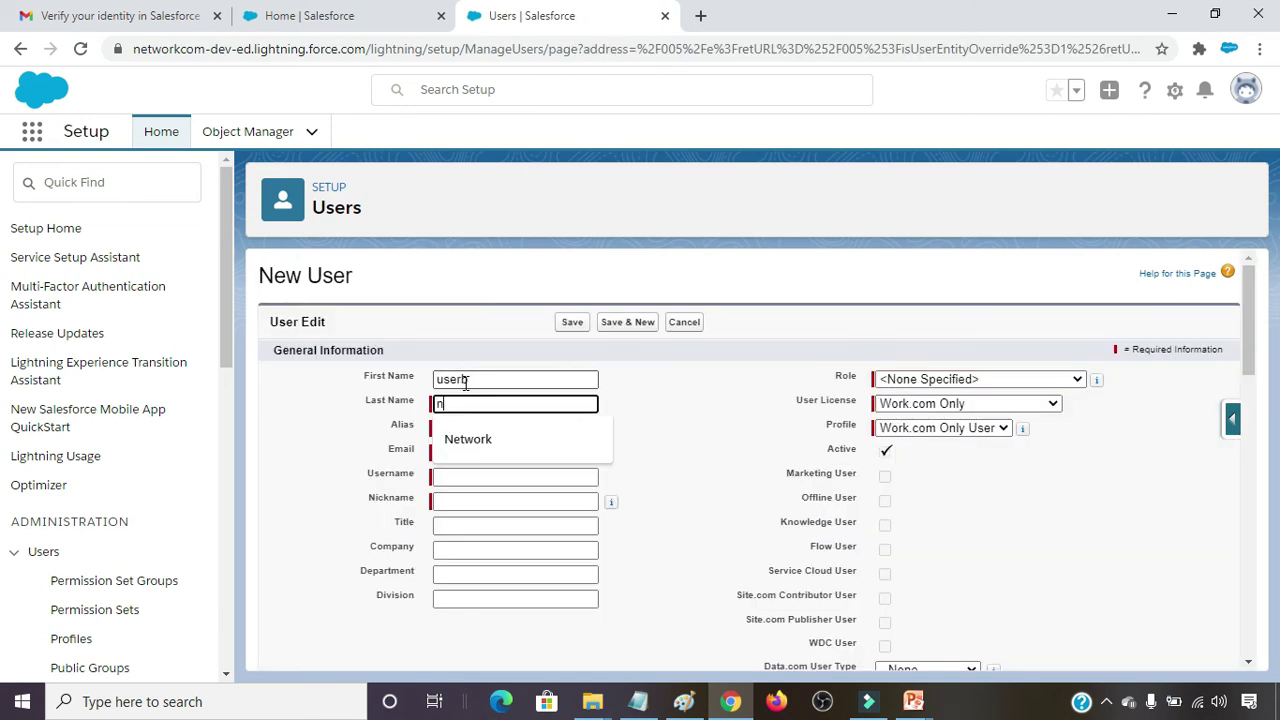
type("et")
key("Down")
key("Tab")
key("Tab")
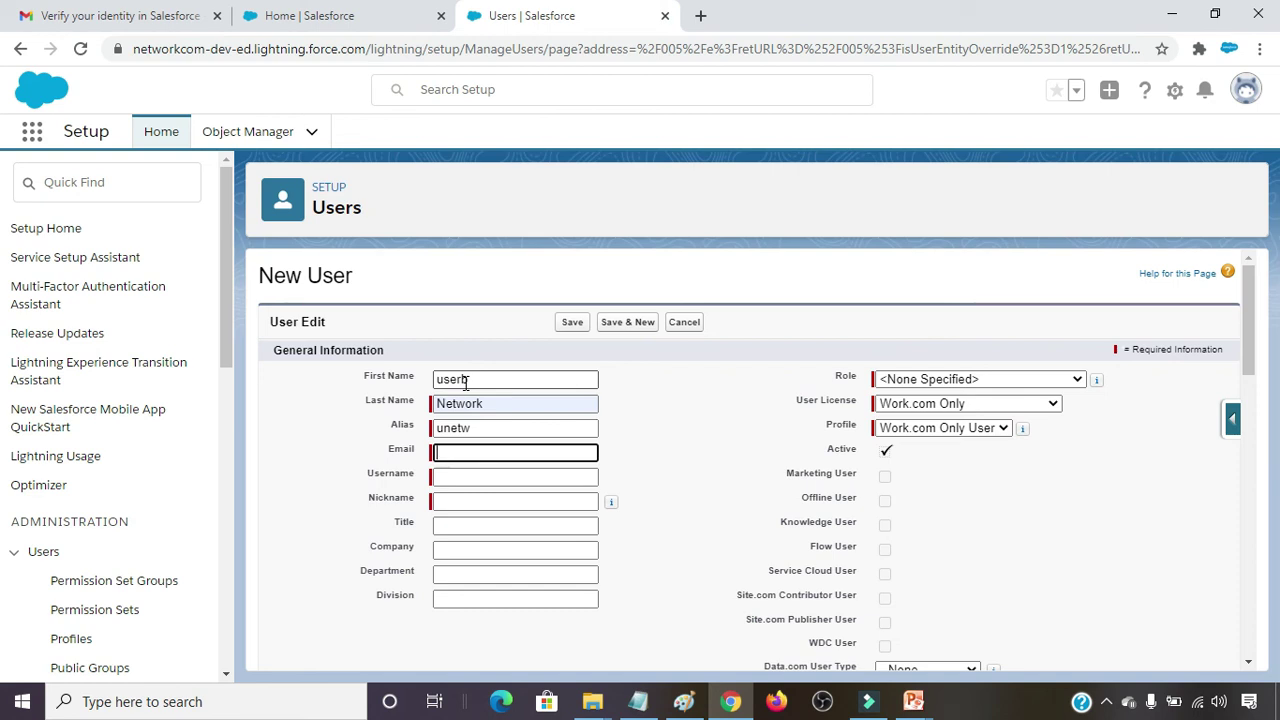
Fill in the user's email address and replace the suggested username with the new userb address.
key("ctrl+v")
key("Tab")
key("Home")
key("Delete")
key("Delete")
key("Delete")
key("Delete")
key("Delete")
key("Delete")
key("Delete")
key("Delete")
key("Delete")
key("Delete")
key("Delete")
key("Delete")
key("Delete")
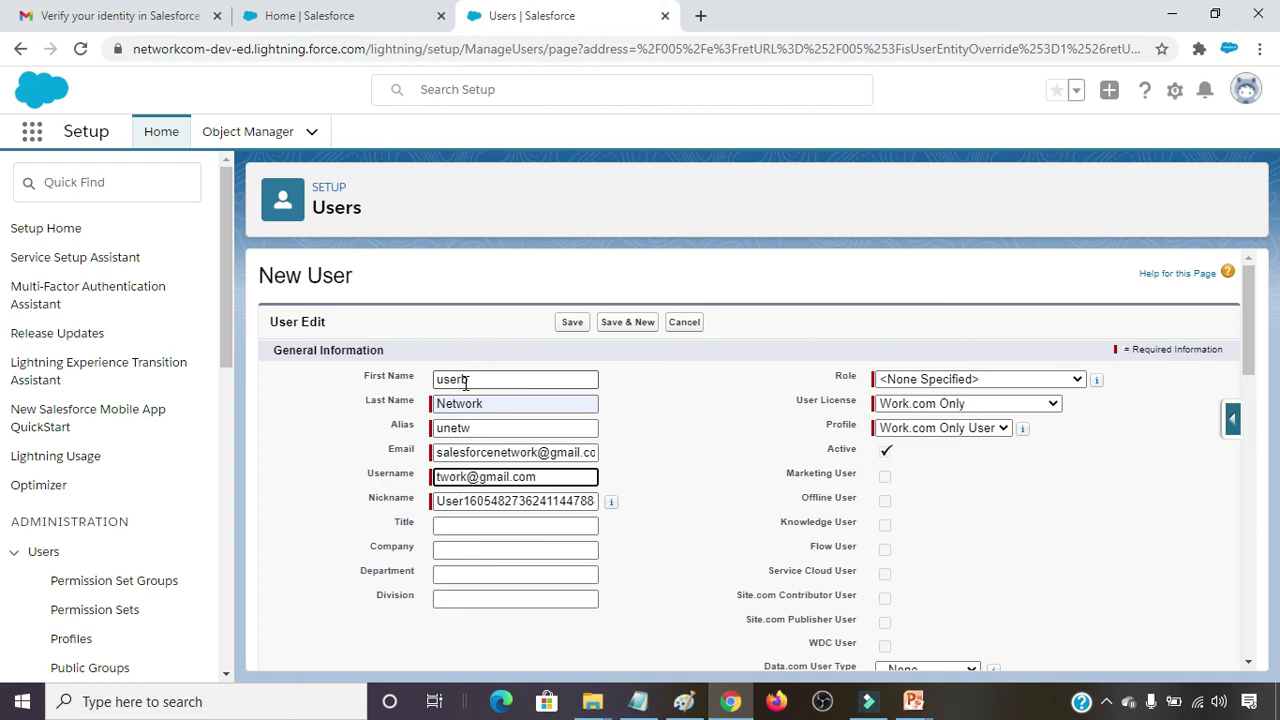
key("ctrl+a")
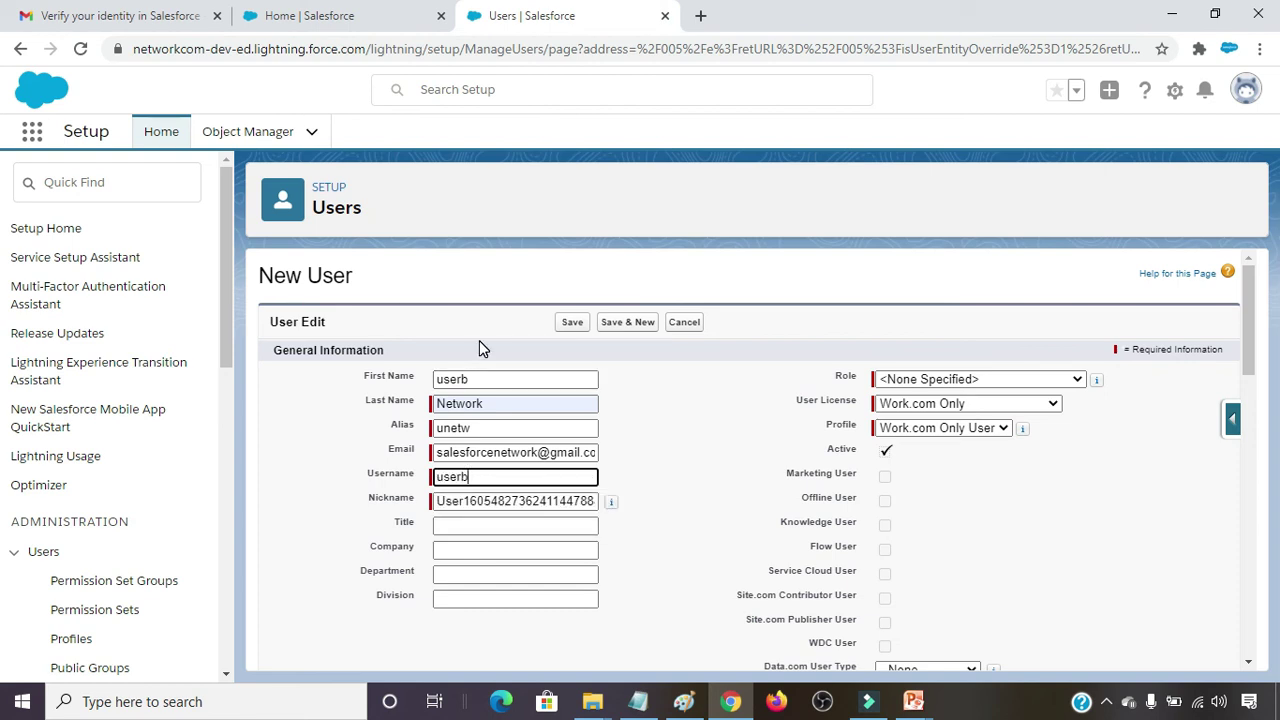
key("Tab")
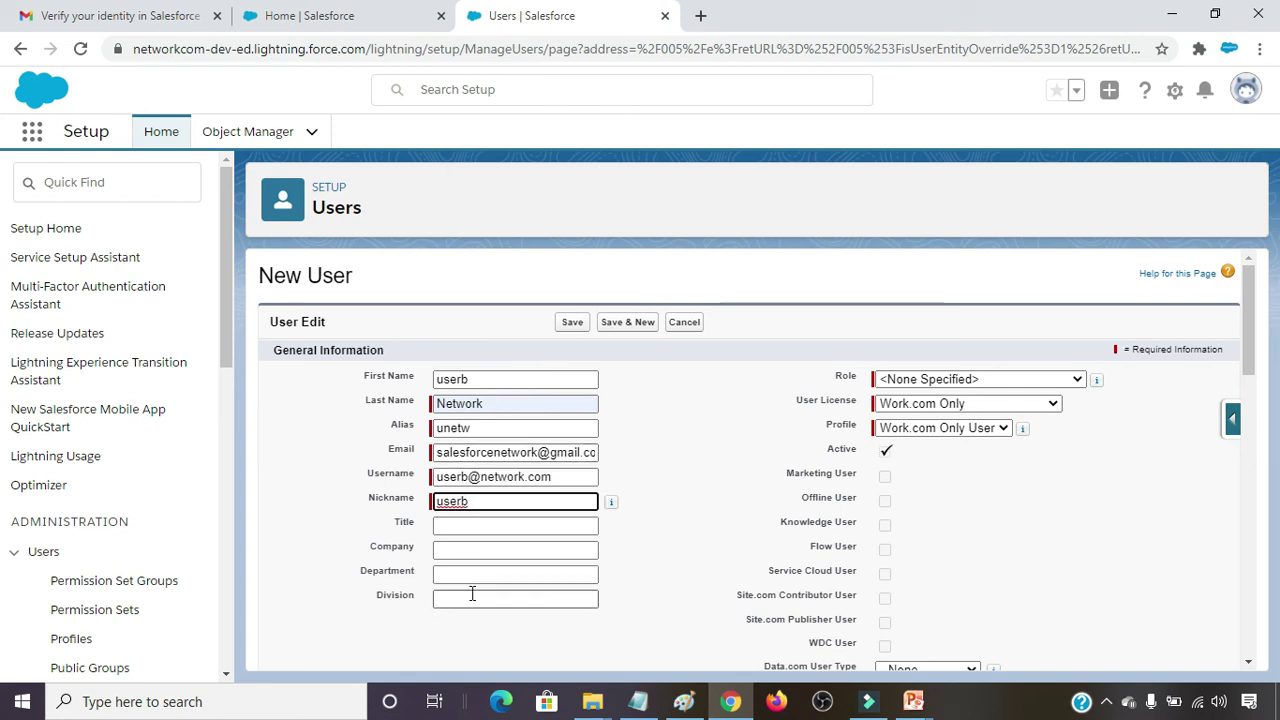
left_click(980, 380)
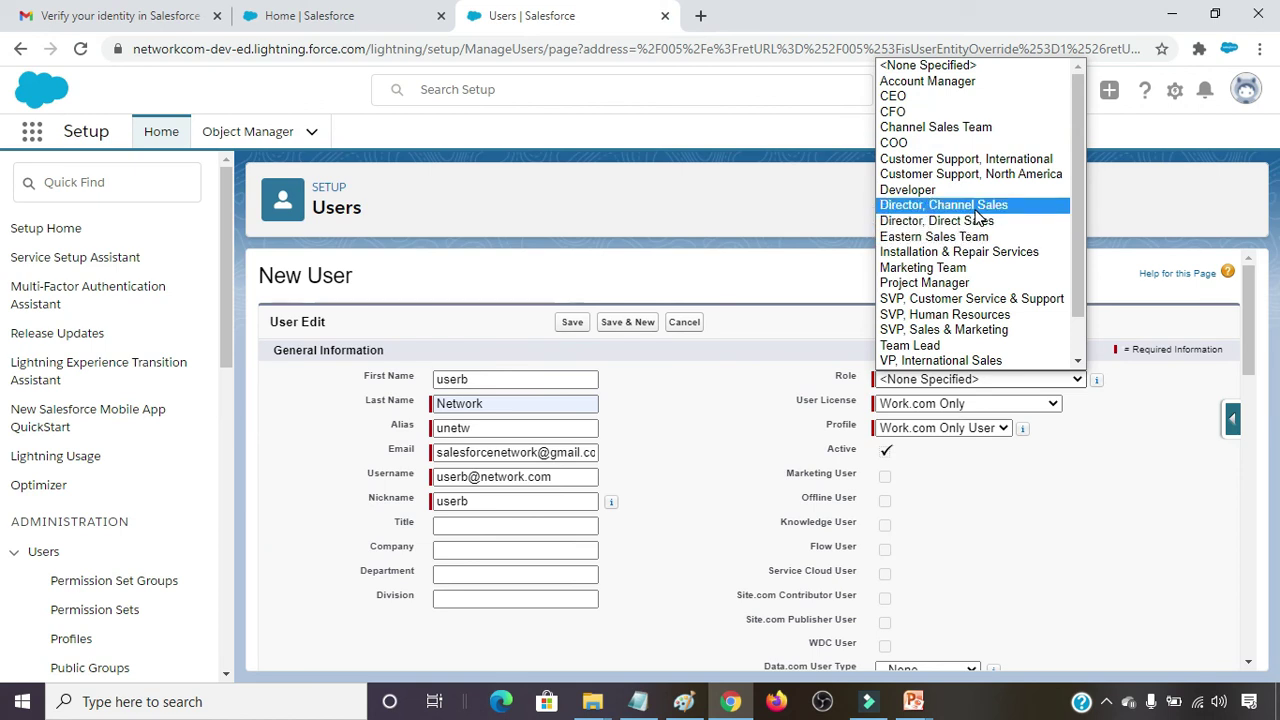
Set the role to Project Manager and the user license to Salesforce Platform.
scroll(986, 325, "down", 1)
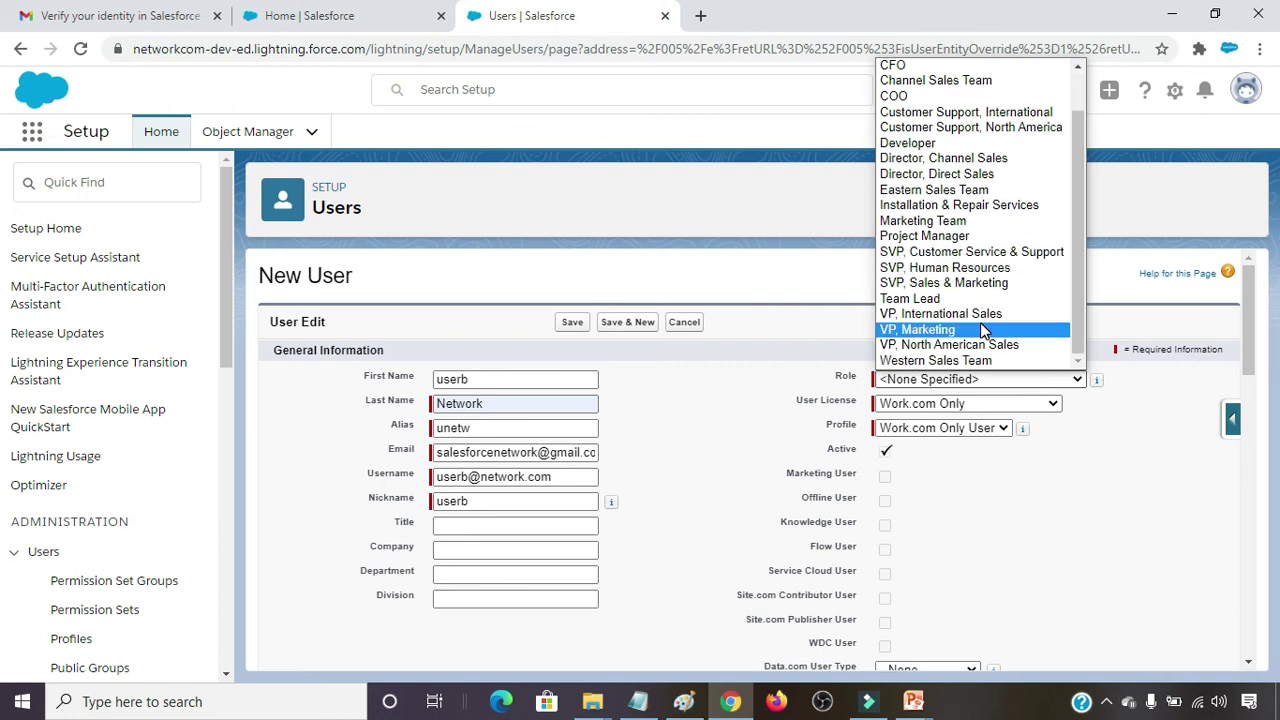
left_click(940, 236)
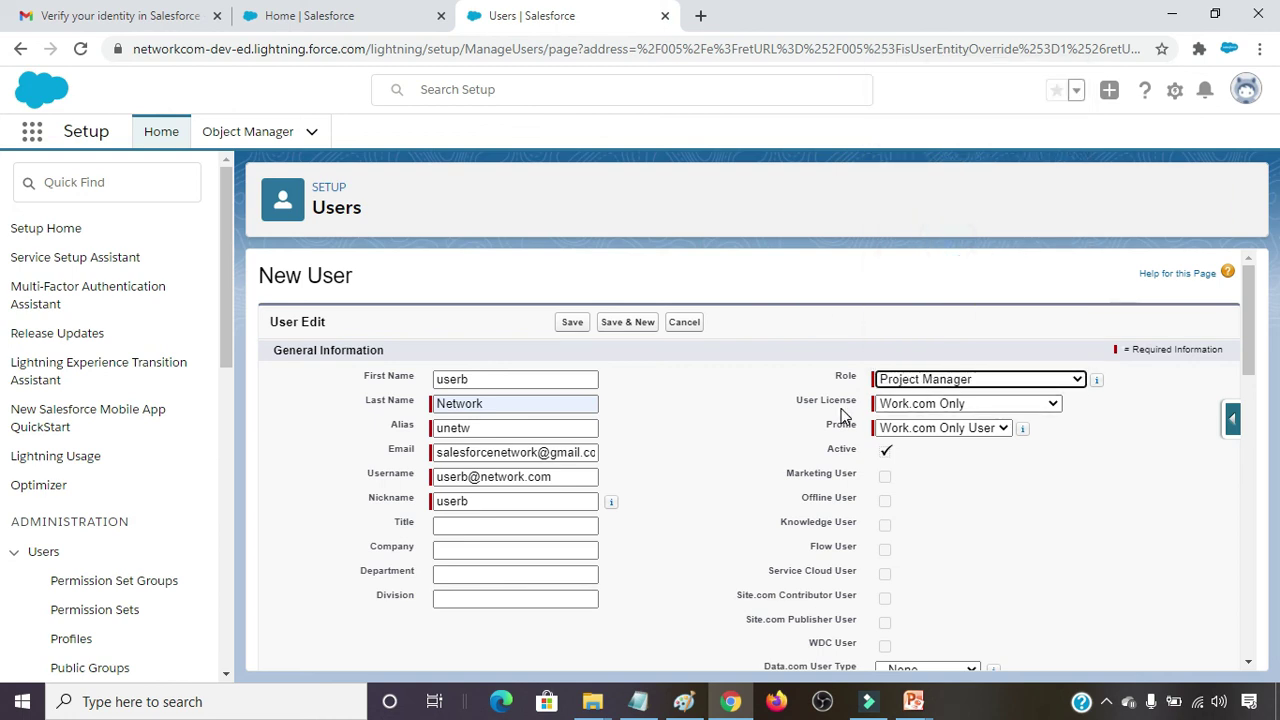
left_click(927, 404)
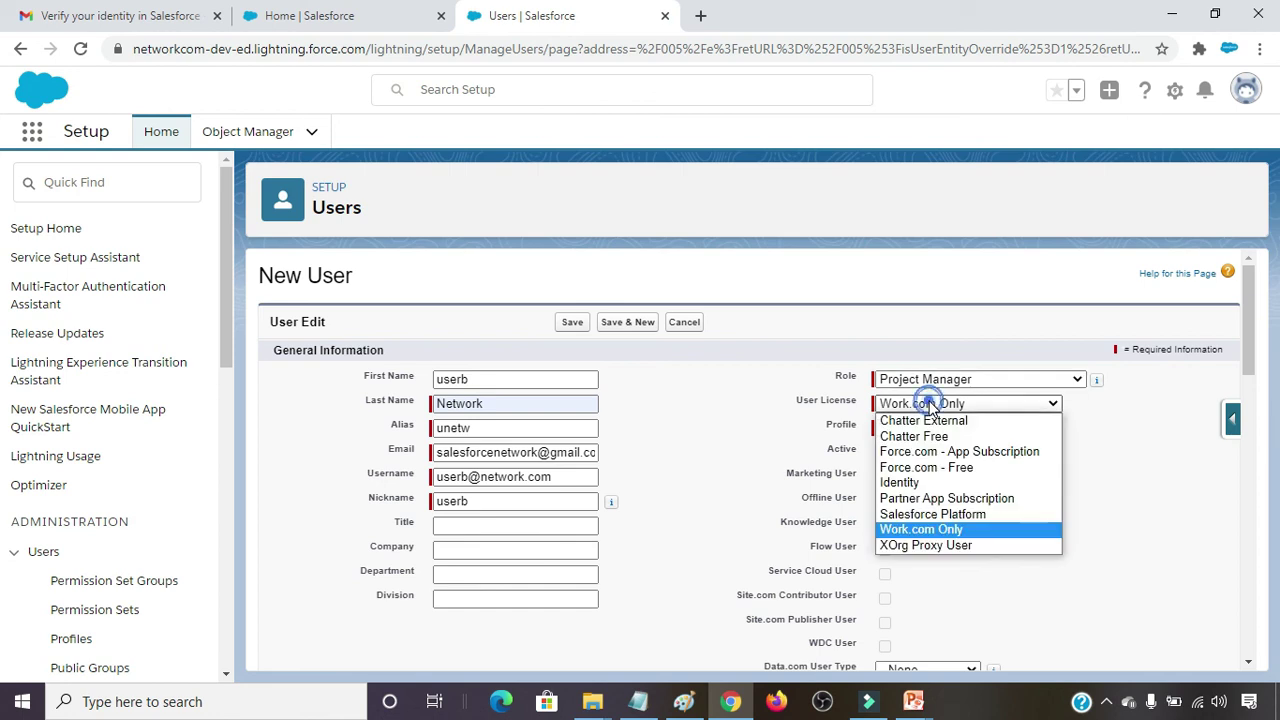
left_click(946, 498)
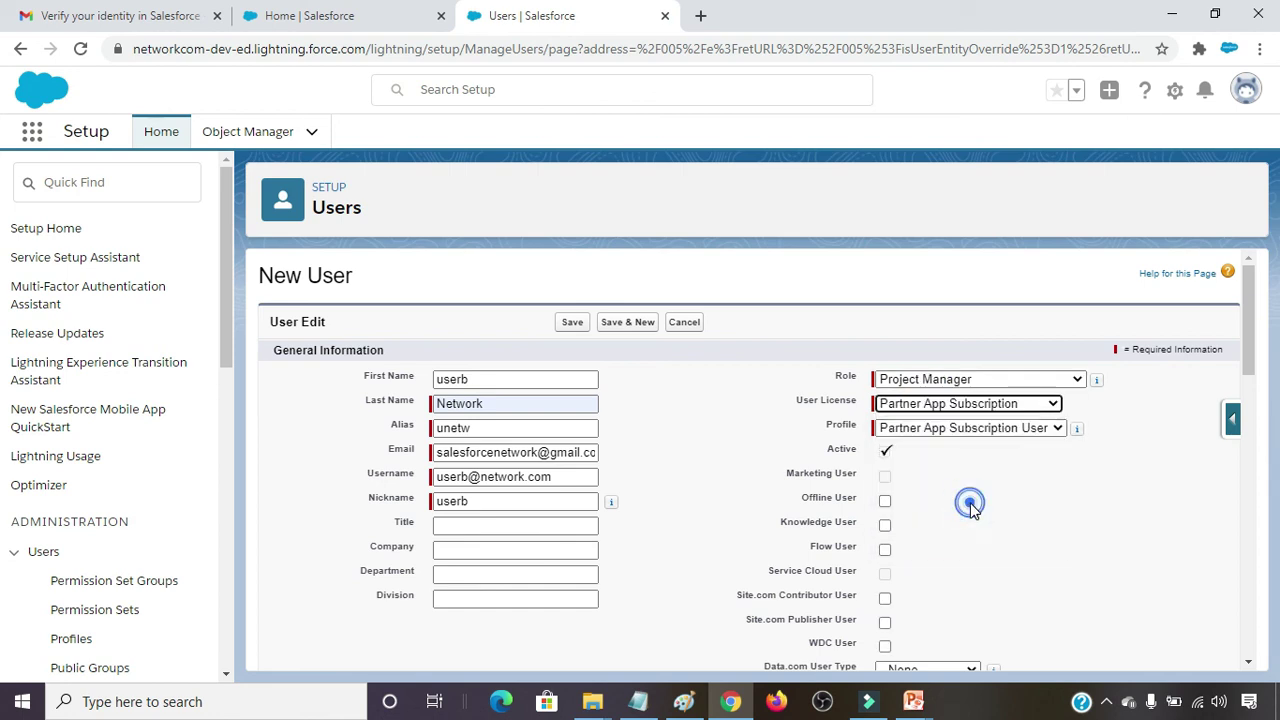
left_click(940, 405)
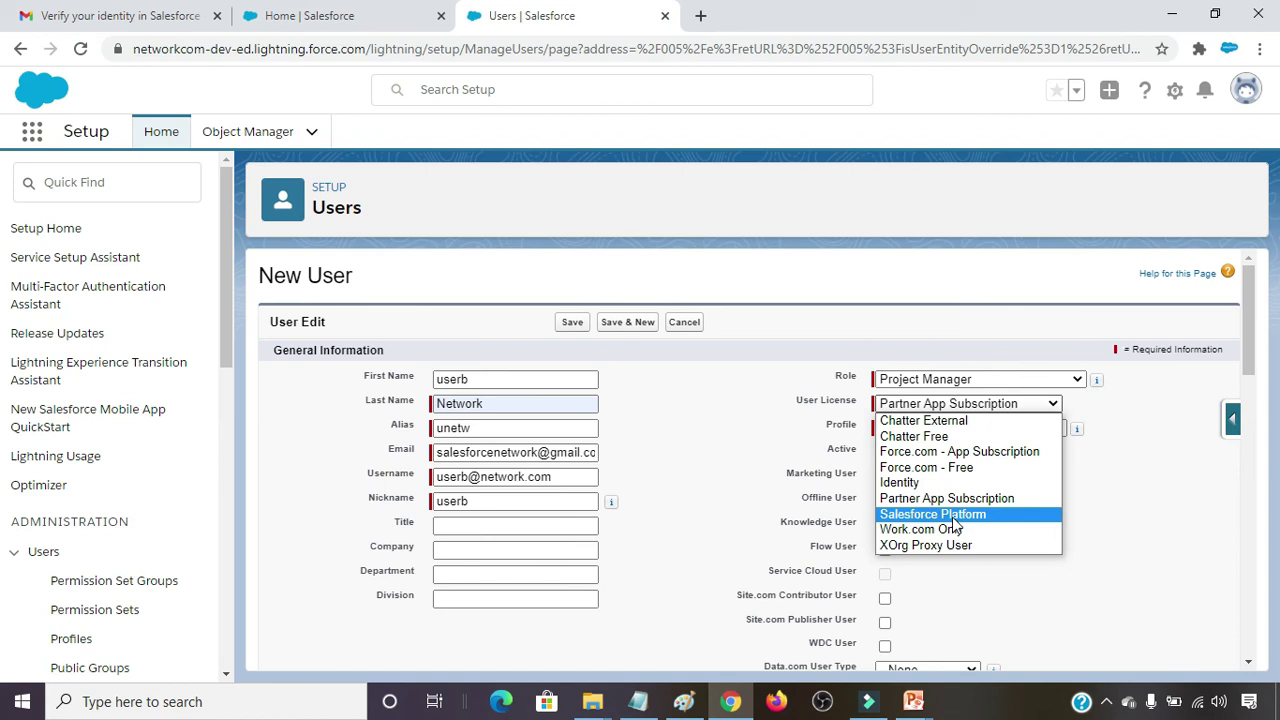
left_click(945, 515)
Choose the IMS Platform User profile and check the password option further down the form.
left_click(931, 430)
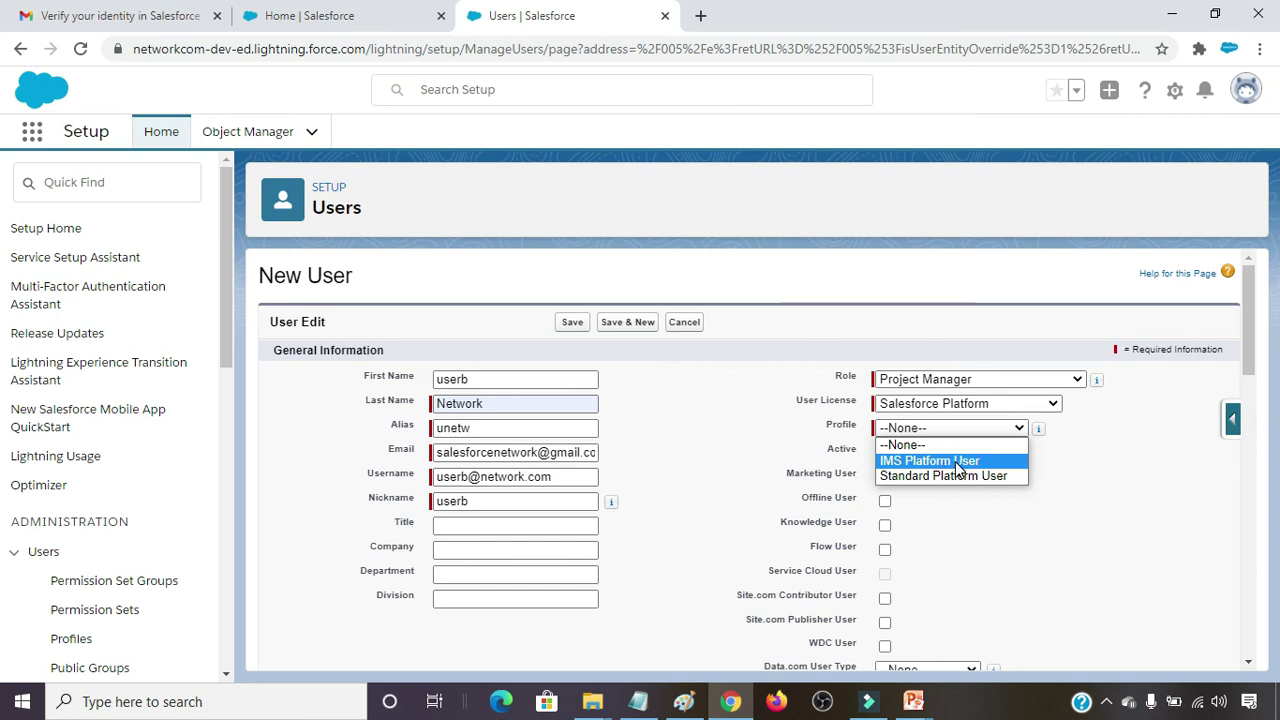
left_click(972, 461)
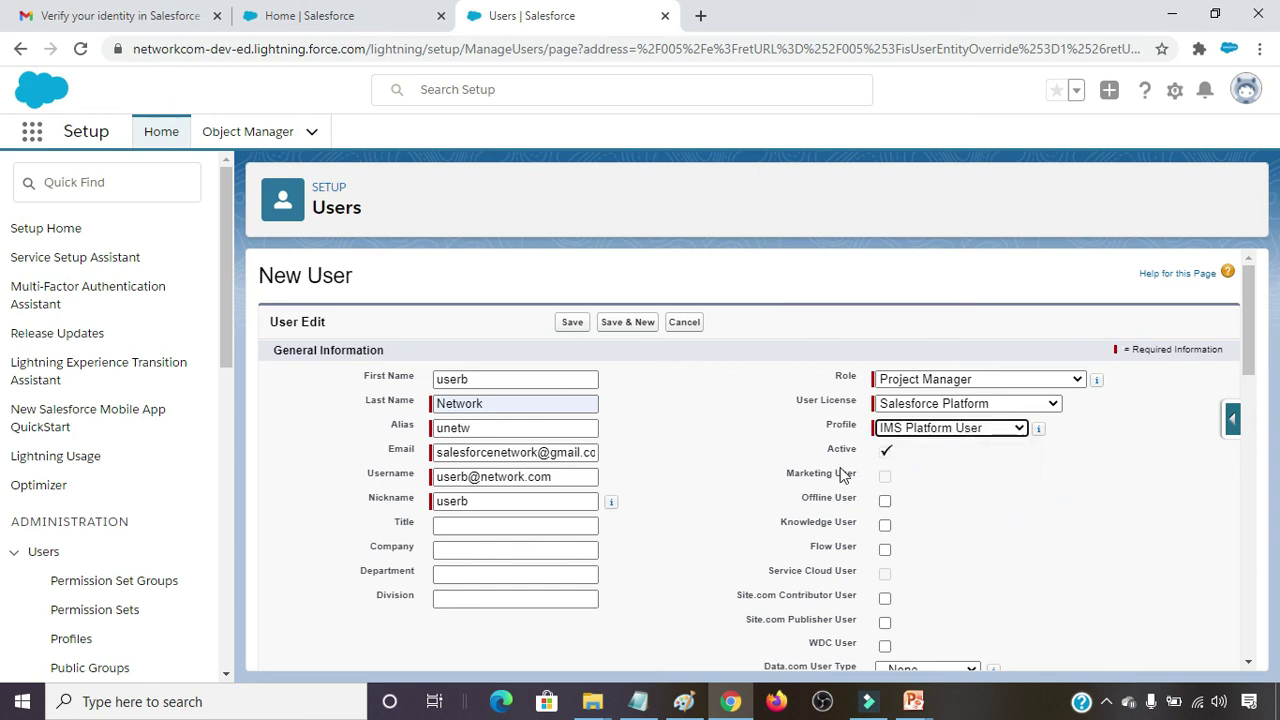
scroll(920, 500, "down", 8)
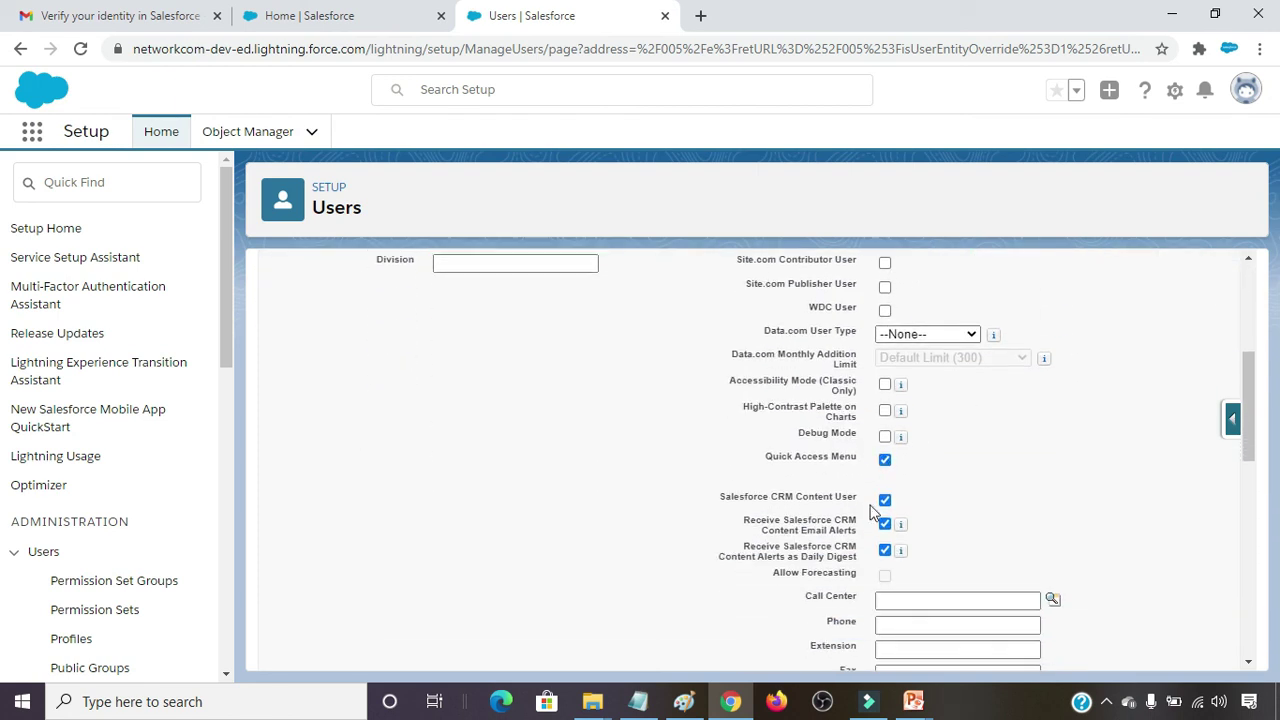
scroll(775, 505, "down", 2)
scroll(576, 537, "down", 3)
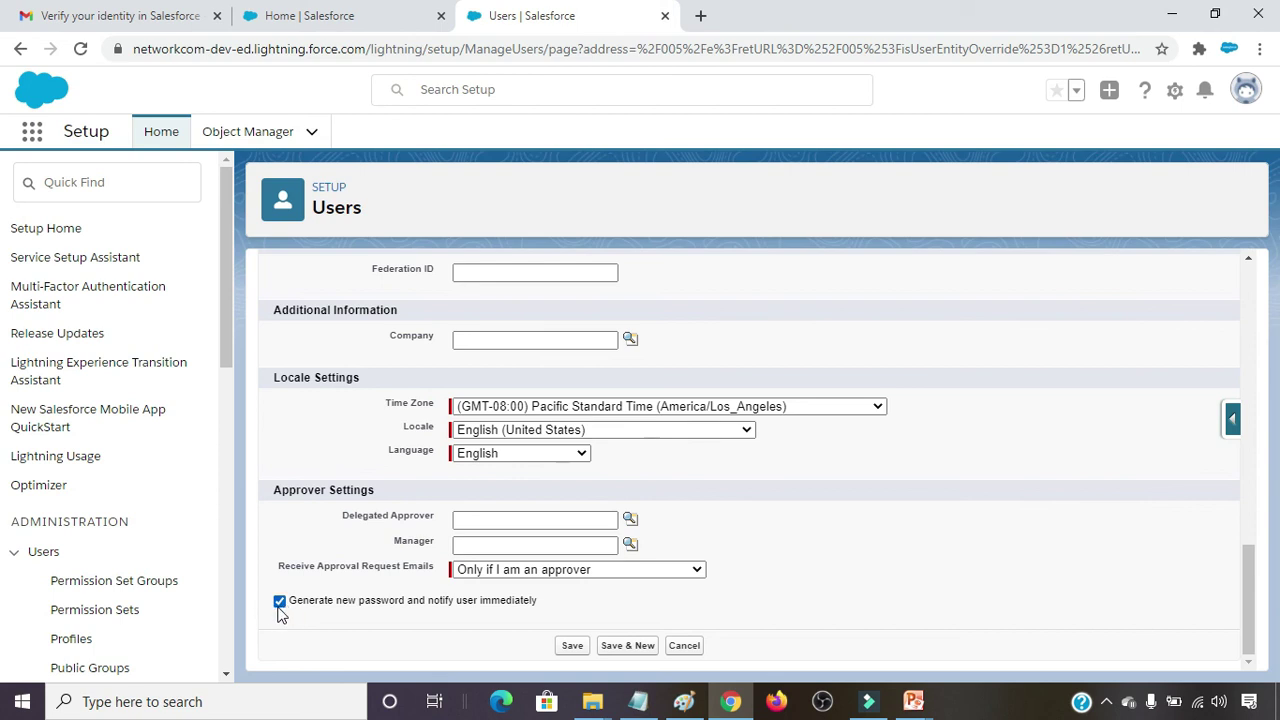
scroll(453, 615, "up", 1)
scroll(453, 615, "up", 10)
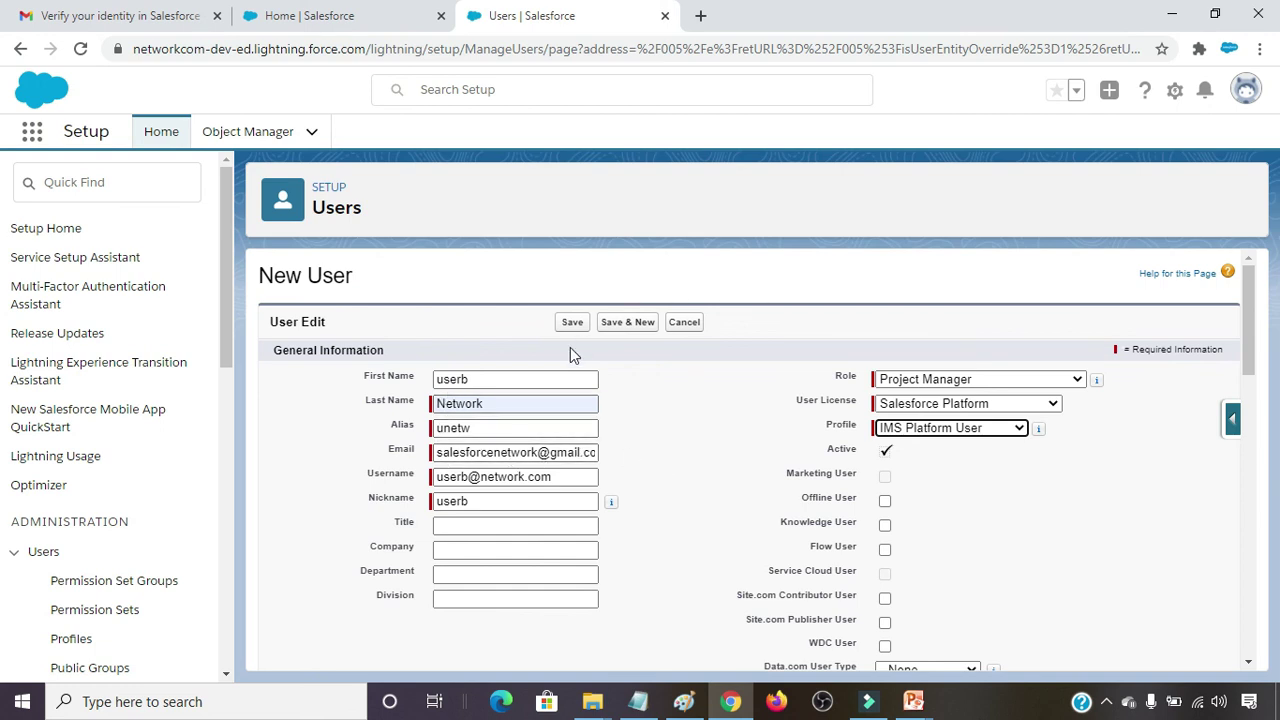
Save the new user, then verify its account from the Welcome to Salesforce email in Gmail.
left_click(572, 322)
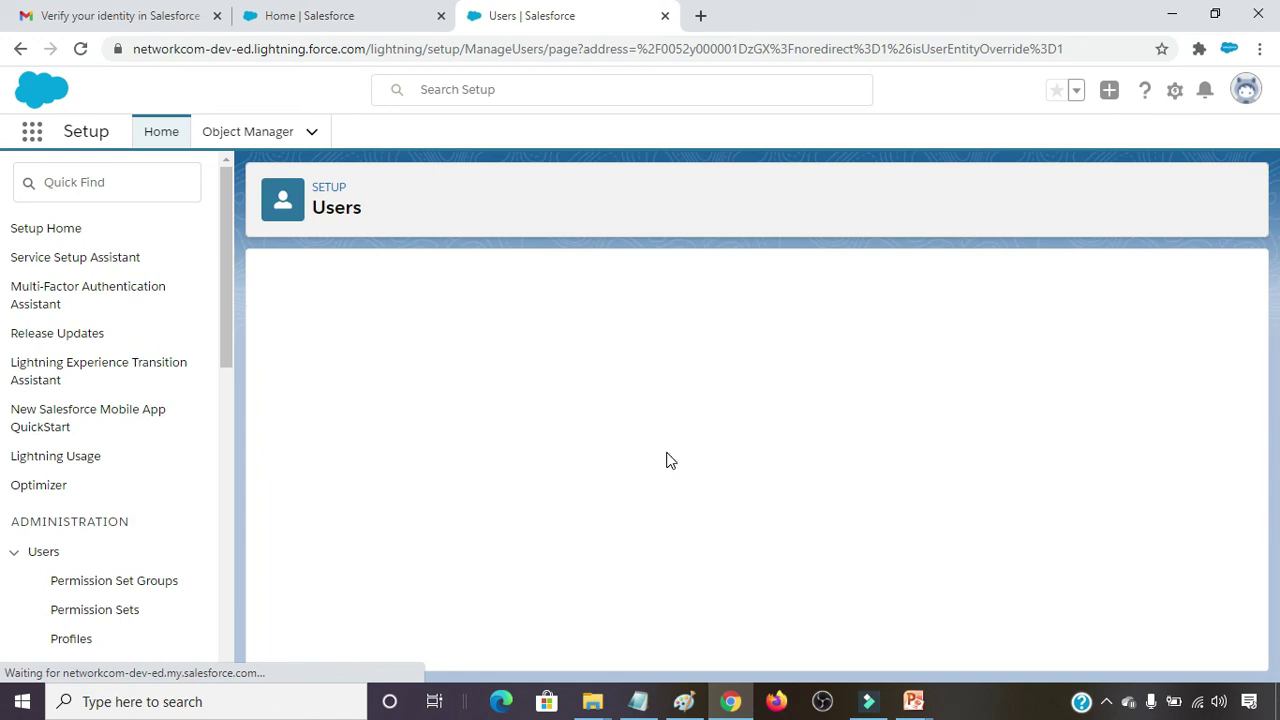
left_click(108, 12)
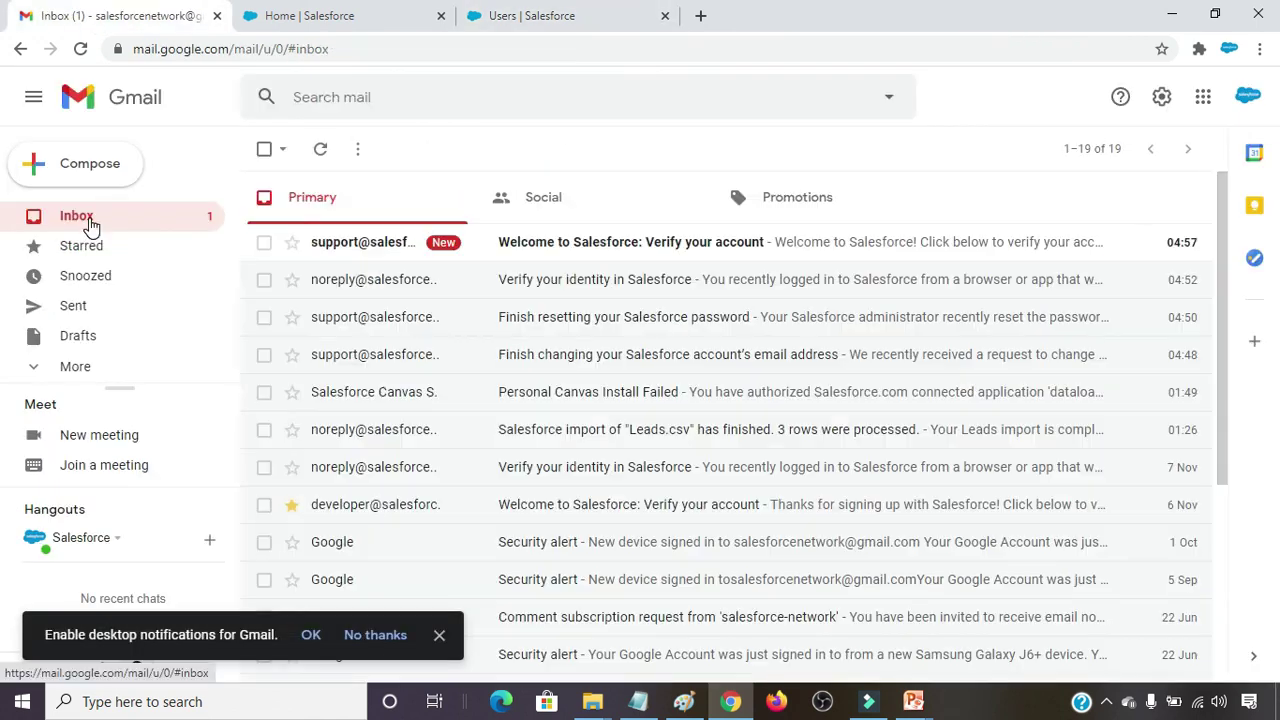
left_click(651, 244)
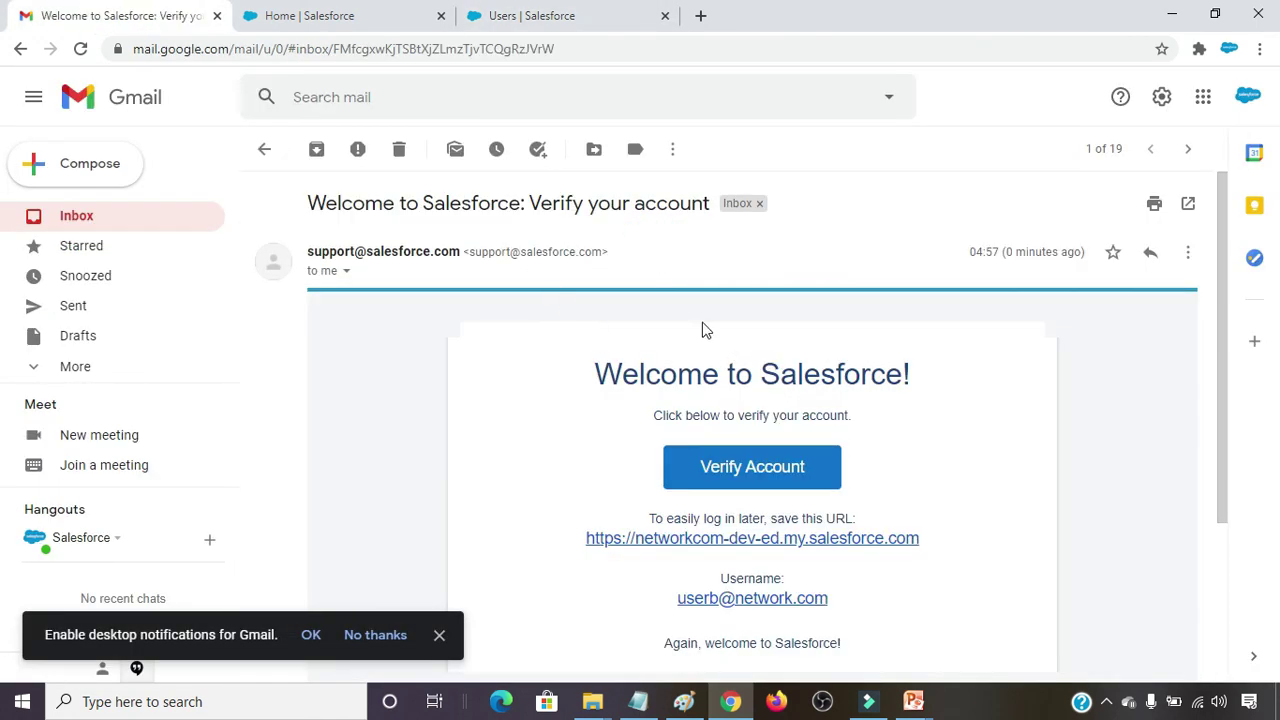
left_click(742, 556)
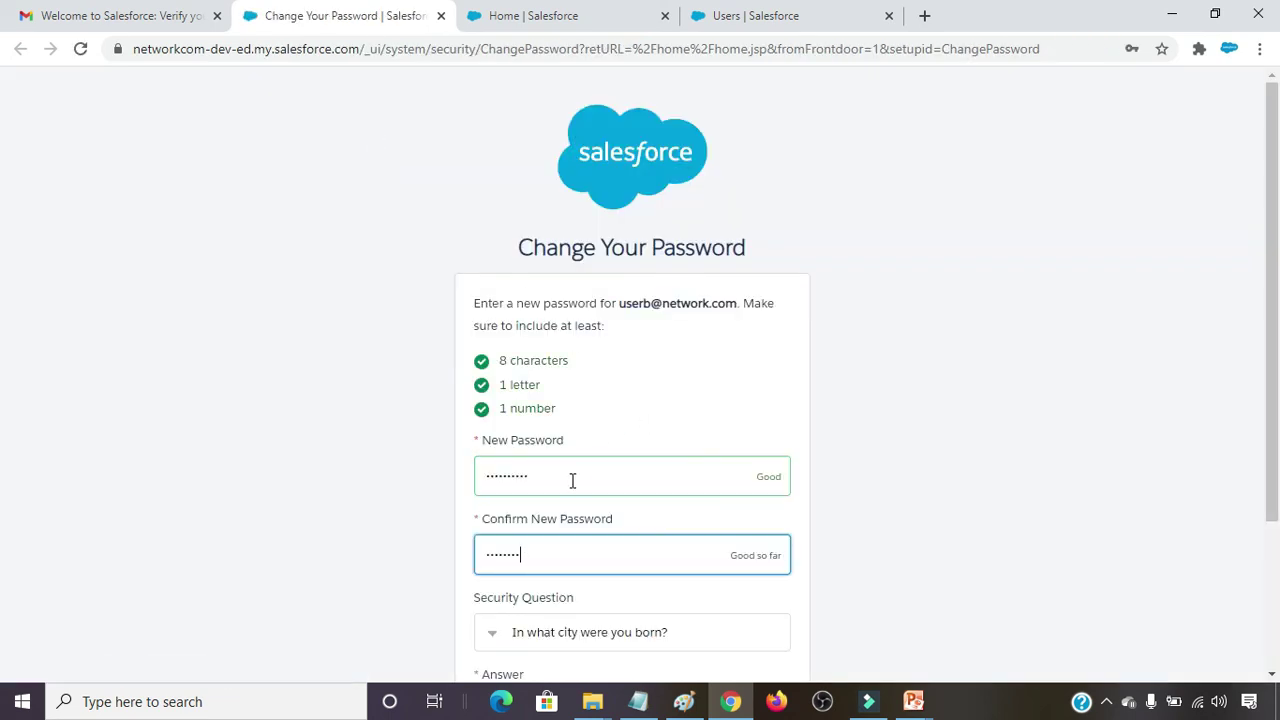
Set the new password with security question 'In what city was your first job?' and its answer.
key("Tab")
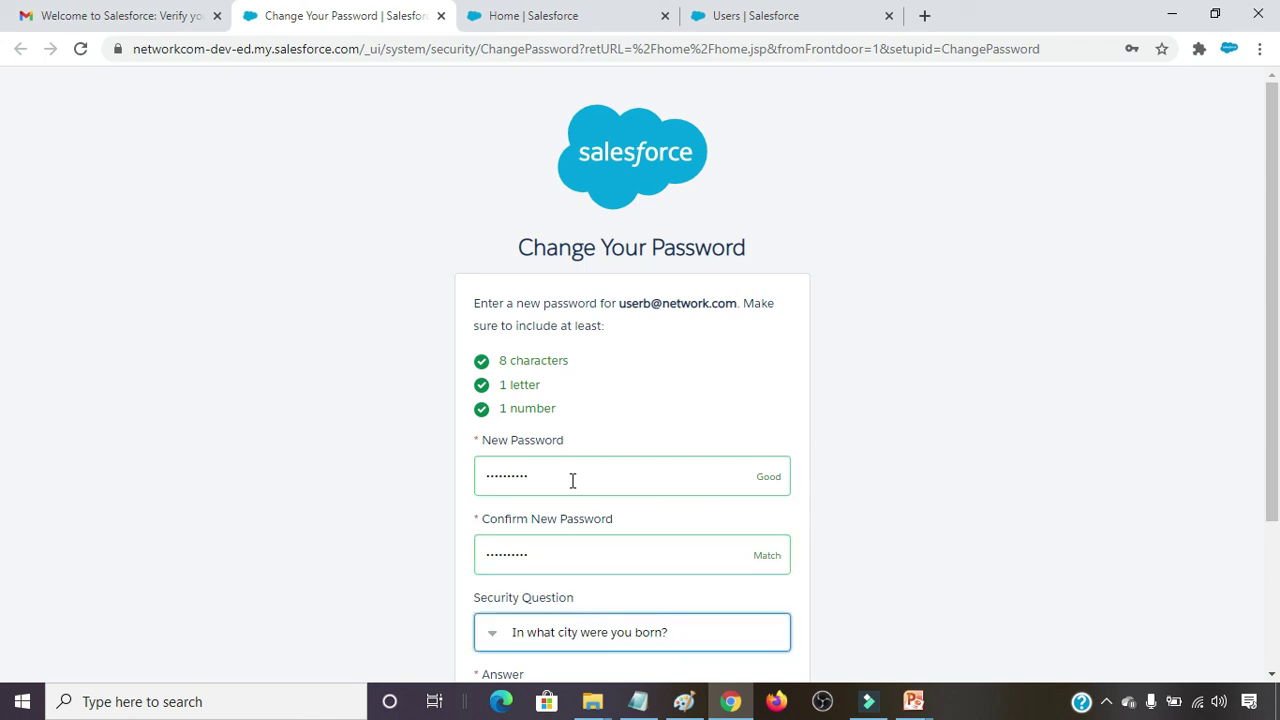
scroll(1008, 371, "down", 2)
left_click(666, 448)
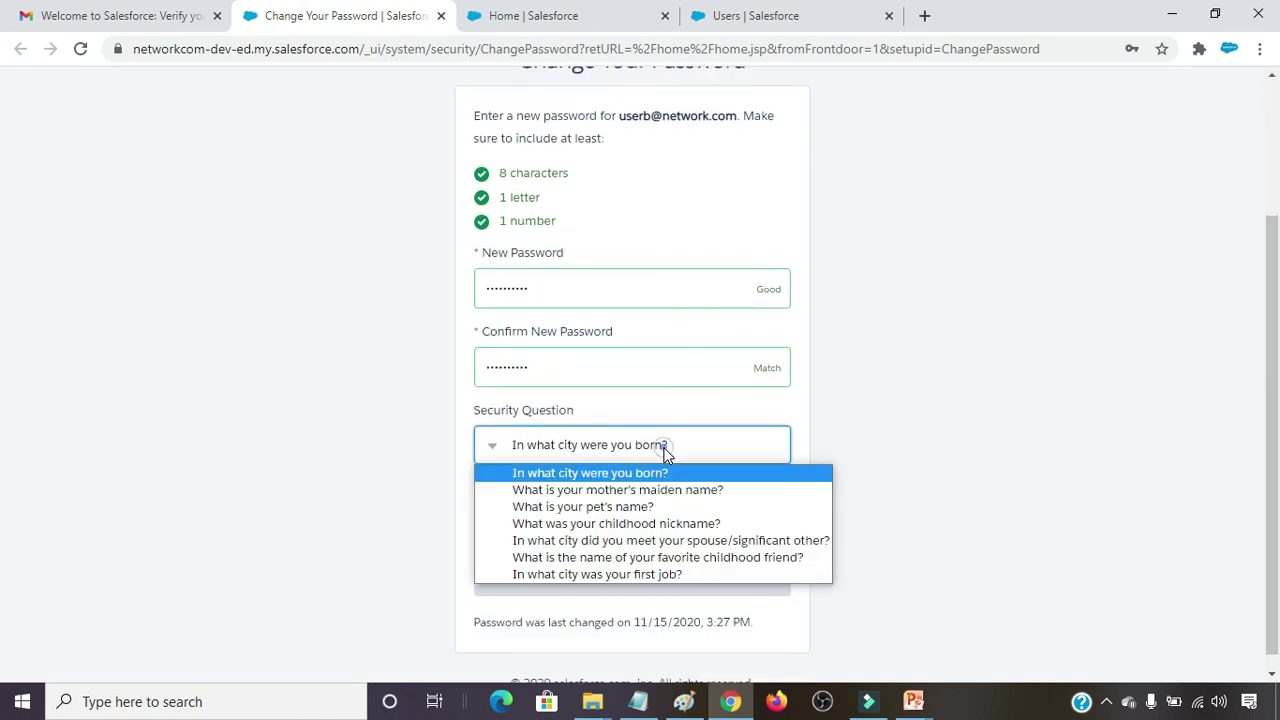
left_click(587, 575)
left_click(563, 518)
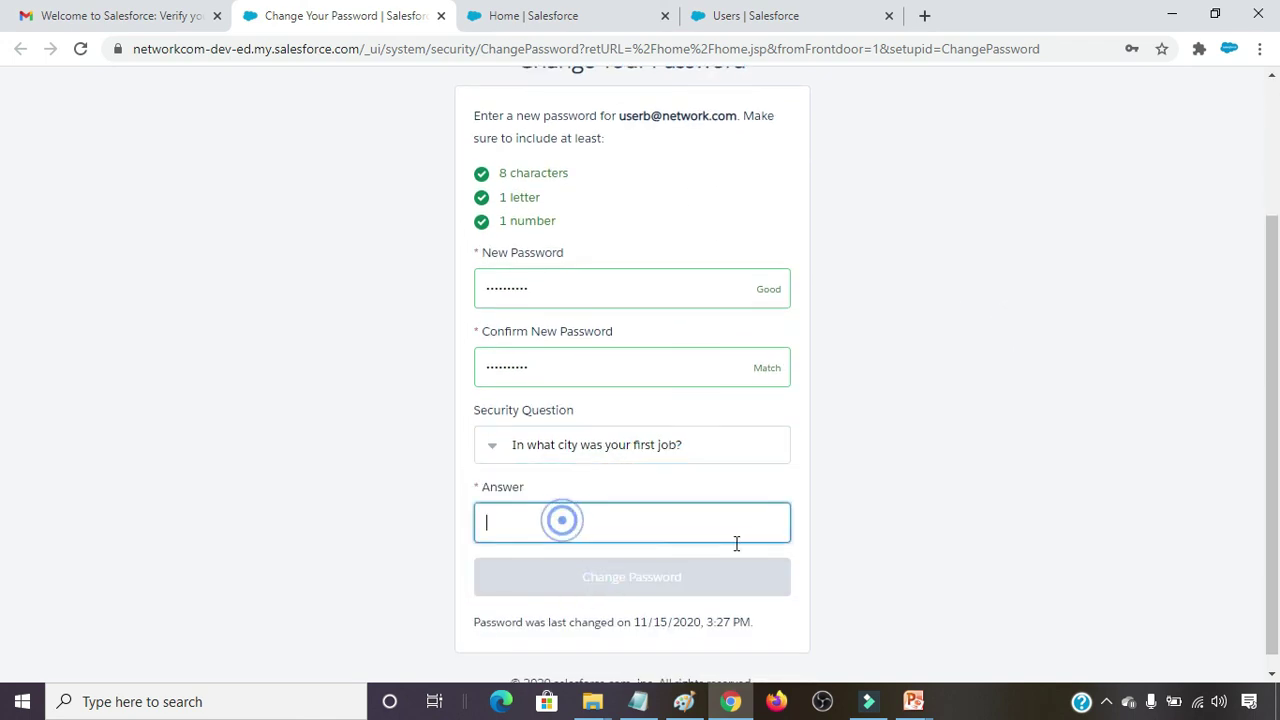
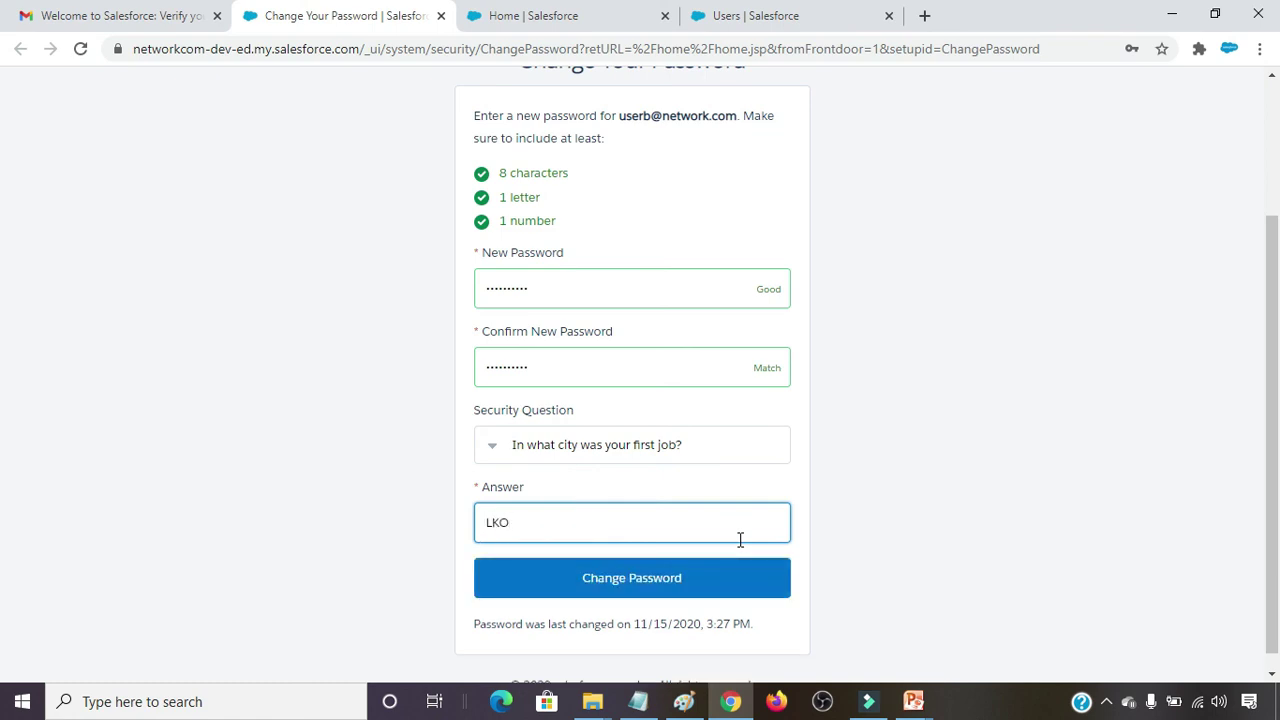
left_click(641, 587)
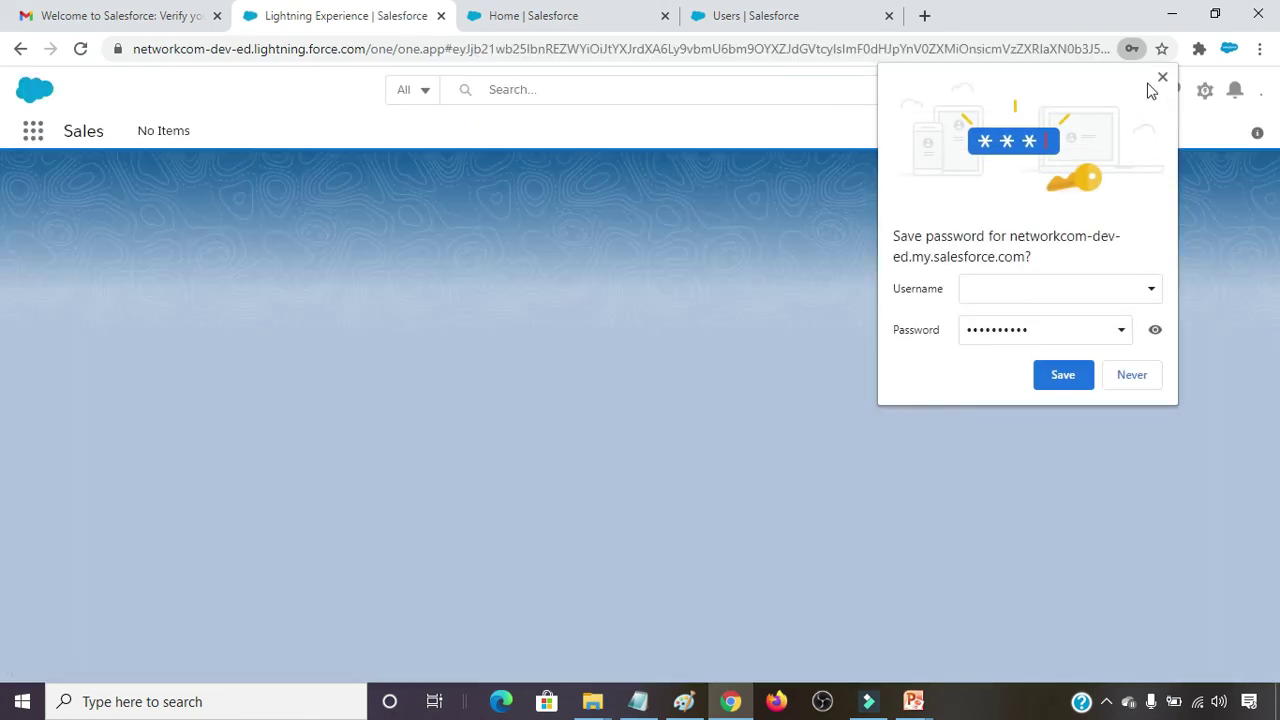
Dismiss the save-password and Go Mobile pop-ups and return to the Home | Salesforce tab.
left_click(1162, 77)
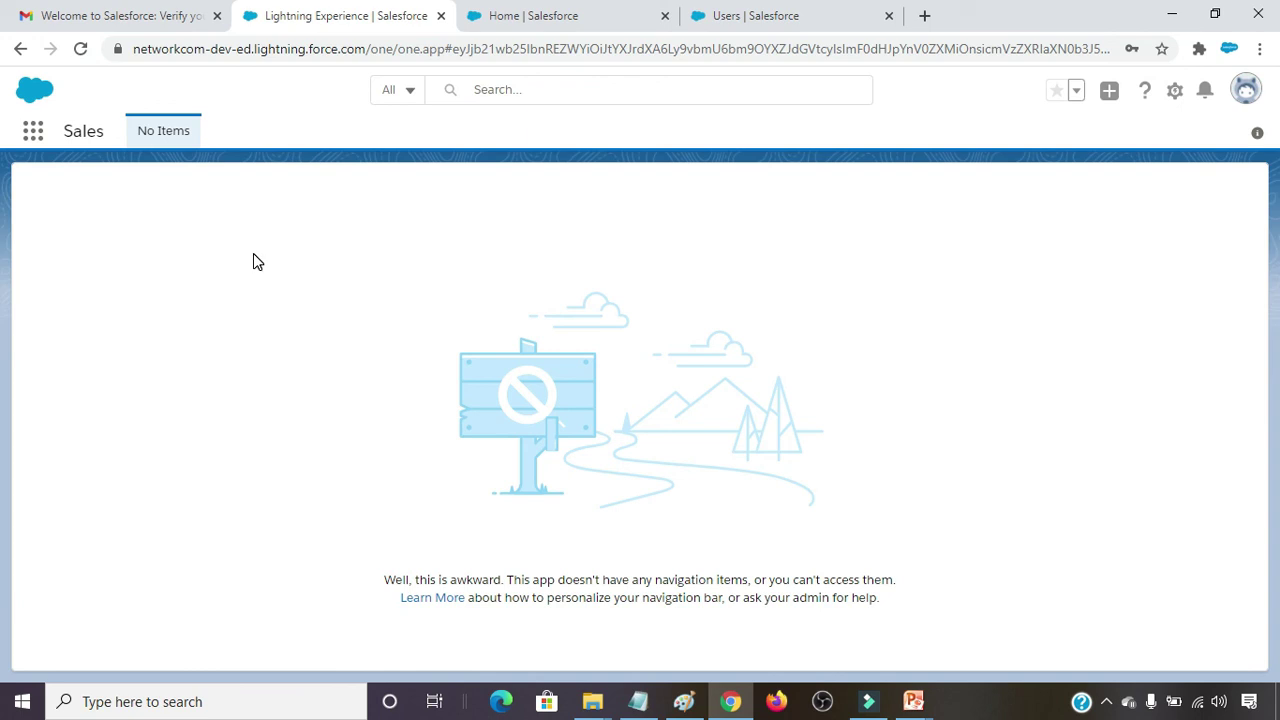
left_click(1241, 257)
left_click(540, 18)
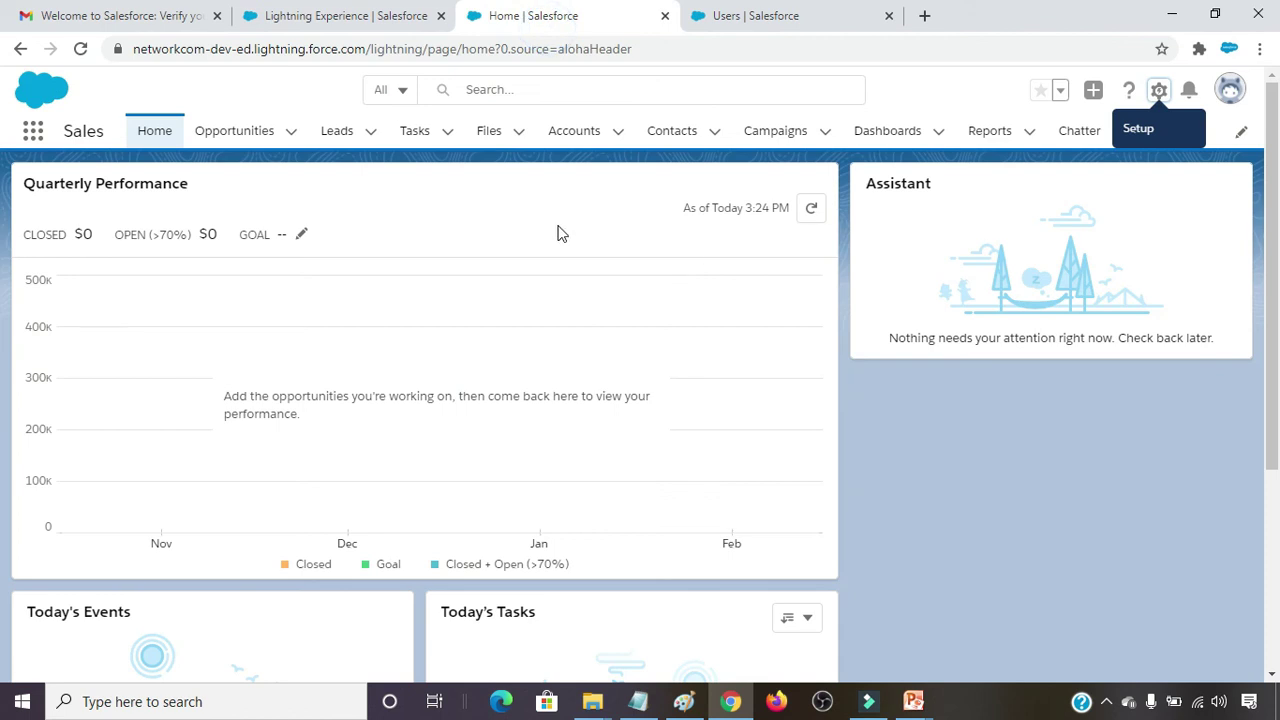